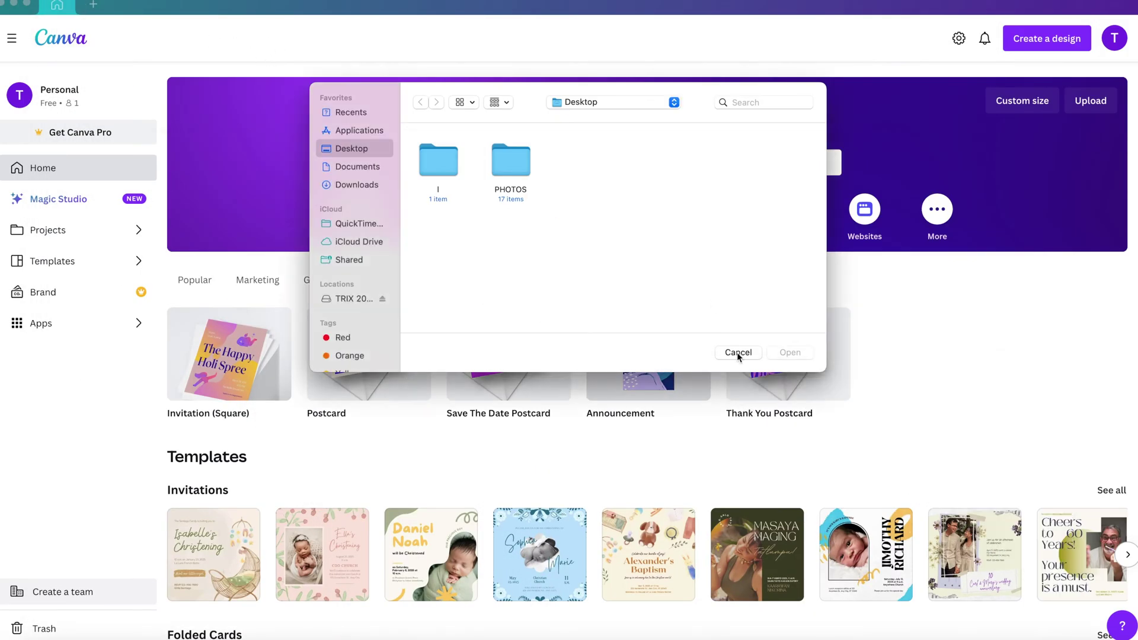
Dismiss the file upload dialog and look through the Popular category of print products
click(738, 352)
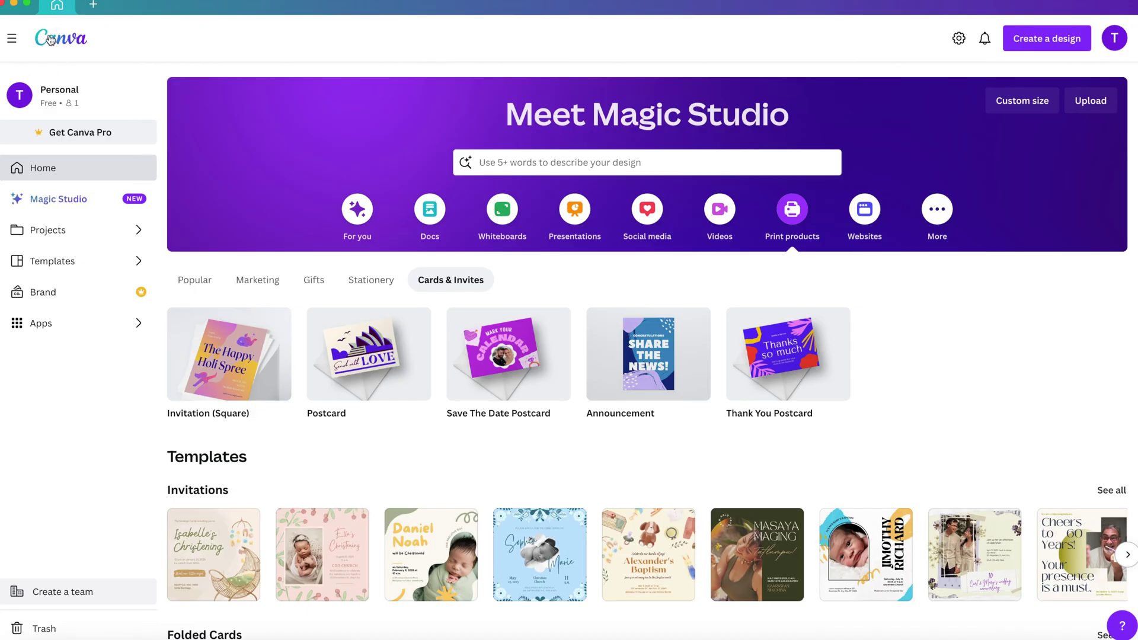
click(204, 279)
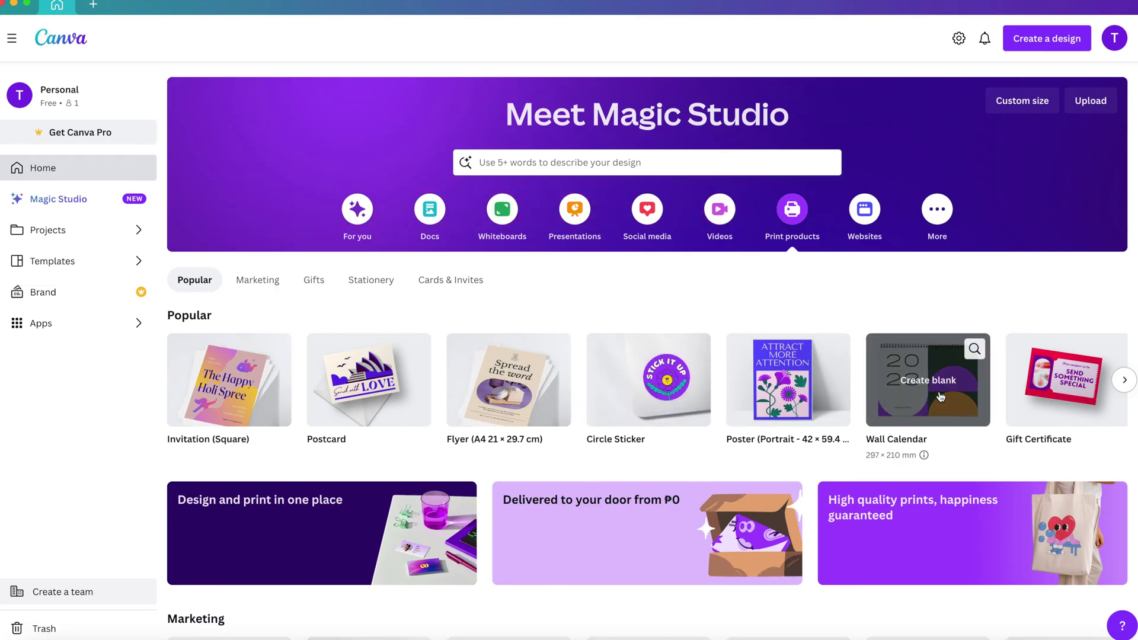
scroll(939, 394, right, 5)
scroll(940, 396, right, 5)
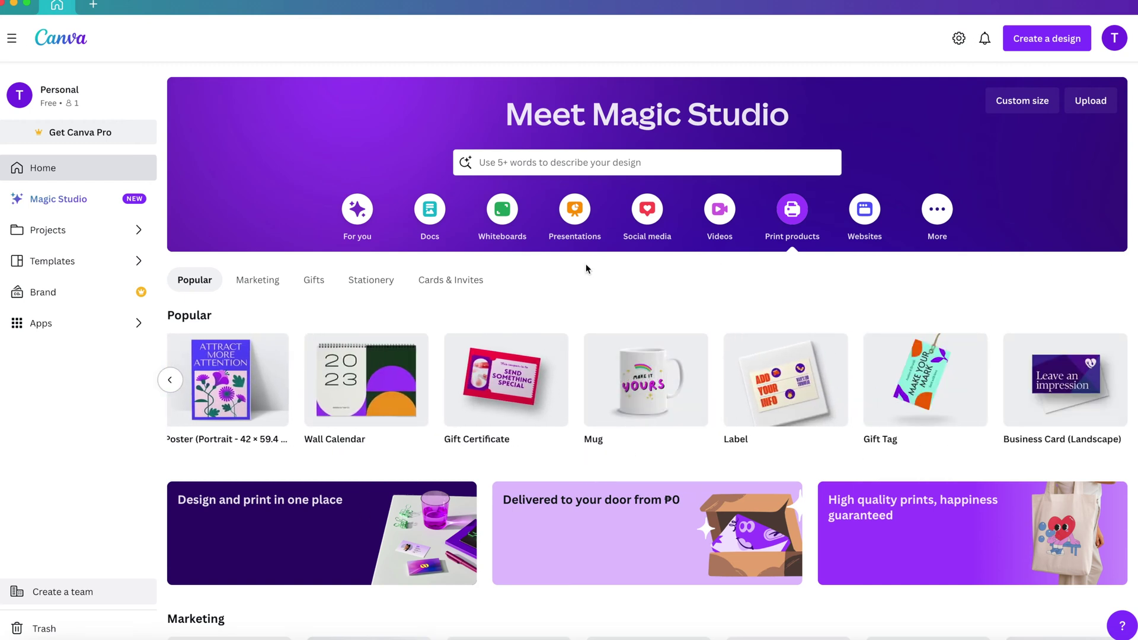
Look through the design types in the For you and More categories, ending on the For you suggestions
click(365, 235)
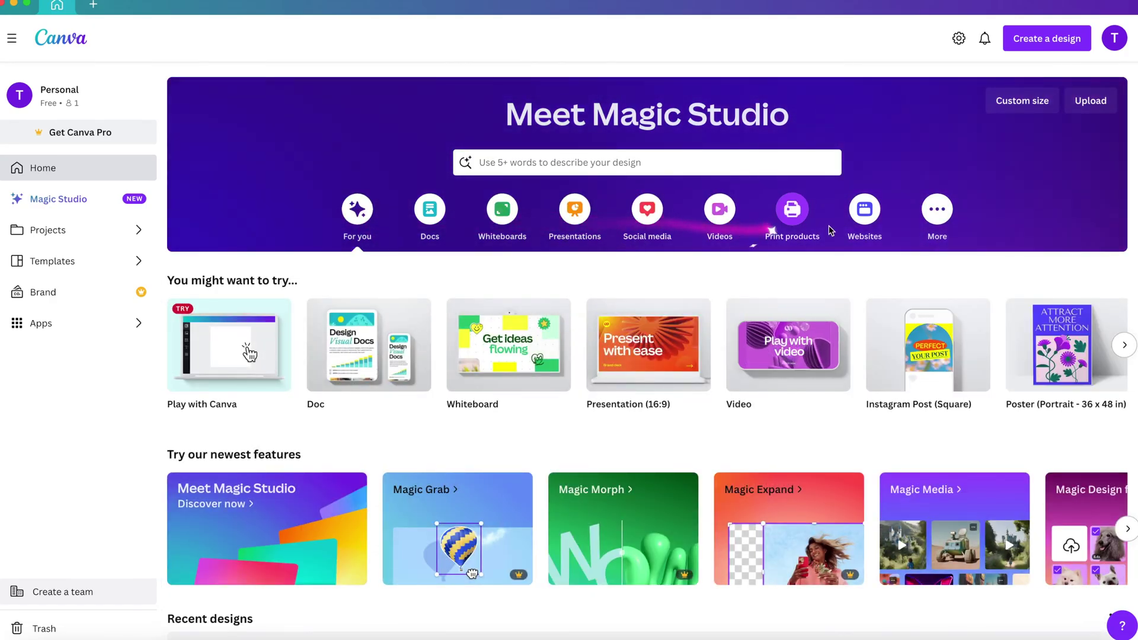
click(934, 224)
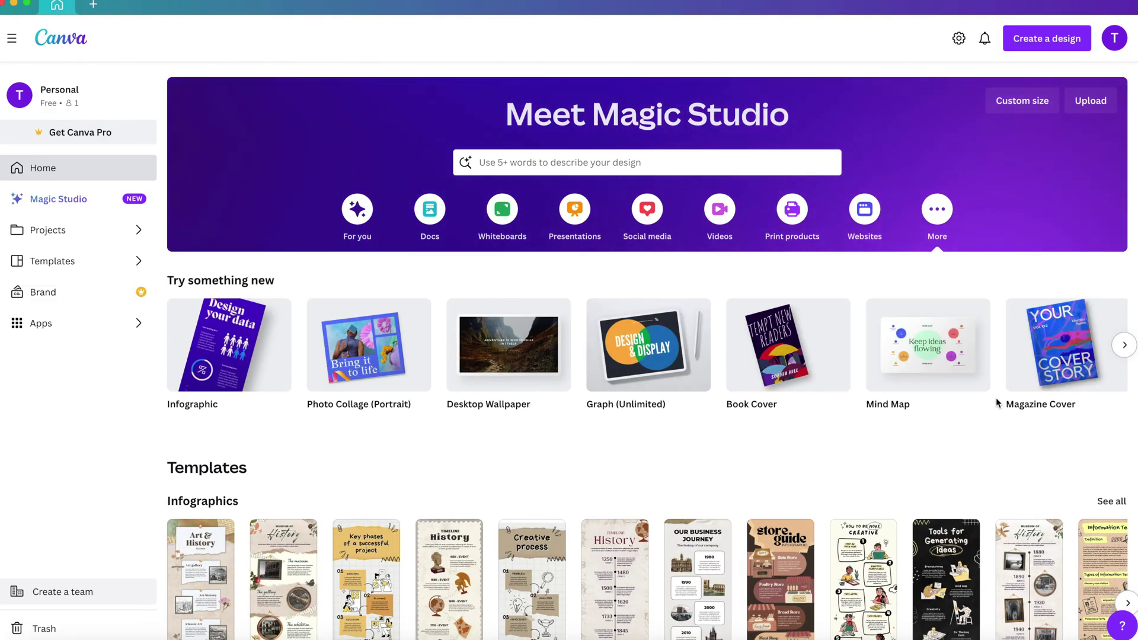
scroll(996, 403, right, 5)
scroll(996, 403, right, 6)
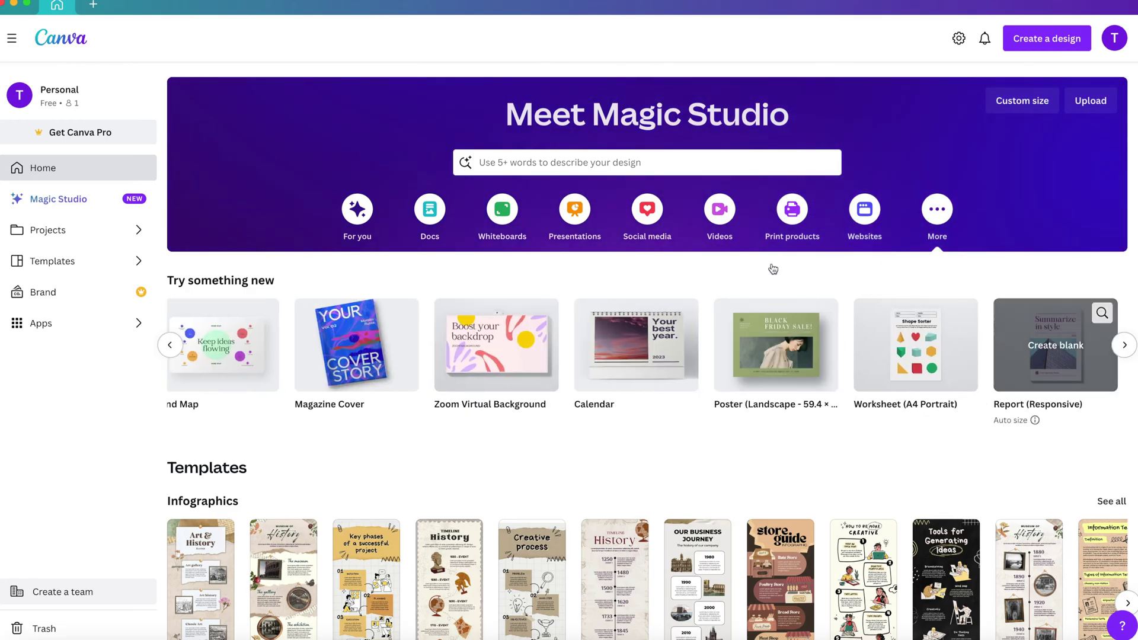
click(363, 218)
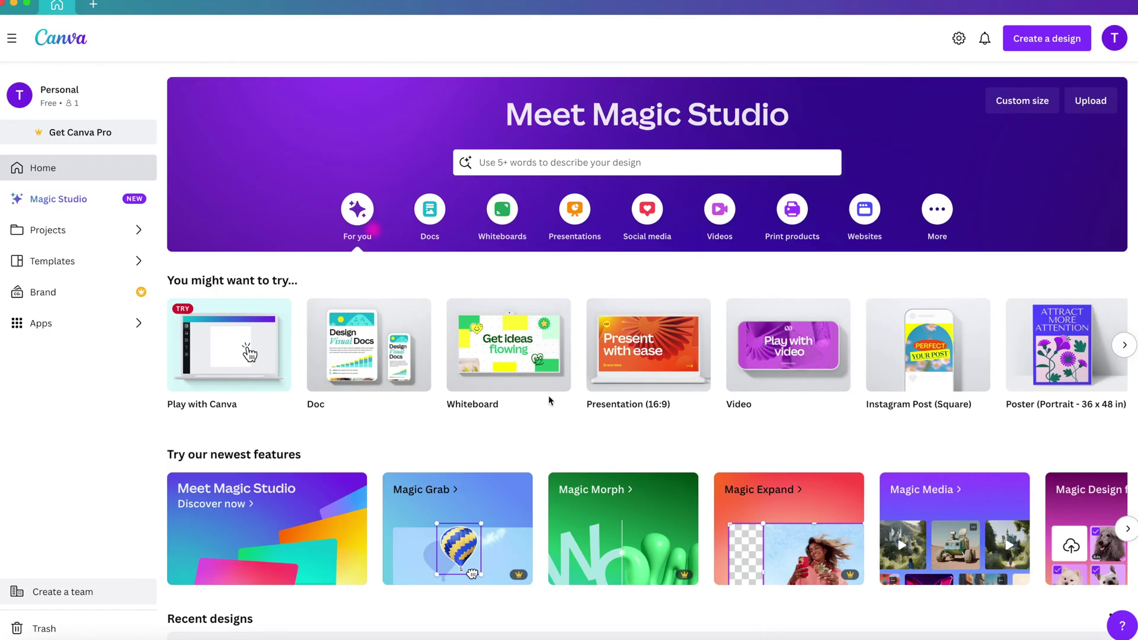
scroll(671, 408, down, 2)
scroll(671, 409, up, 2)
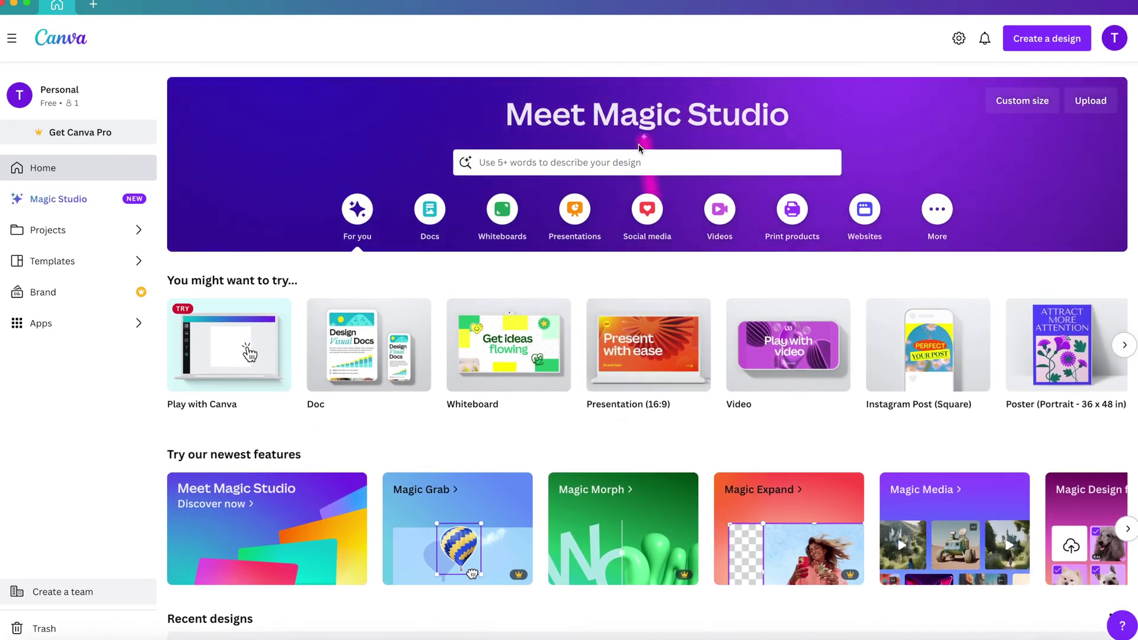
Search the templates for "christmas photo cards"
click(638, 161)
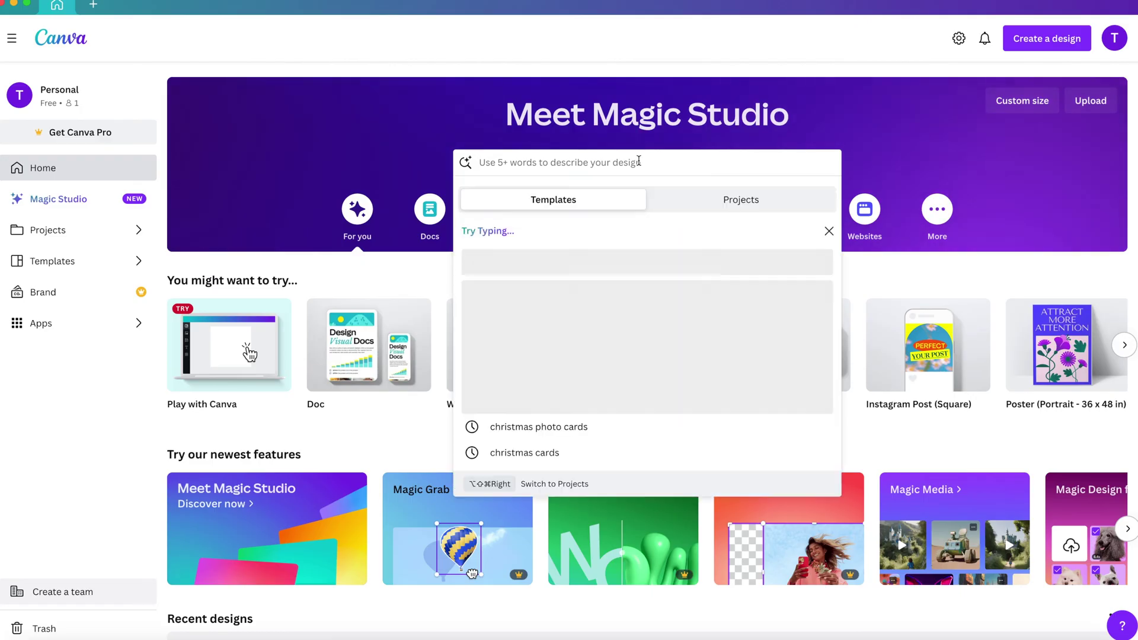
text(christmas photo cards)
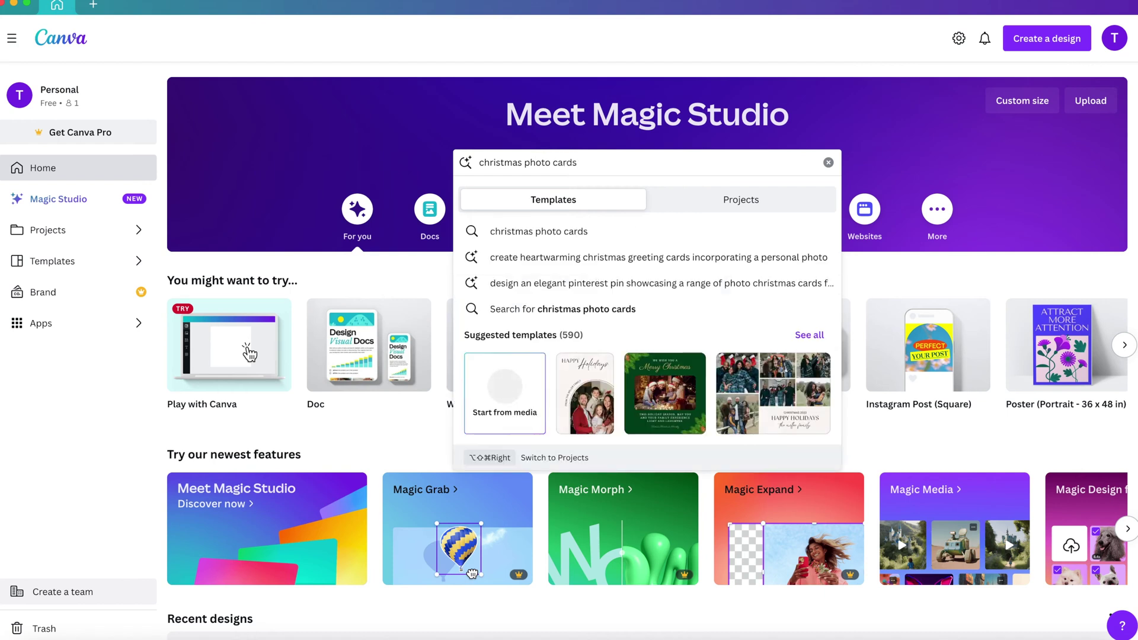
key(Return)
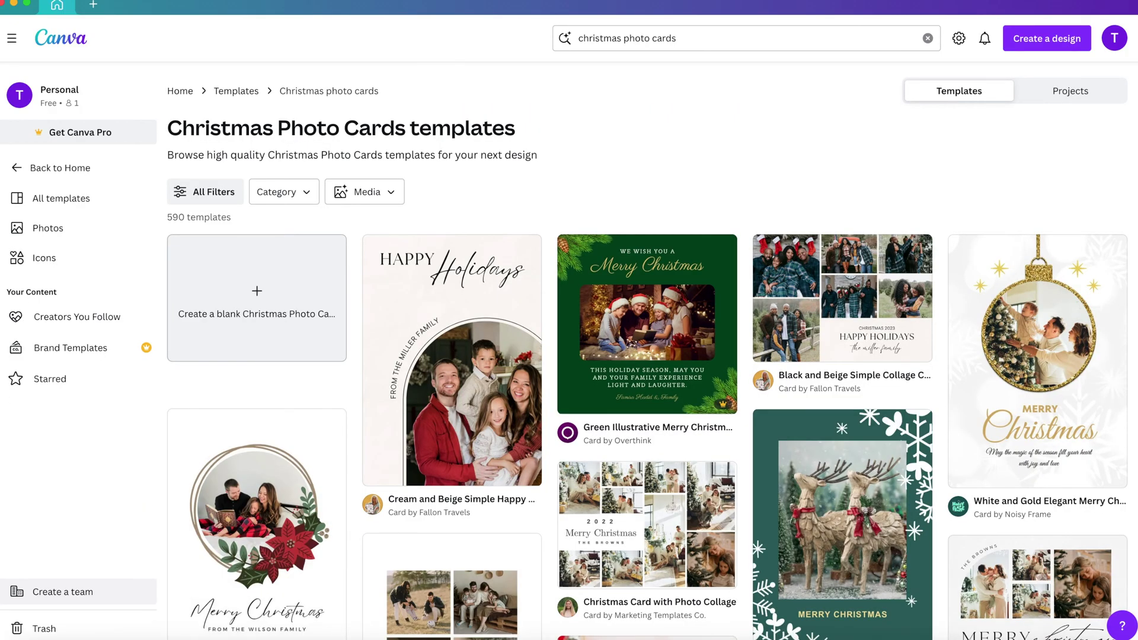
Examine the first Christmas photo card templates and check the Pro label on the beige minimalist holiday greeting card
scroll(647, 352, down, 2)
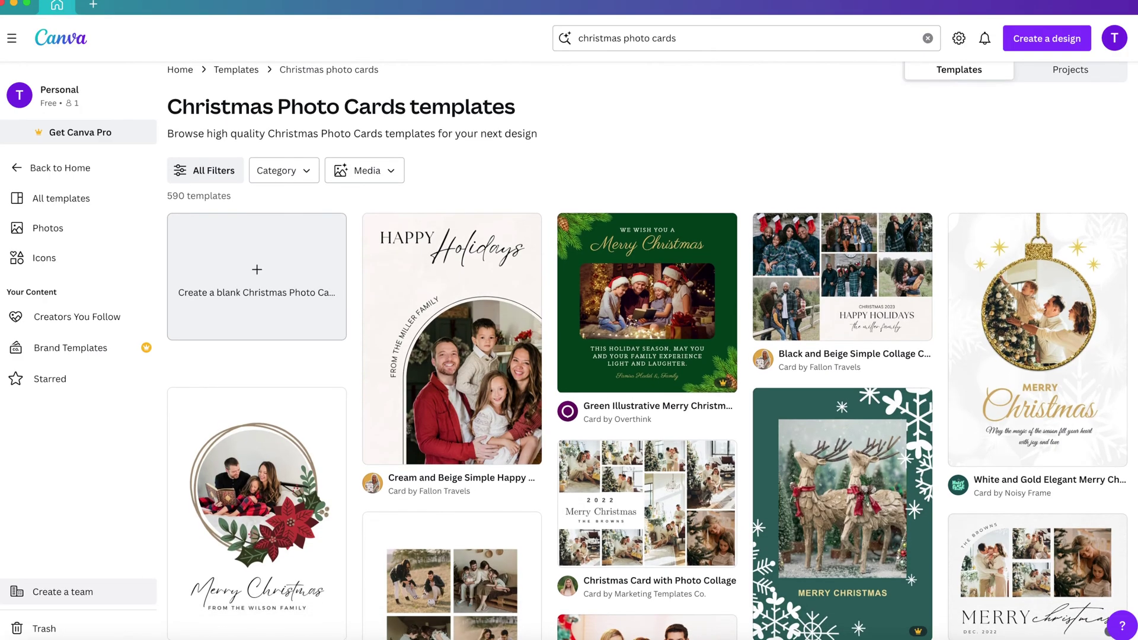
scroll(647, 353, down, 3)
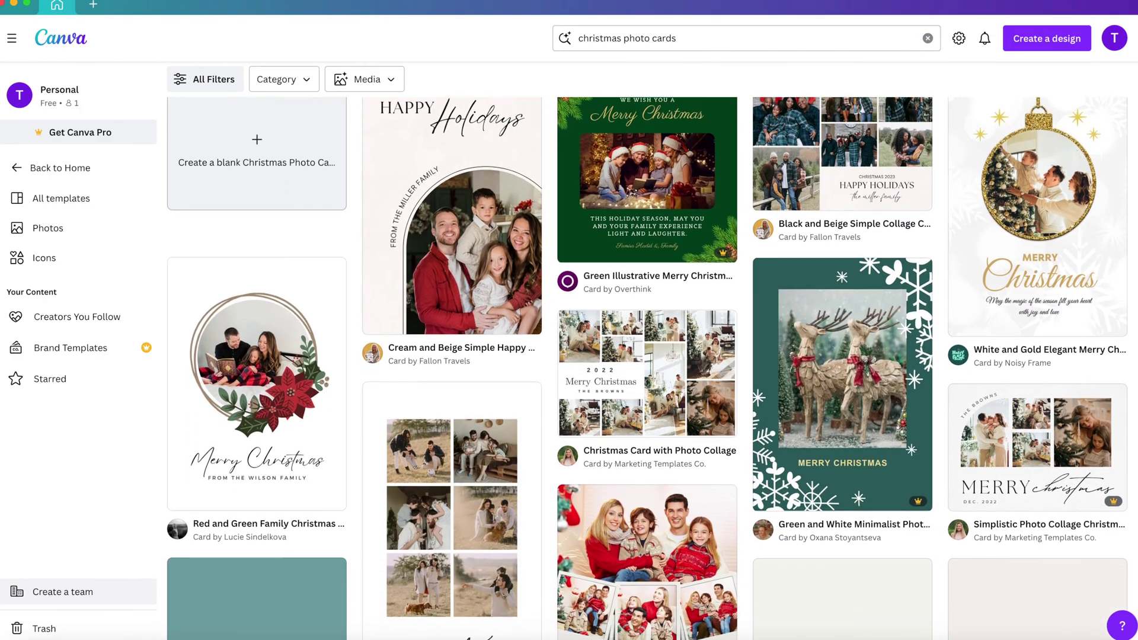
scroll(647, 149, down, 3)
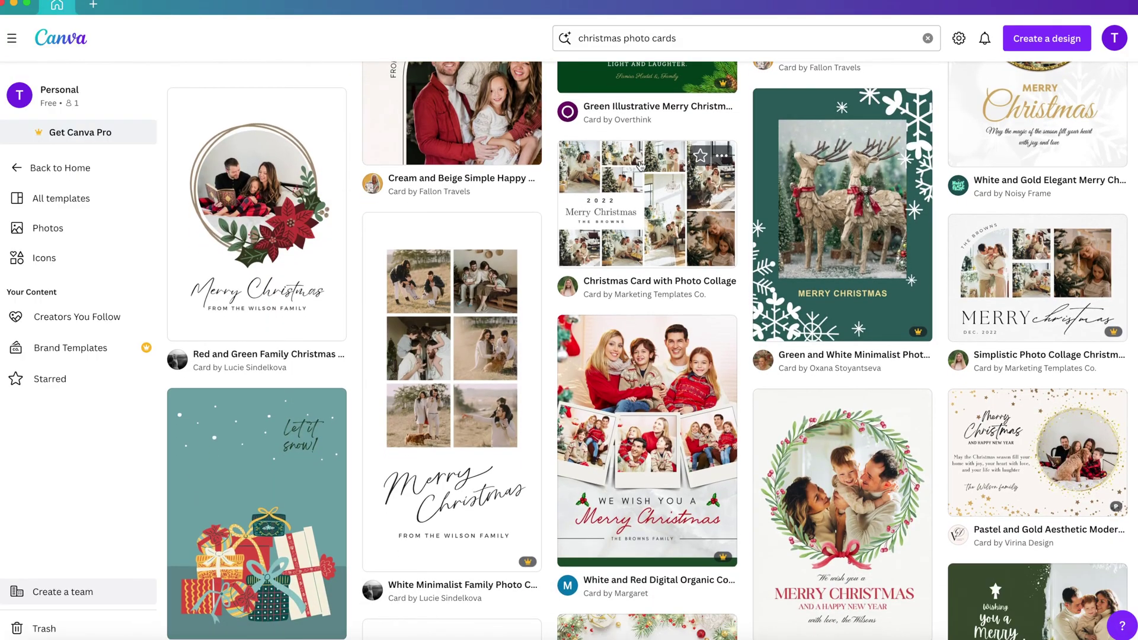
scroll(641, 166, down, 2)
scroll(641, 165, down, 10)
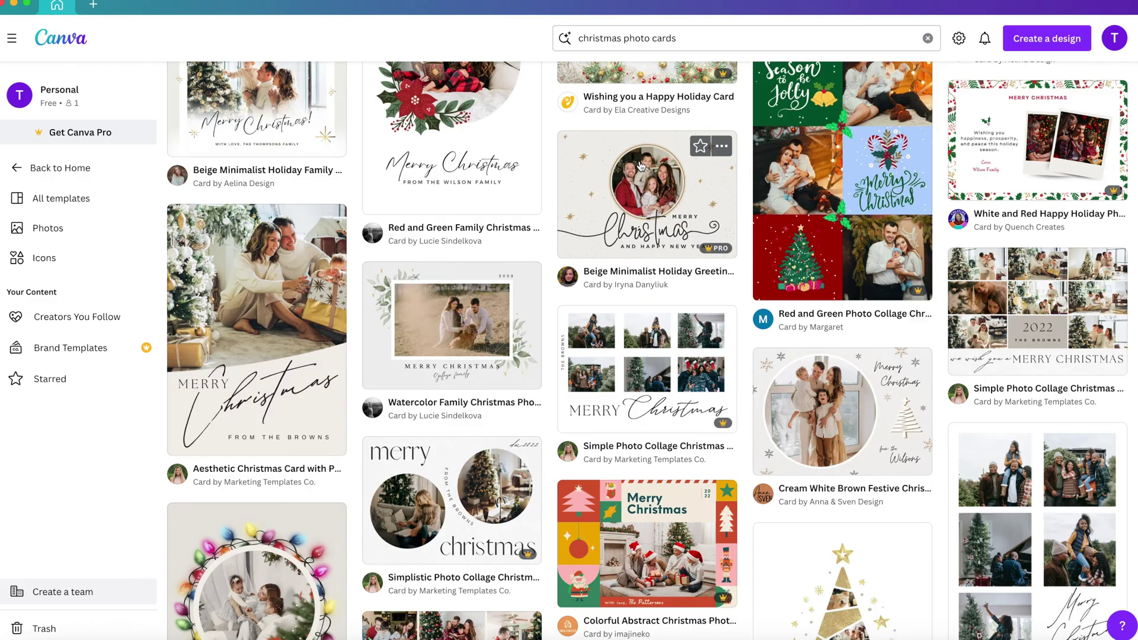
scroll(640, 166, up, 1)
scroll(641, 166, up, 1)
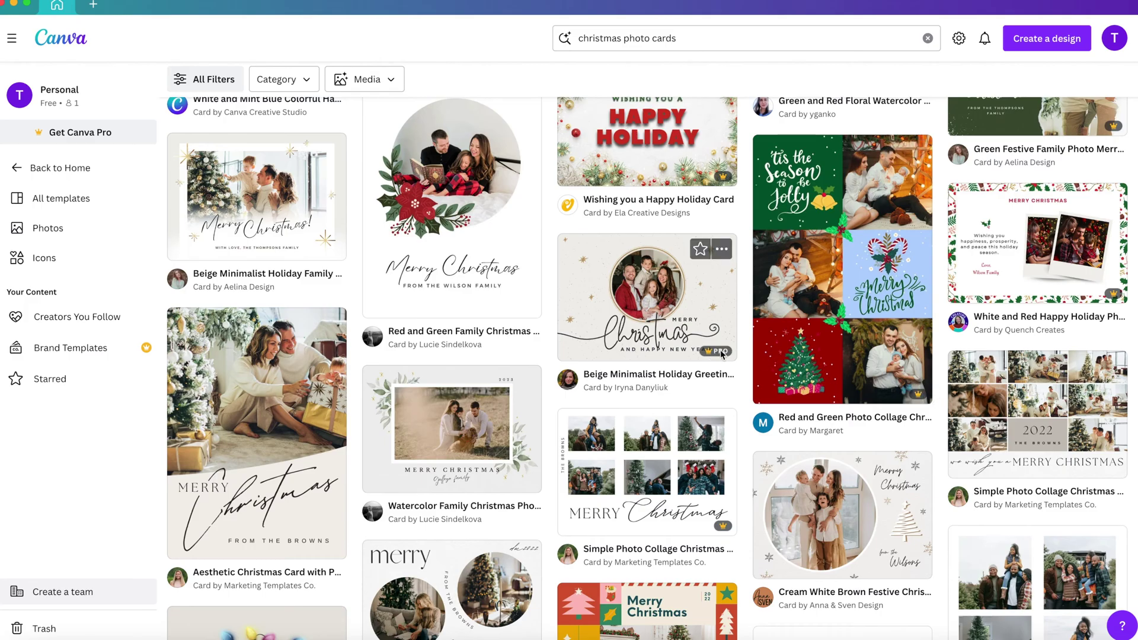
mouse_move(722, 354)
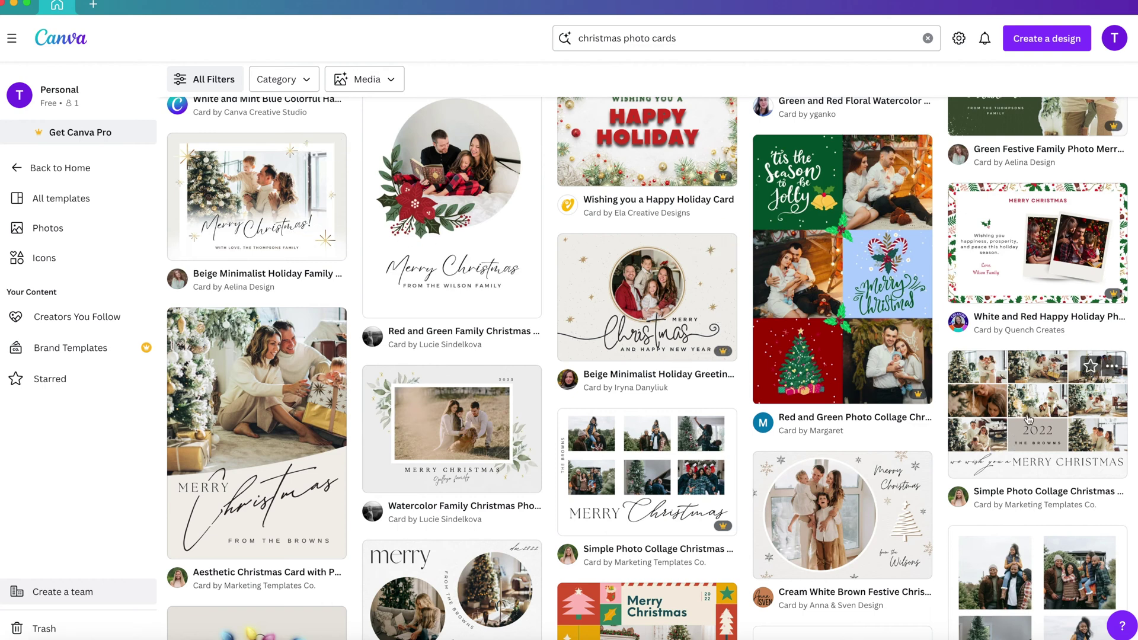
Browse the Christmas photo card results, examining the layouts and which designs carry the Pro label
scroll(440, 455, down, 5)
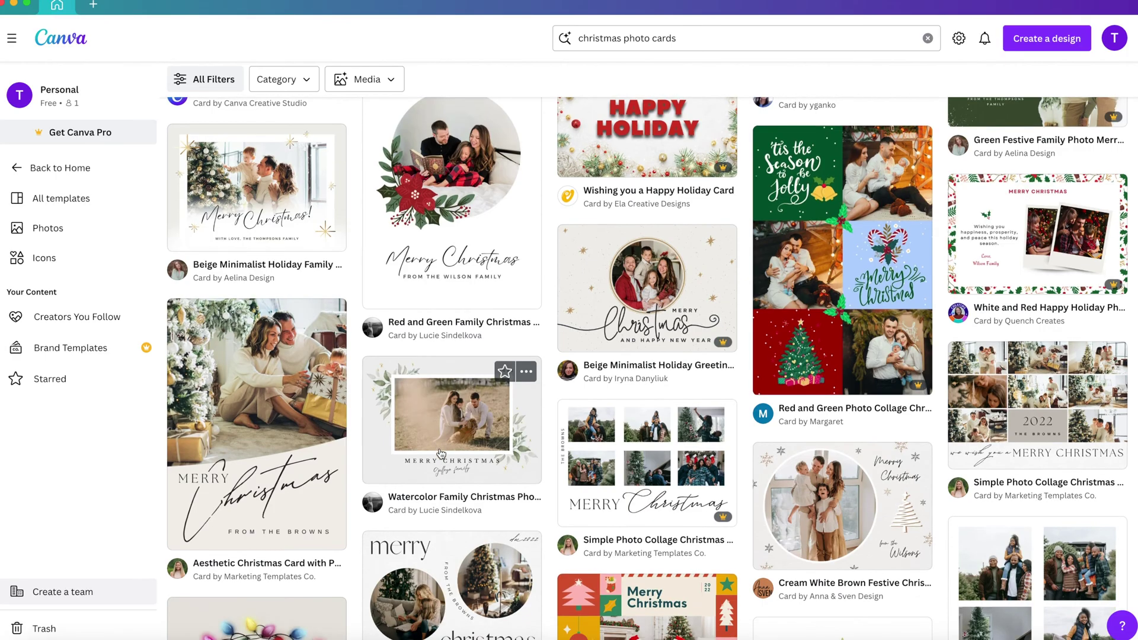
scroll(441, 455, down, 2)
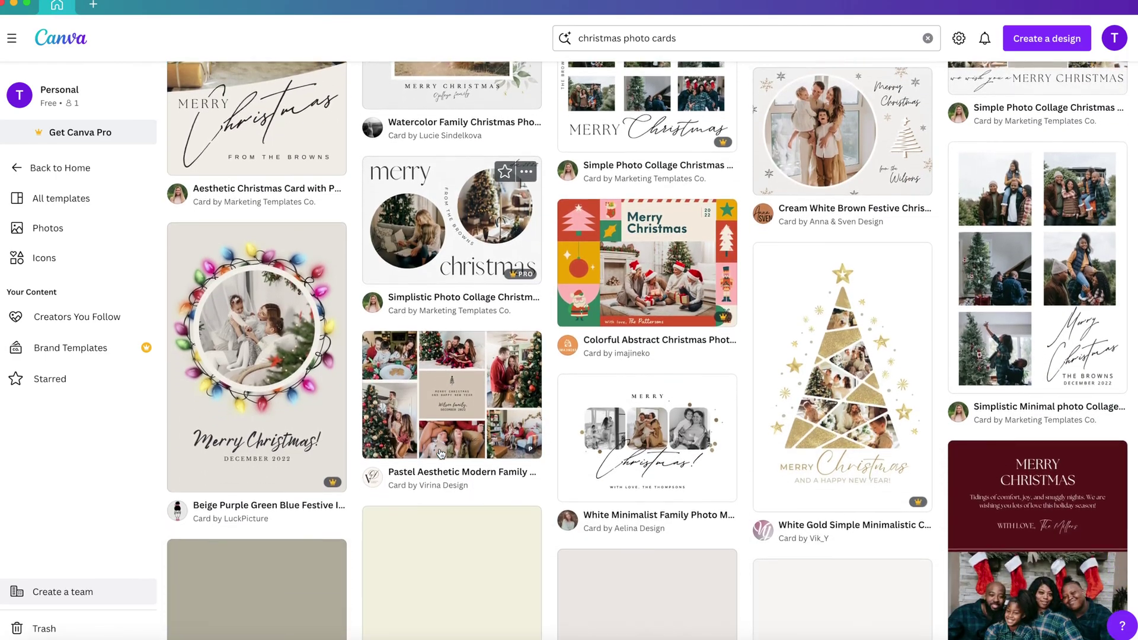
scroll(440, 455, down, 2)
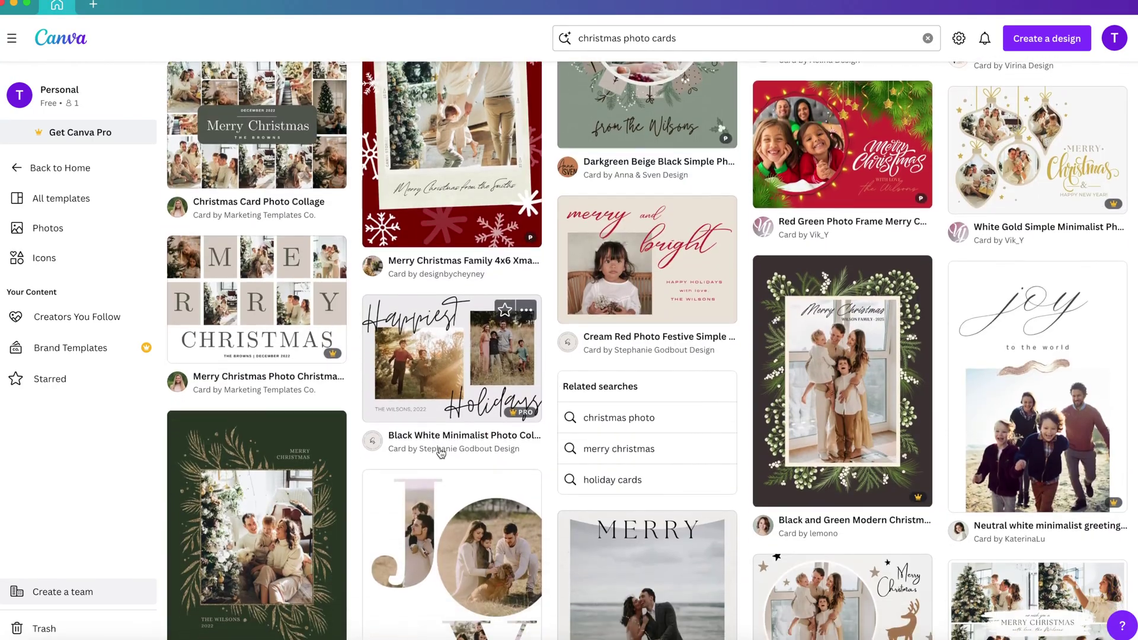
scroll(440, 454, down, 6)
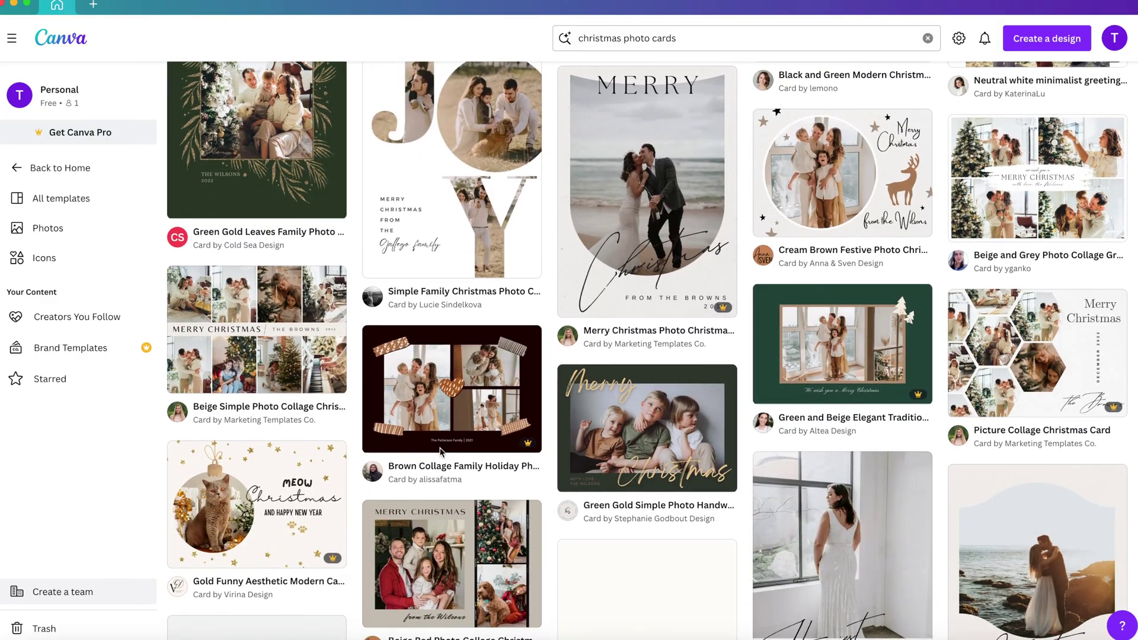
scroll(441, 453, down, 4)
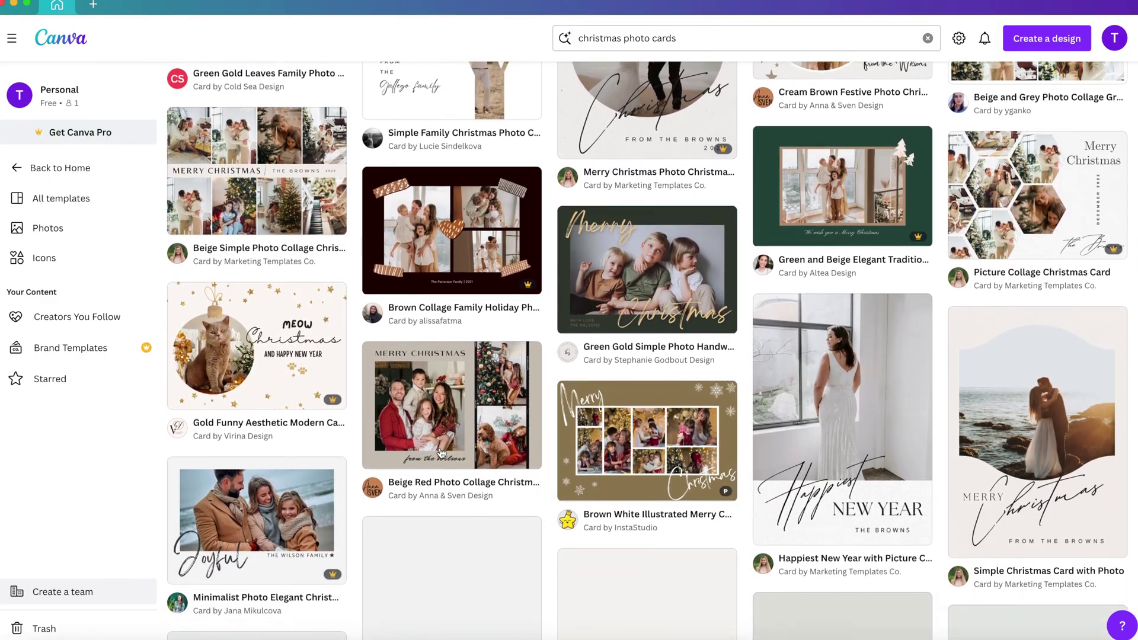
scroll(441, 453, down, 2)
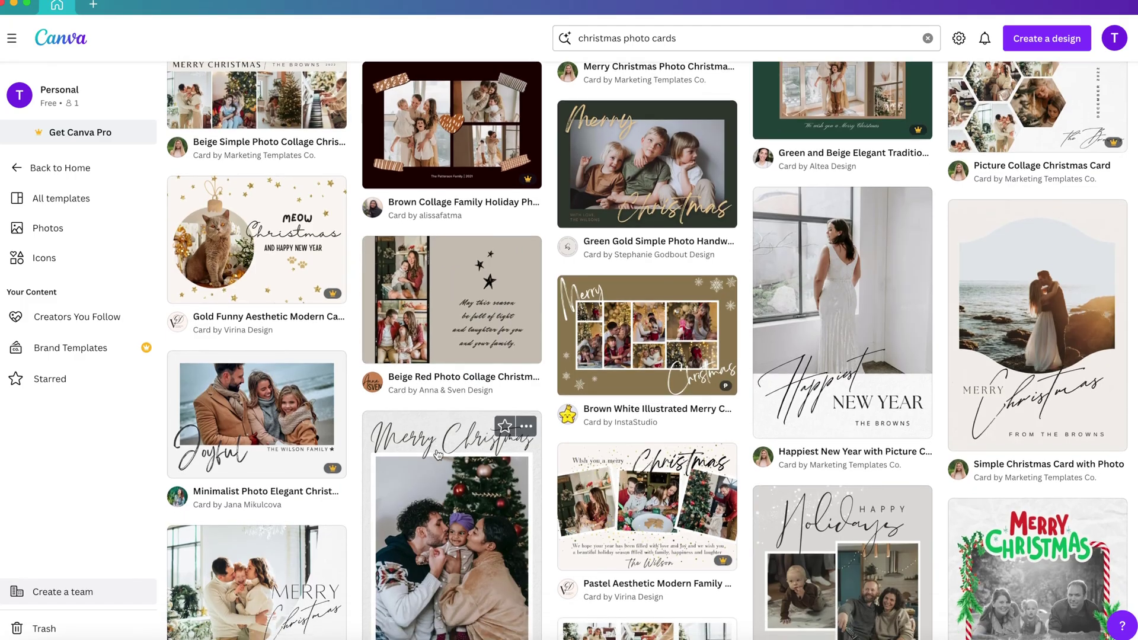
scroll(437, 454, down, 4)
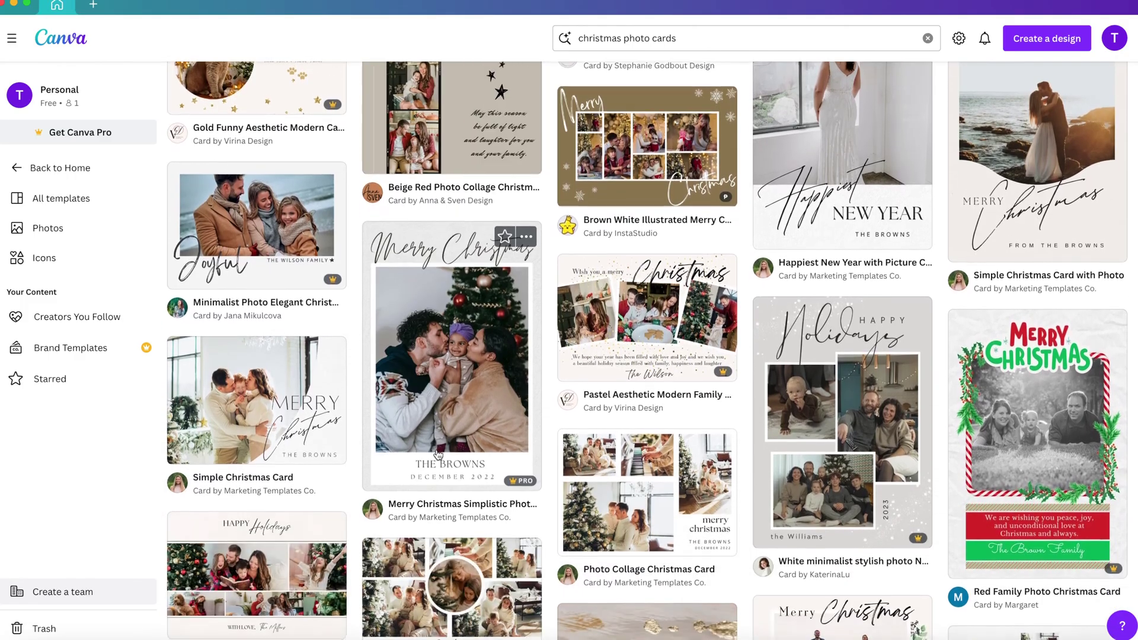
scroll(437, 454, down, 4)
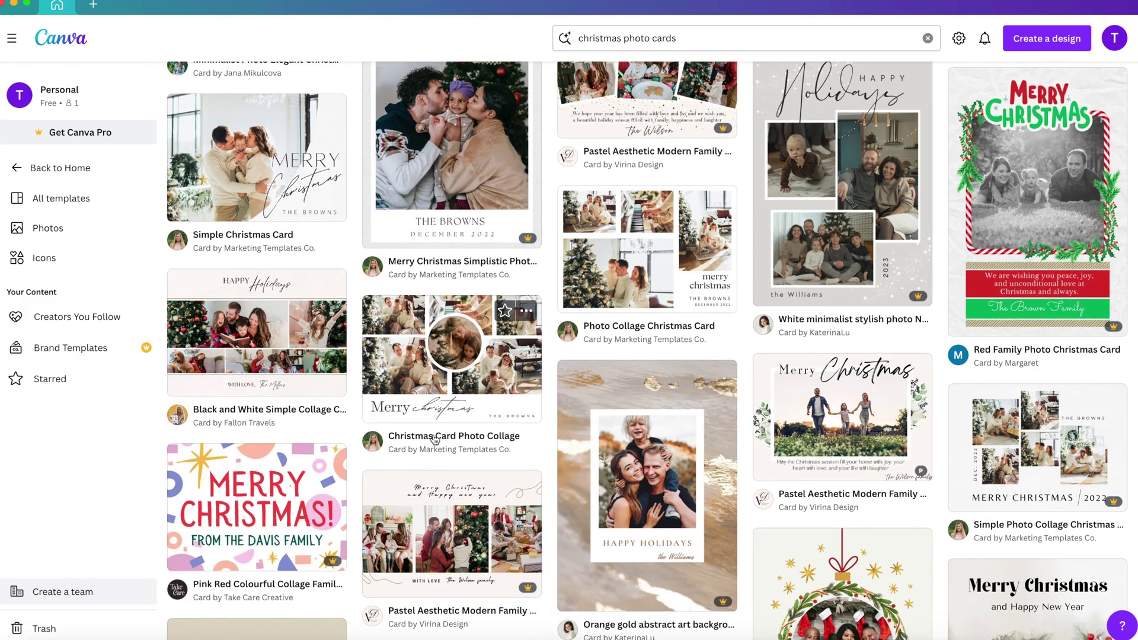
scroll(435, 439, down, 1)
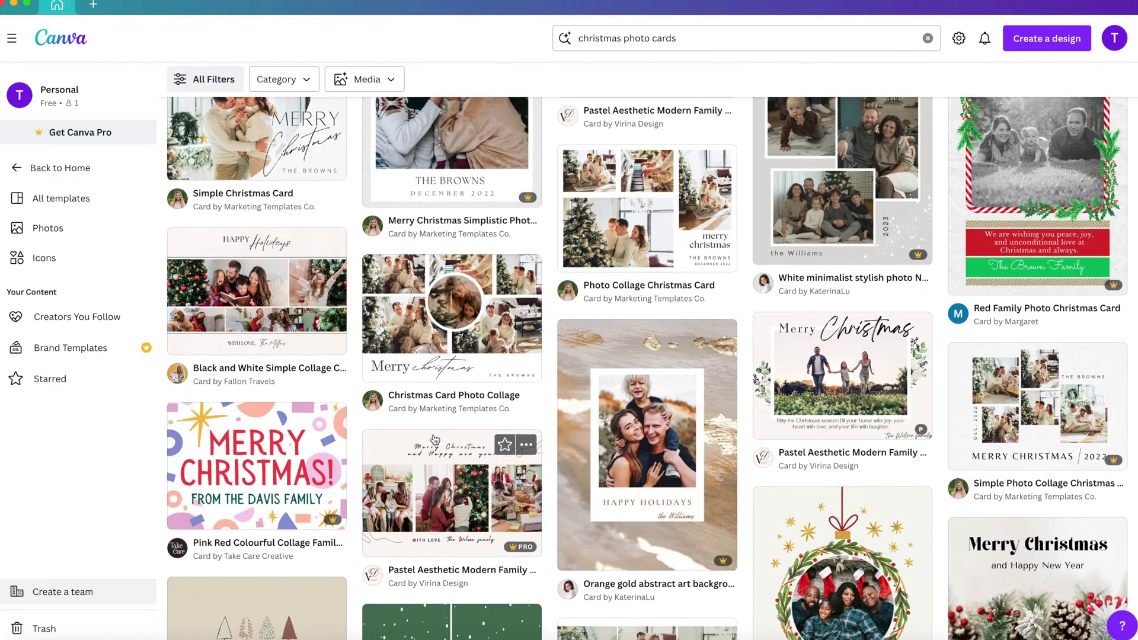
scroll(434, 438, down, 3)
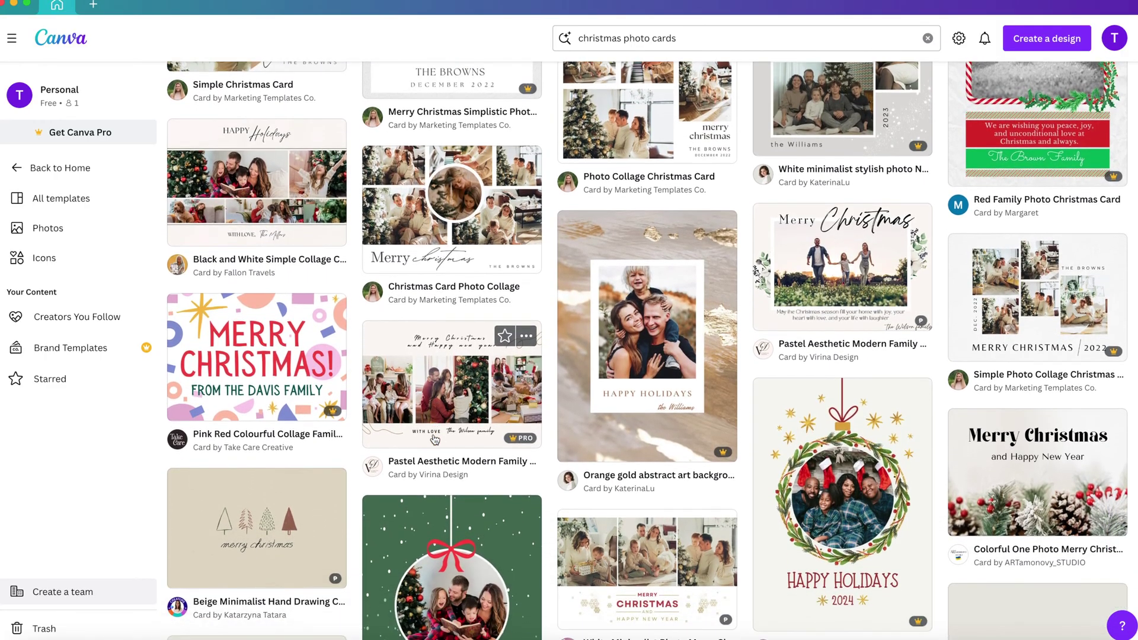
scroll(434, 438, down, 3)
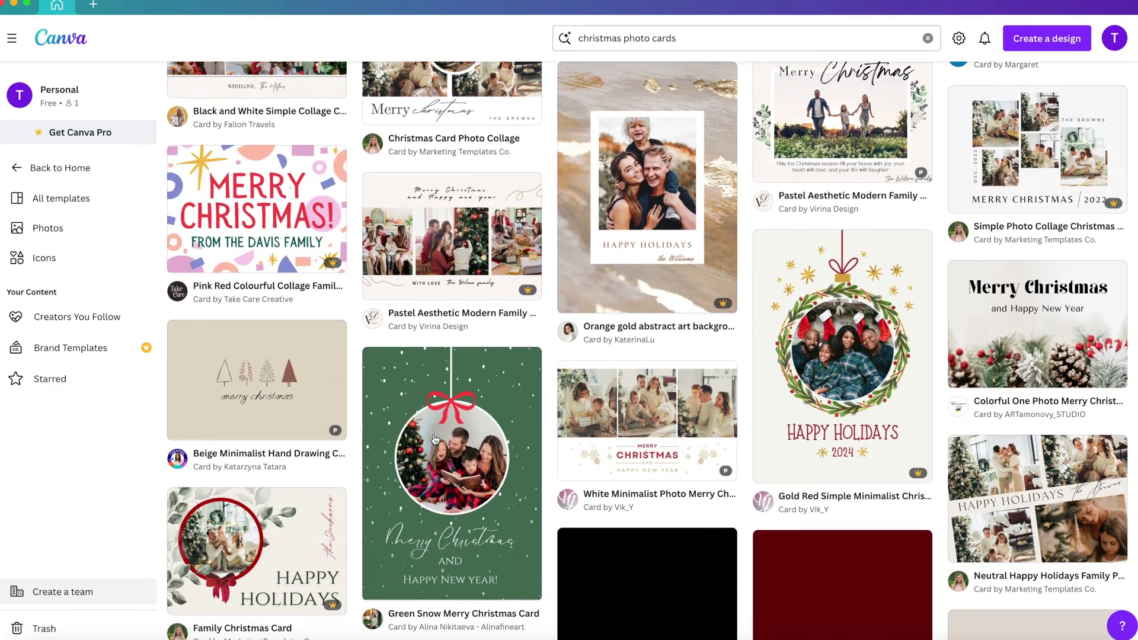
scroll(338, 532, down, 4)
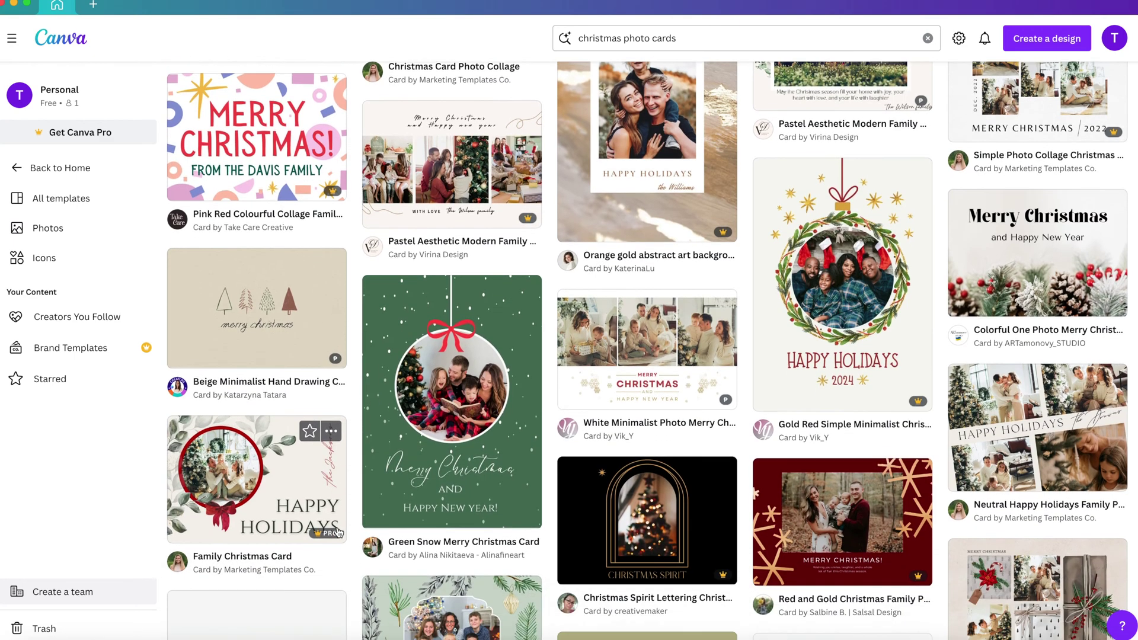
scroll(339, 532, down, 5)
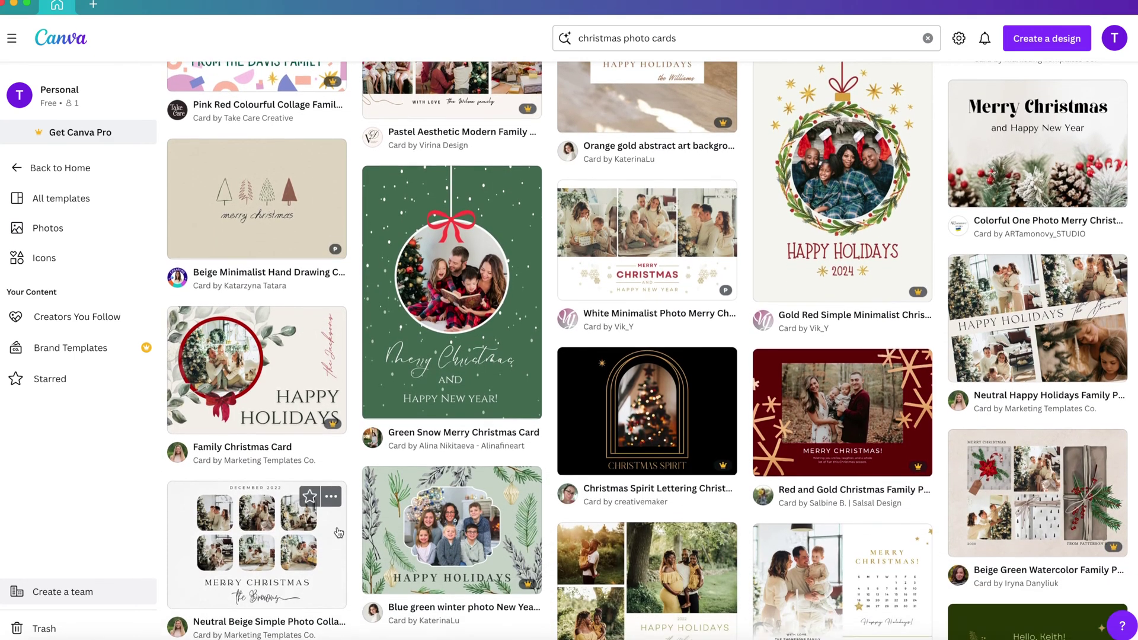
scroll(338, 532, down, 3)
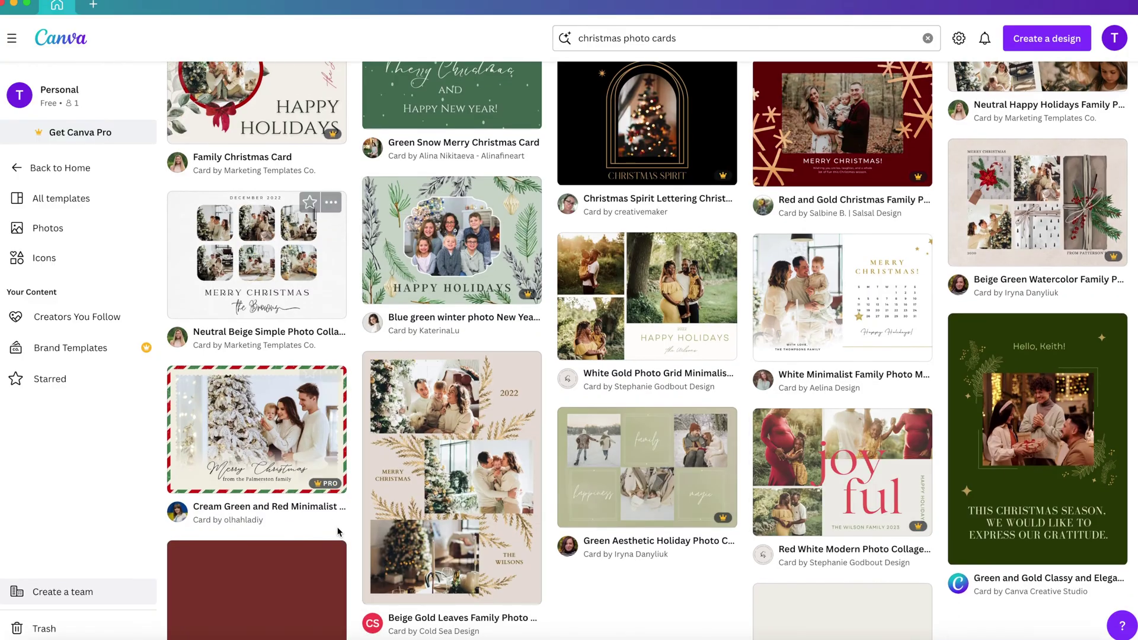
scroll(338, 532, down, 5)
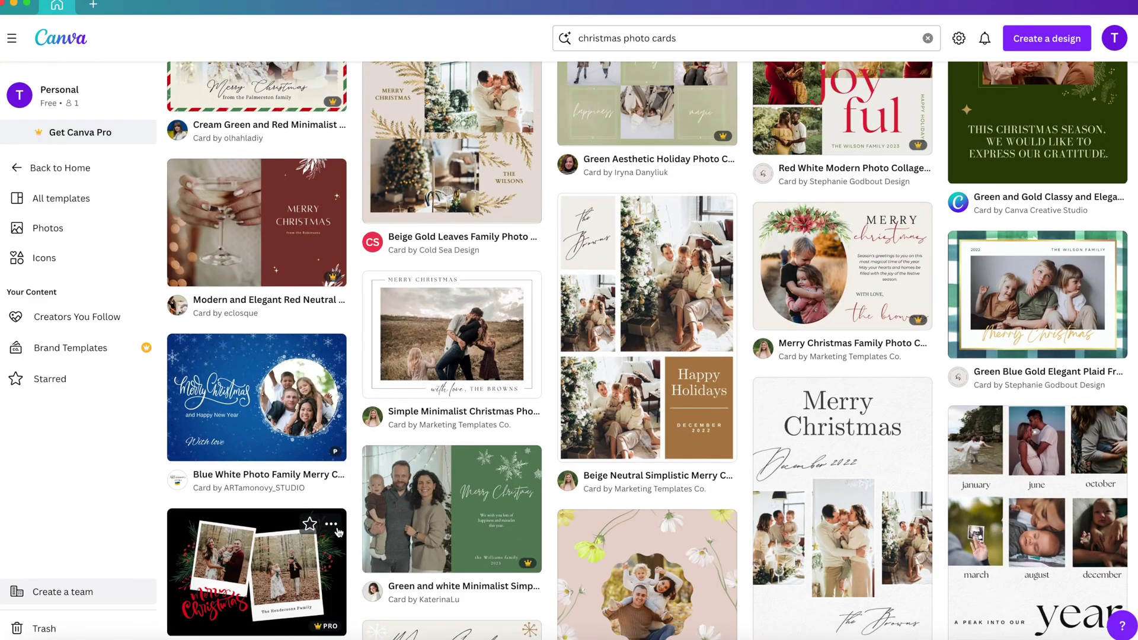
scroll(339, 532, down, 6)
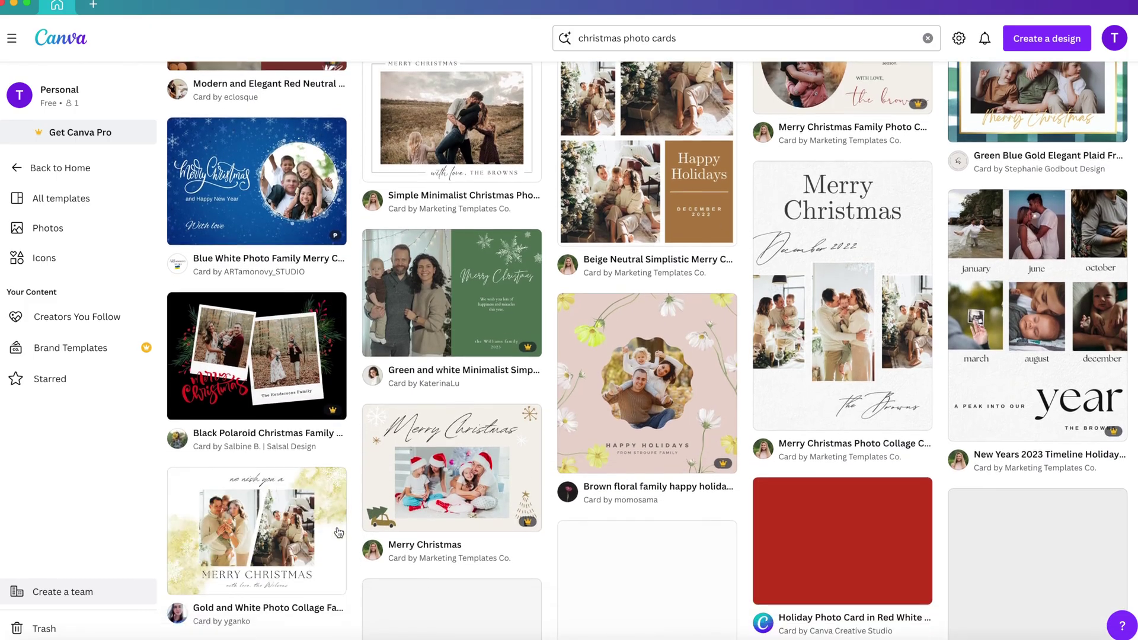
scroll(339, 532, down, 2)
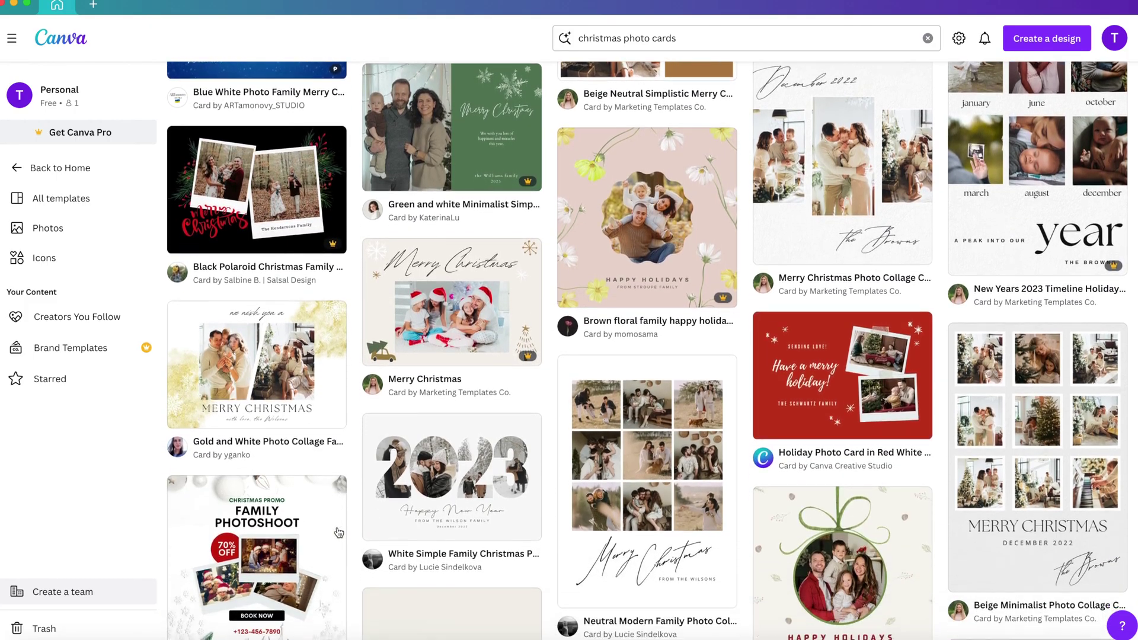
scroll(338, 532, down, 7)
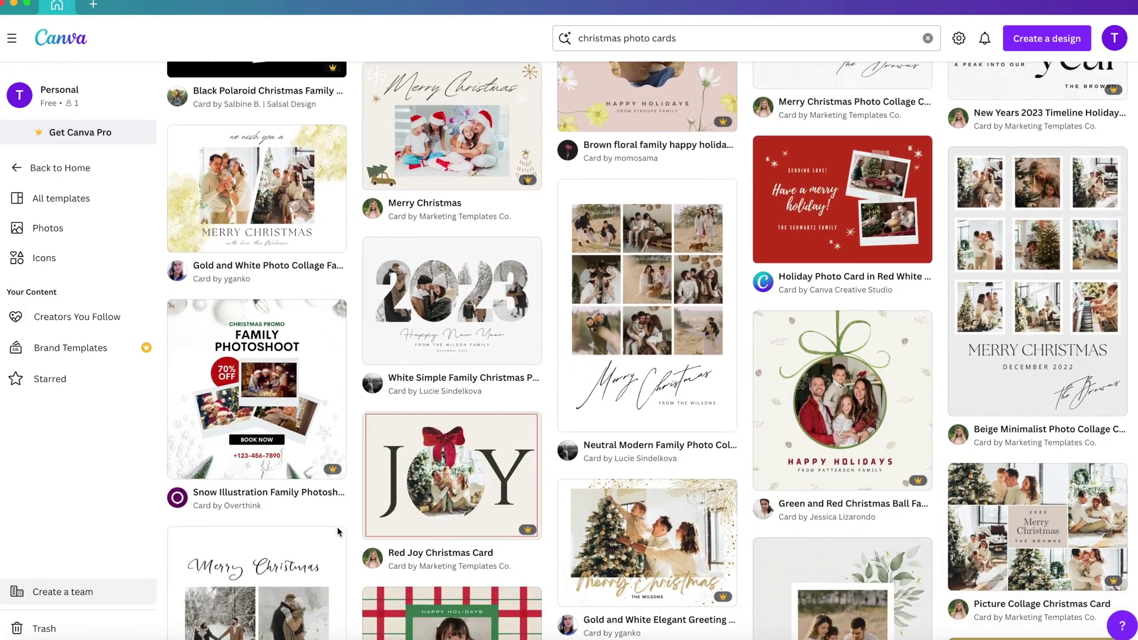
scroll(338, 532, down, 5)
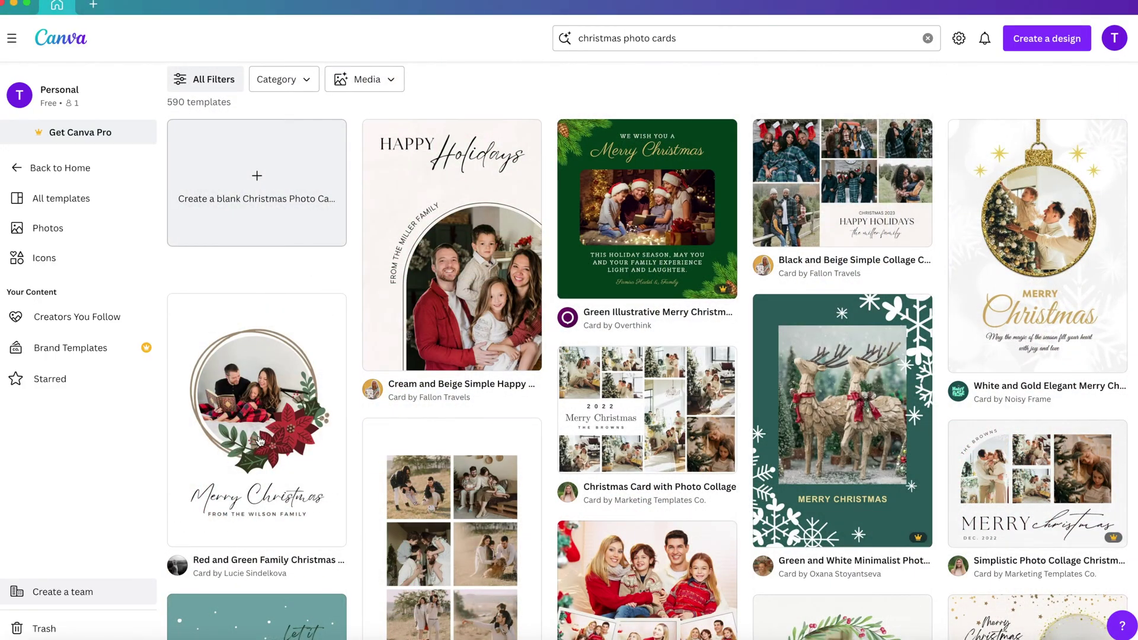
Preview the Red and Green Family Christmas Photo Card and look through the similar templates suggested for it
click(259, 441)
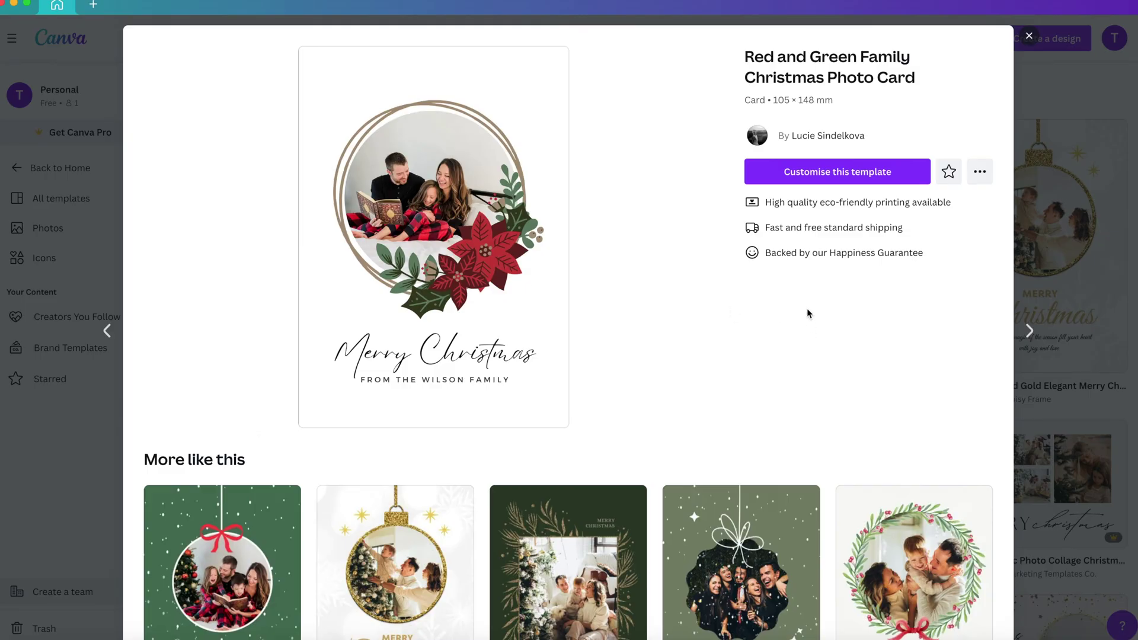
scroll(685, 350, down, 4)
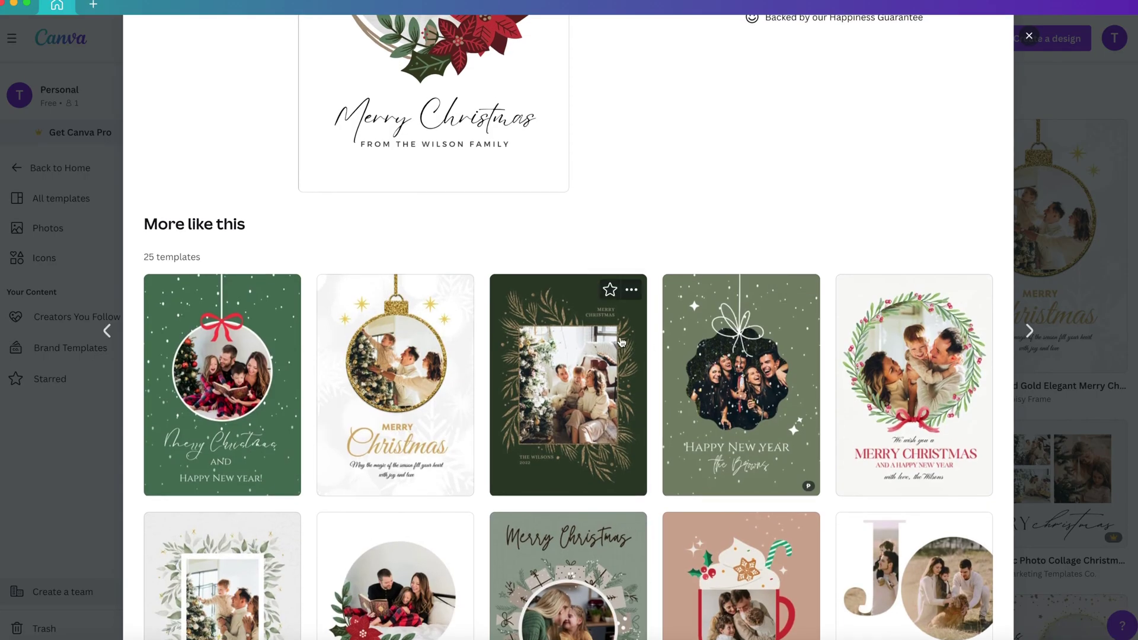
scroll(621, 342, up, 1)
scroll(621, 342, down, 3)
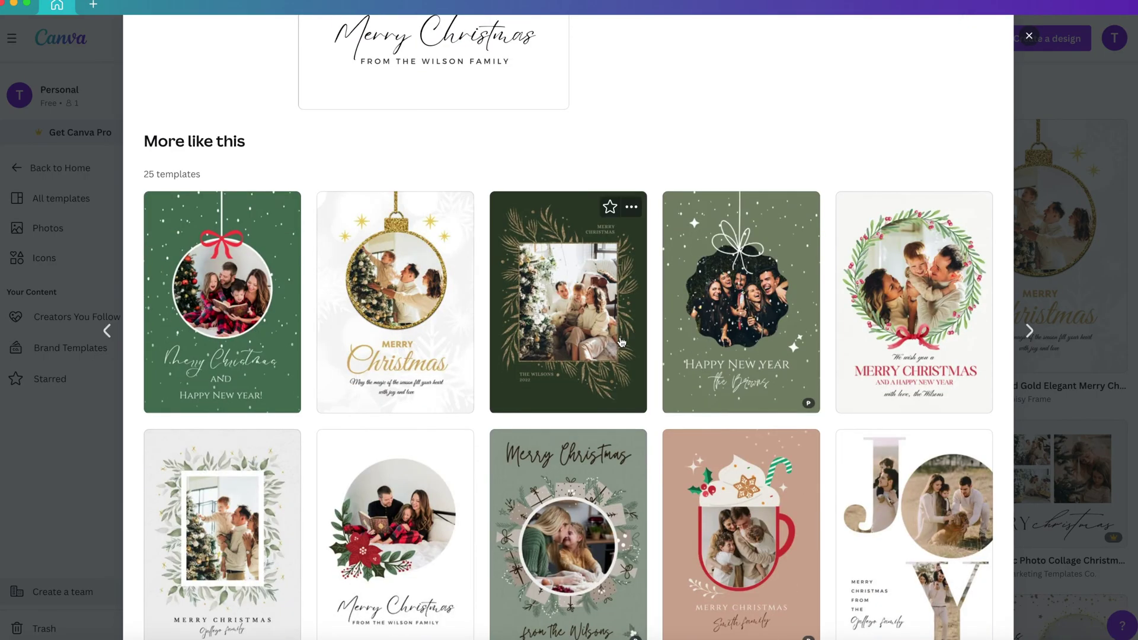
scroll(621, 342, down, 1)
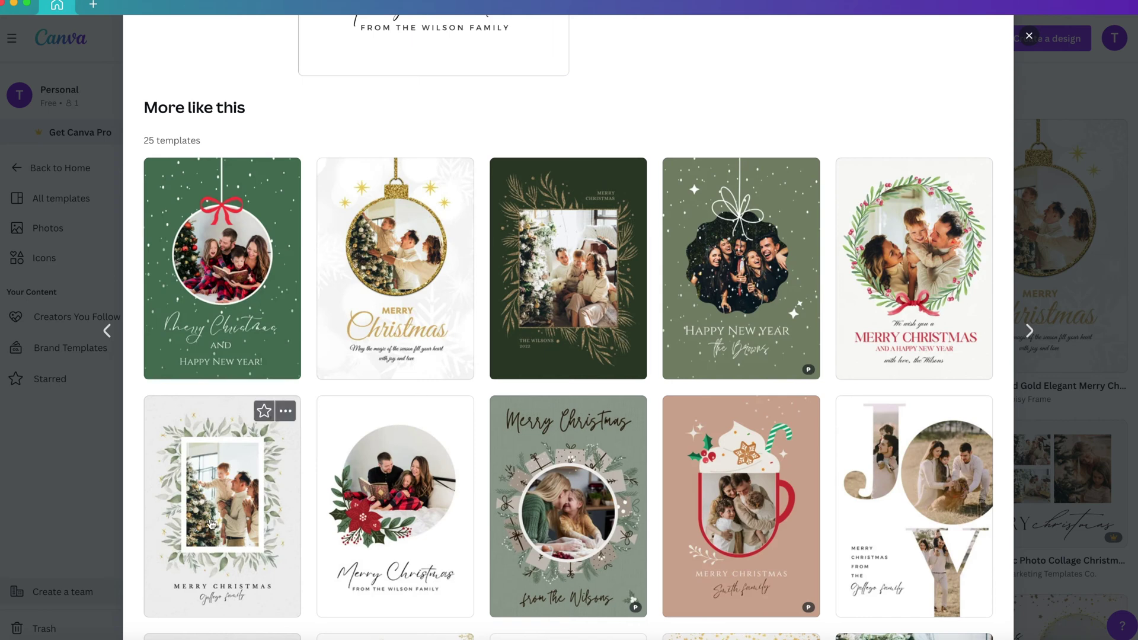
scroll(212, 524, up, 6)
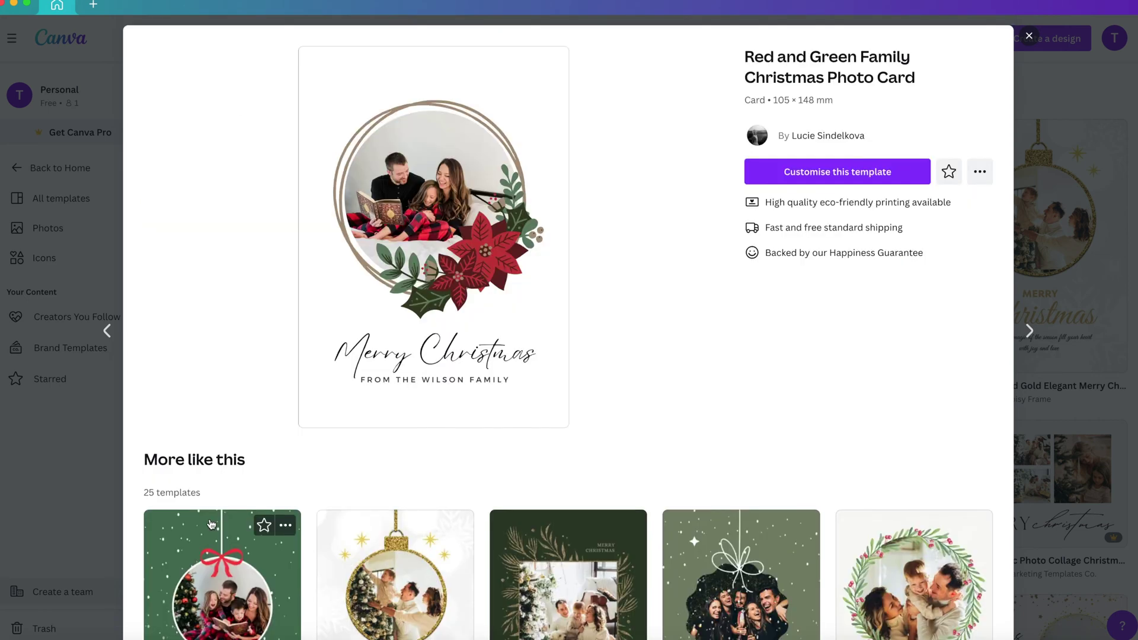
scroll(211, 524, down, 6)
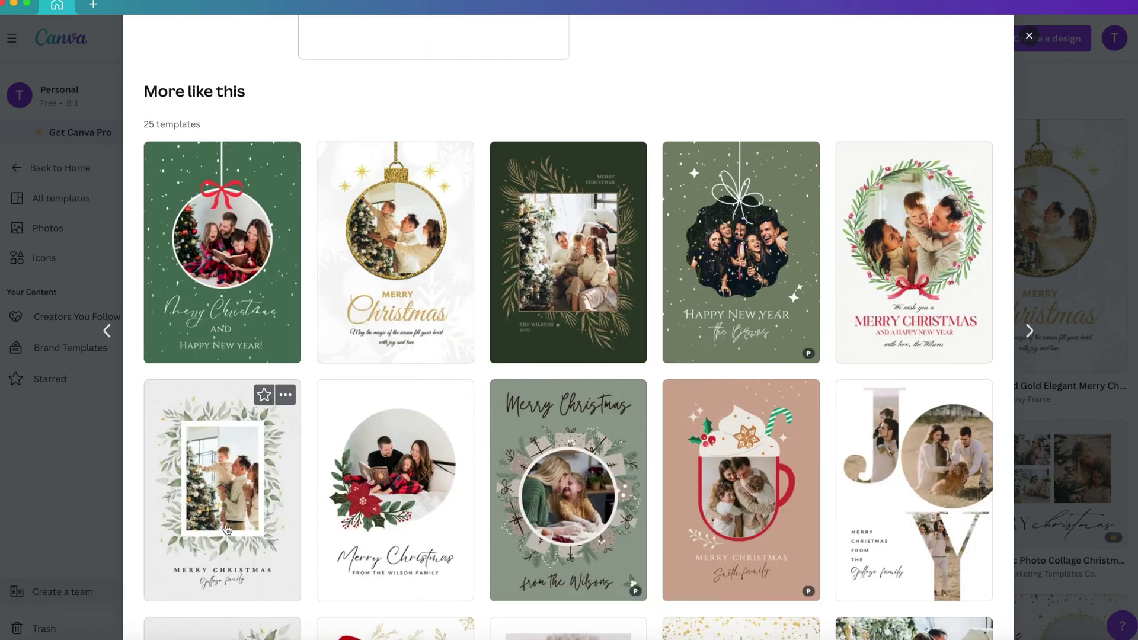
scroll(227, 529, down, 3)
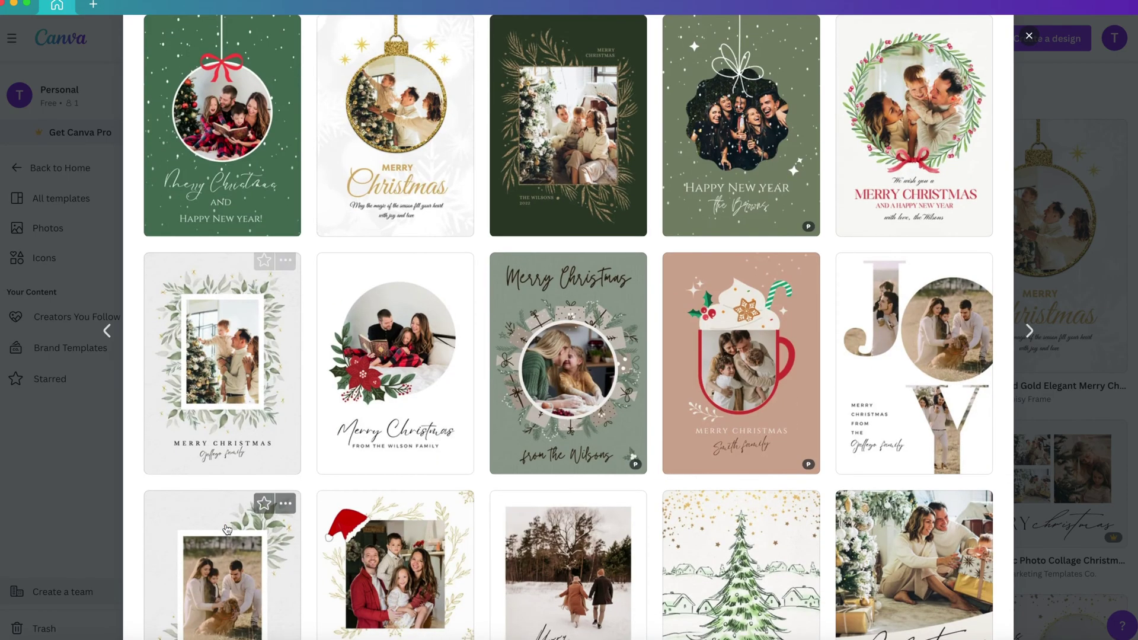
scroll(227, 530, down, 1)
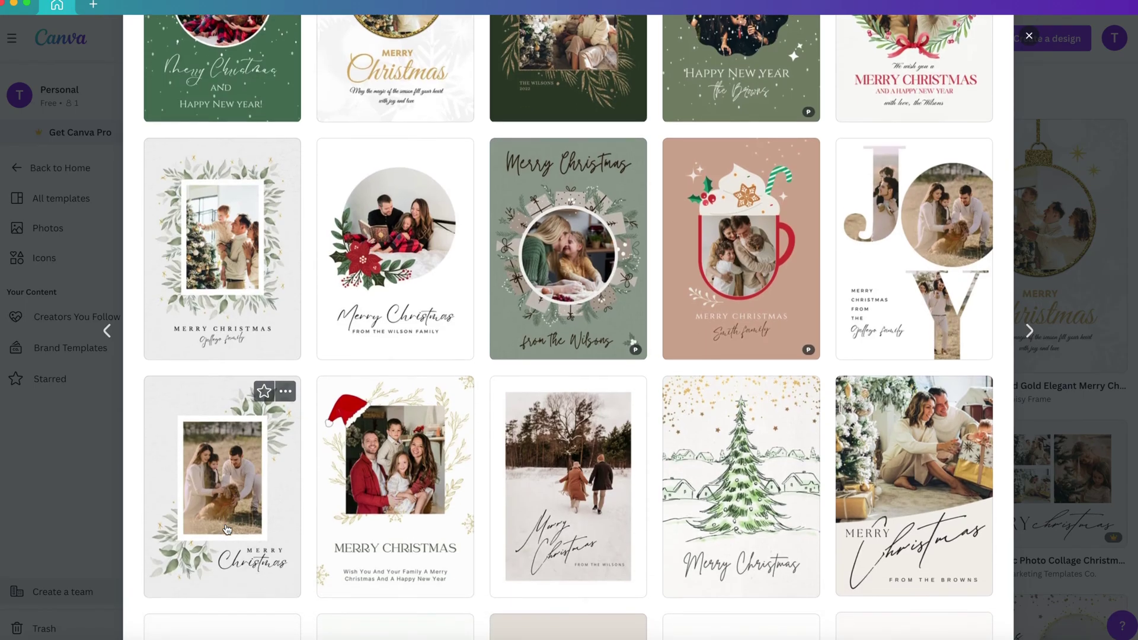
scroll(227, 530, down, 5)
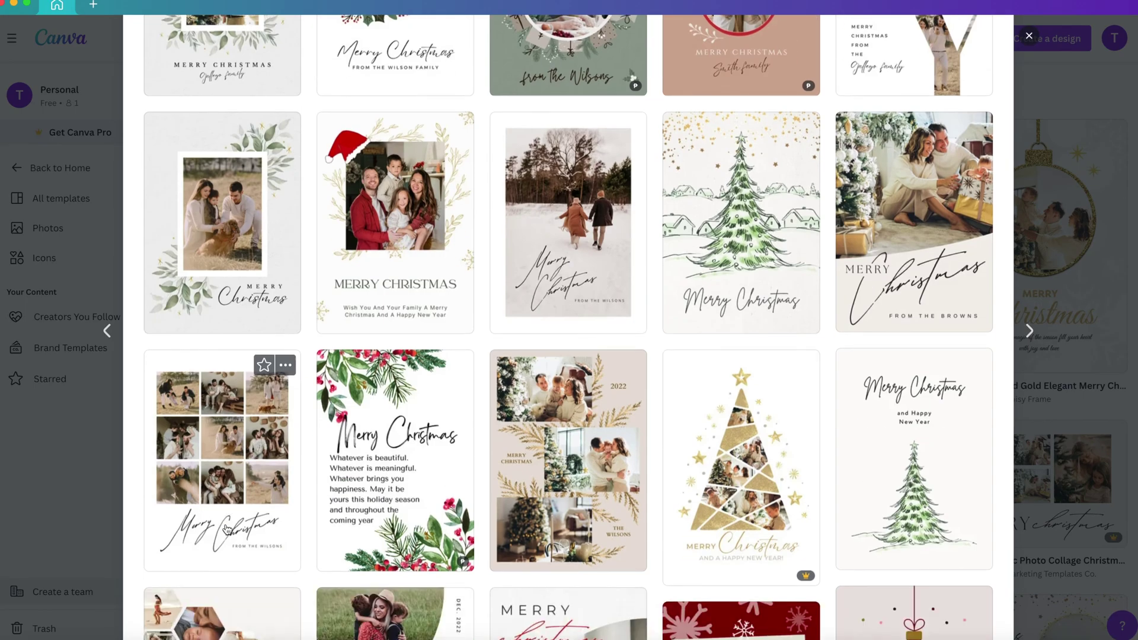
scroll(227, 529, down, 1)
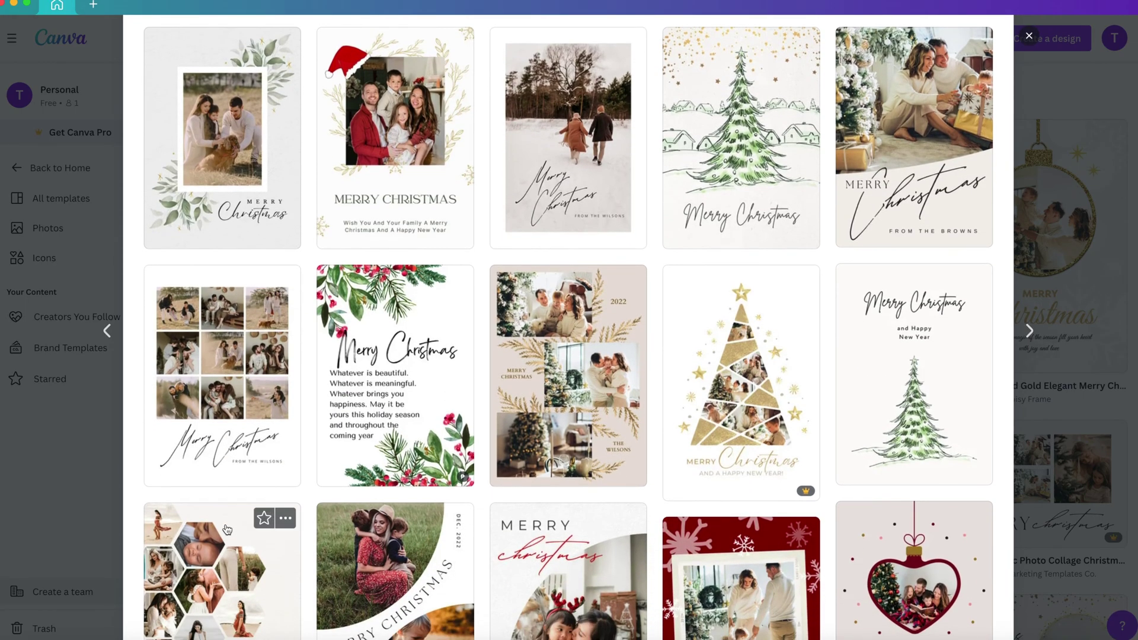
Choose the Green Snow Merry Christmas Card from the similar templates and open it for customising
scroll(227, 530, up, 9)
click(216, 215)
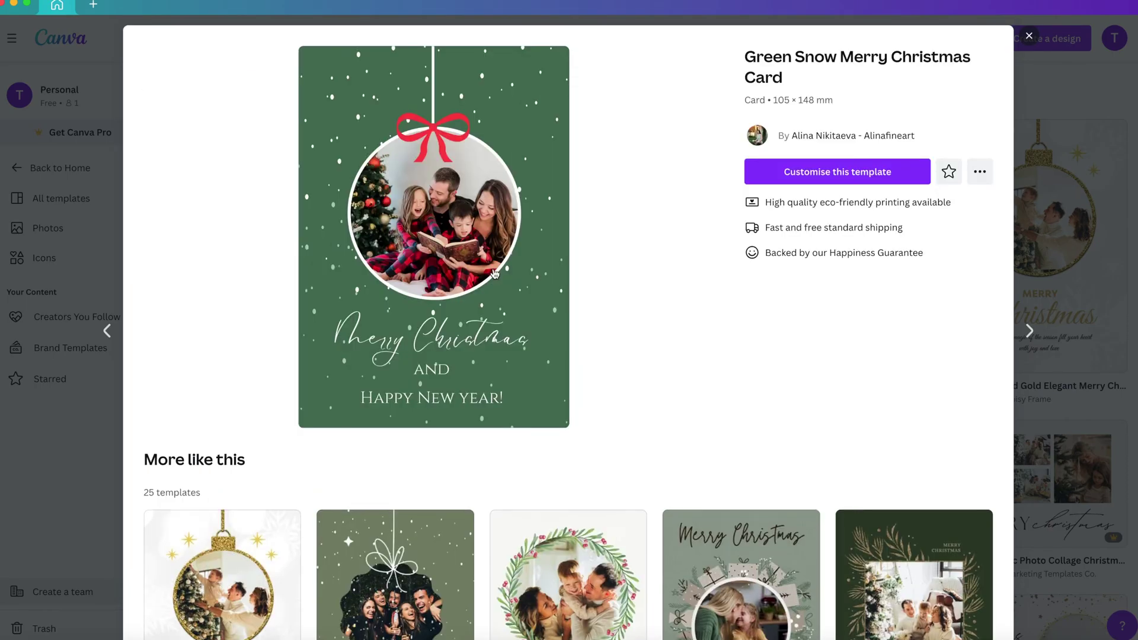
click(887, 176)
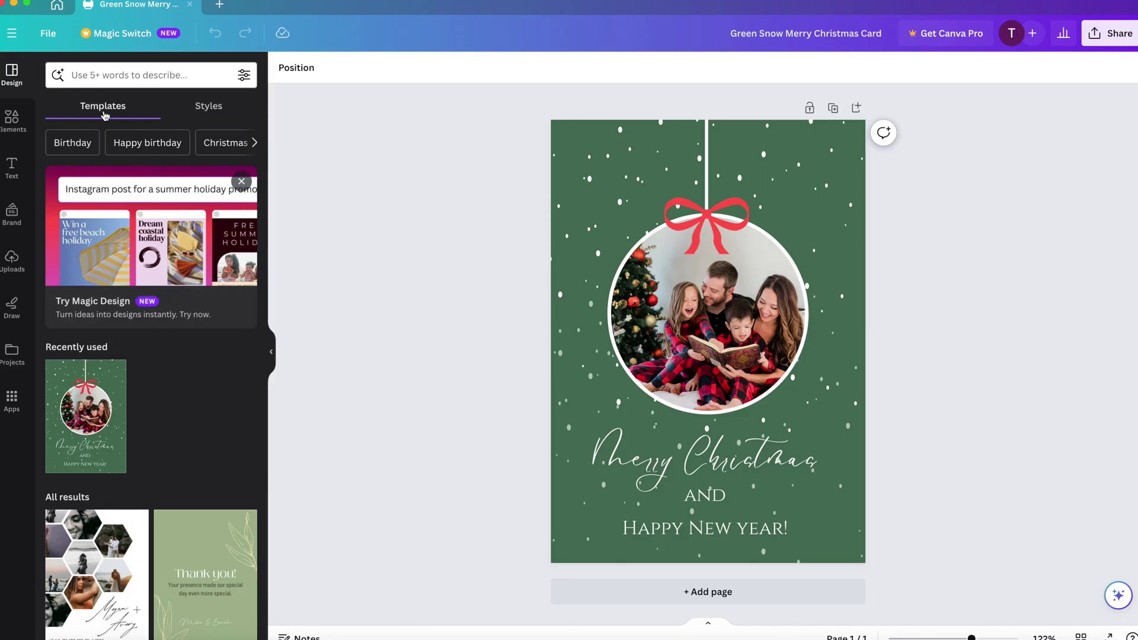
Search the editor's templates for "holiday photo cards" and look through the suggested designs
click(152, 75)
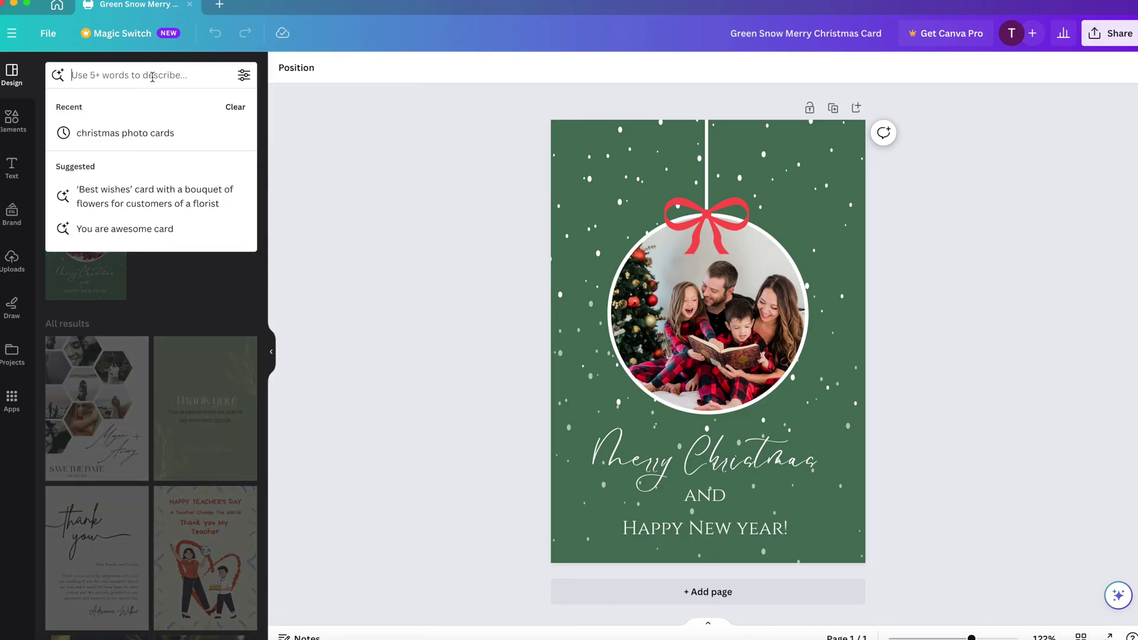
text(holi)
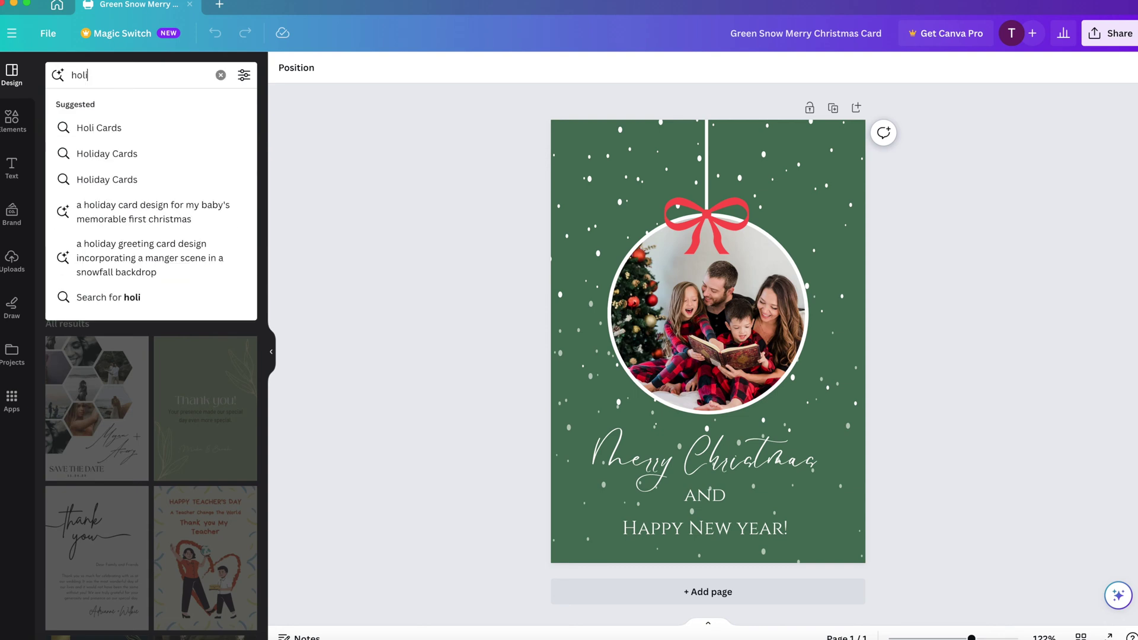
text(day photo cards)
key(Return)
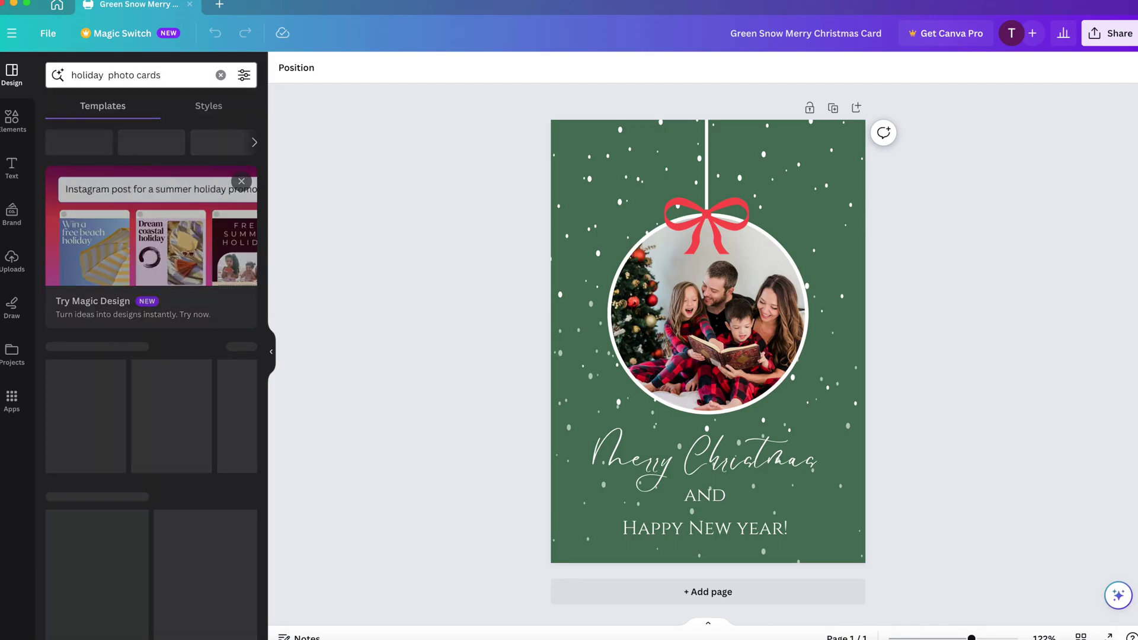
scroll(144, 529, down, 10)
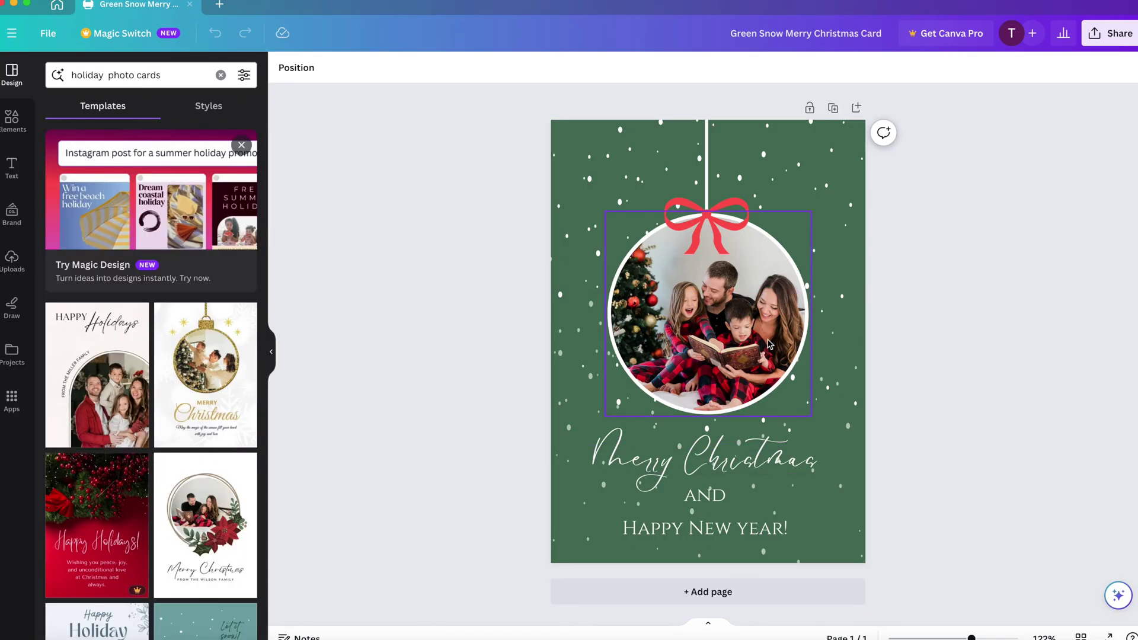
Upload the photo IMG_8268.heic from the PHOTOS folder to the uploaded images
click(749, 335)
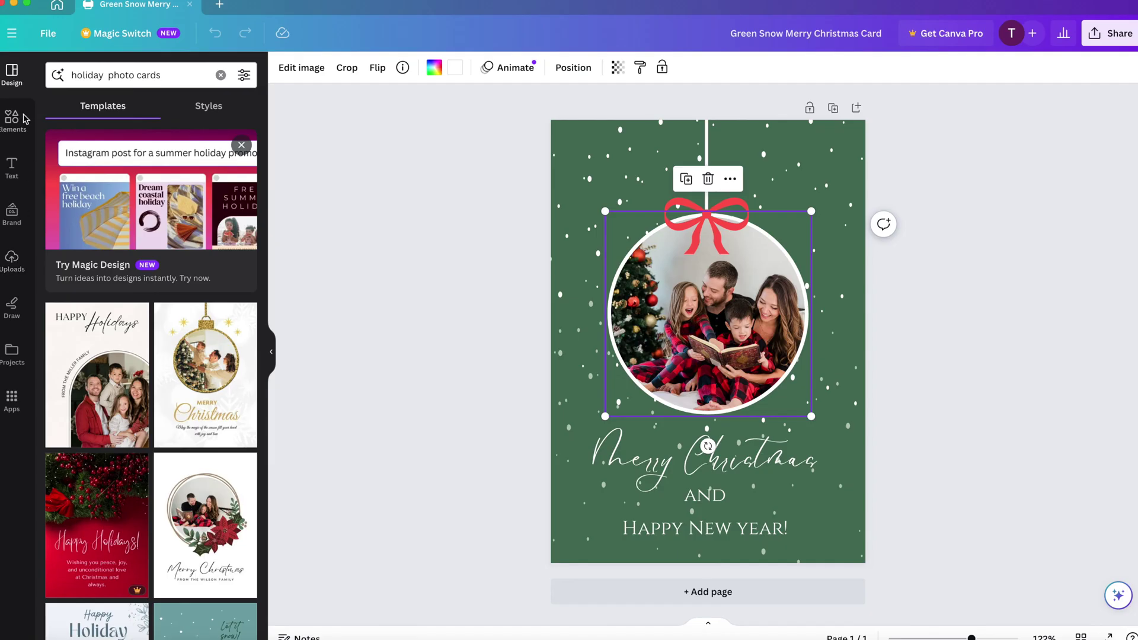
click(11, 261)
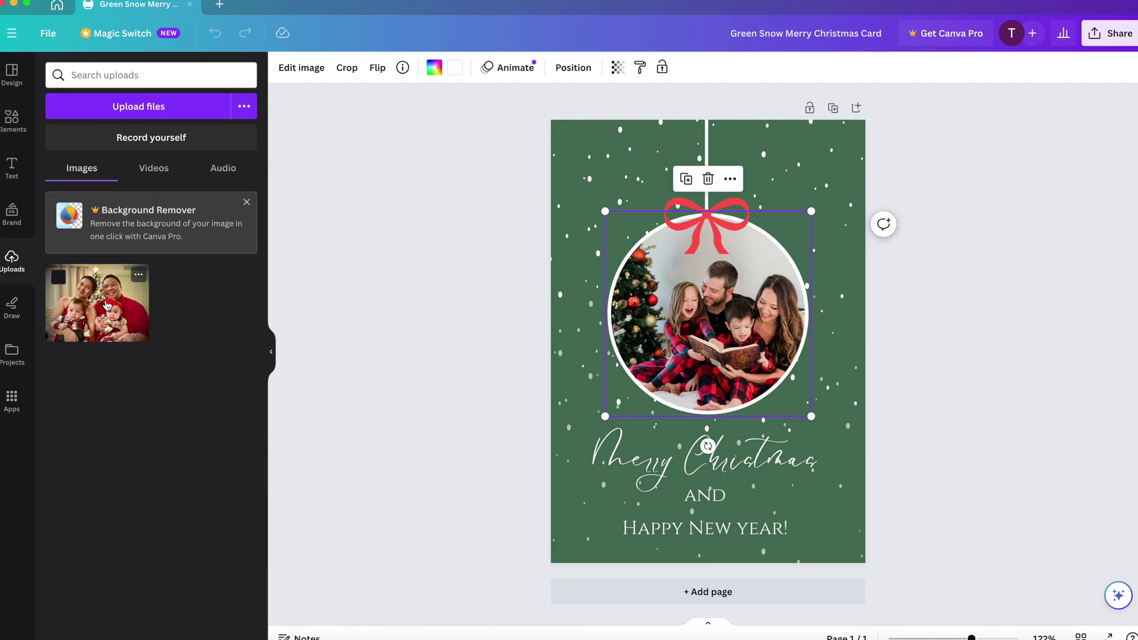
click(136, 108)
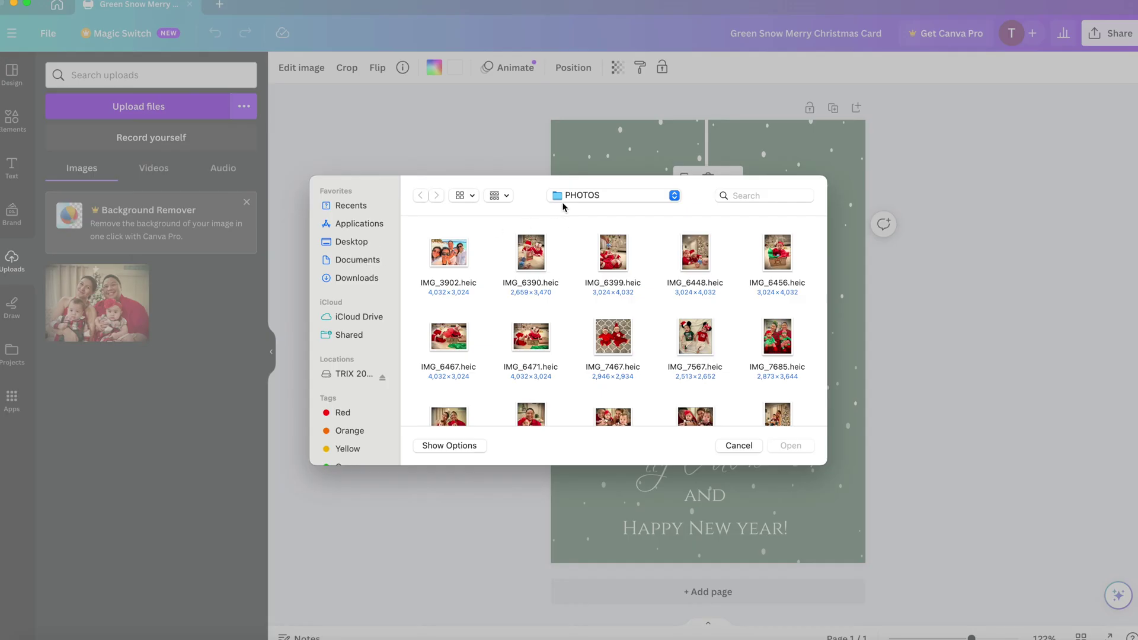
scroll(568, 346, down, 3)
click(610, 296)
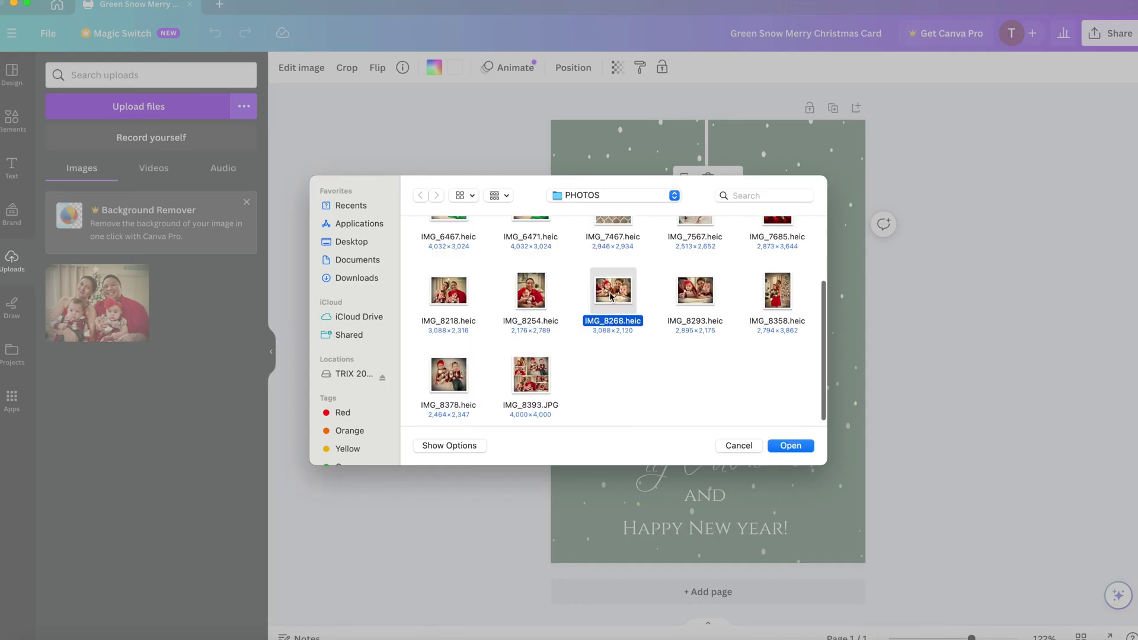
click(788, 446)
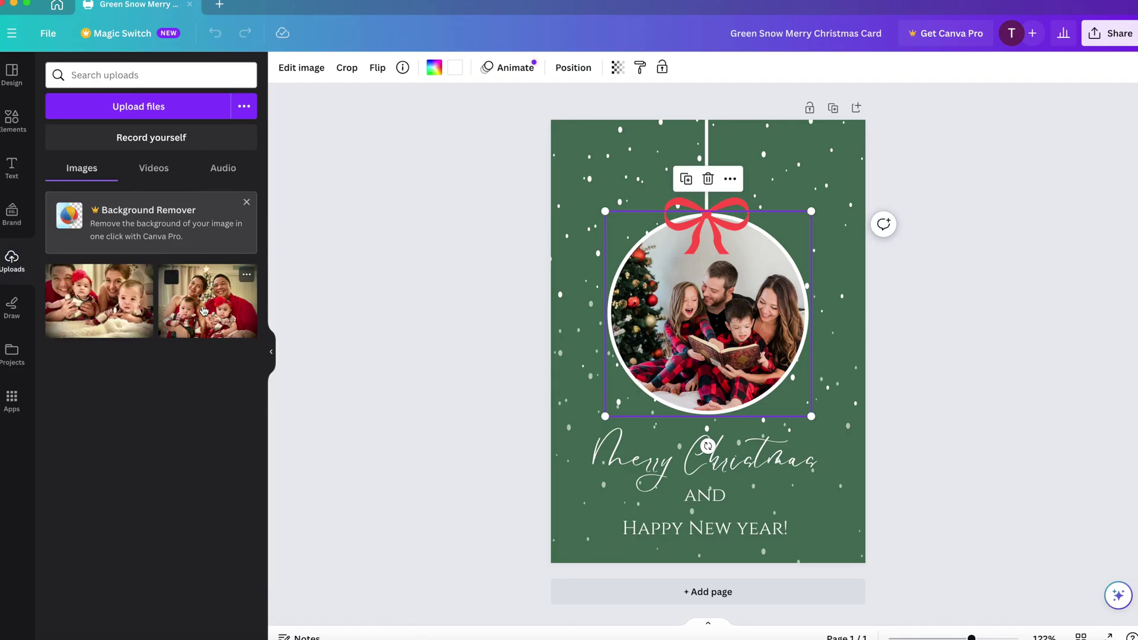
Replace the sample photo in the round ornament frame with the uploaded photo of the family by the Christmas tree
click(175, 282)
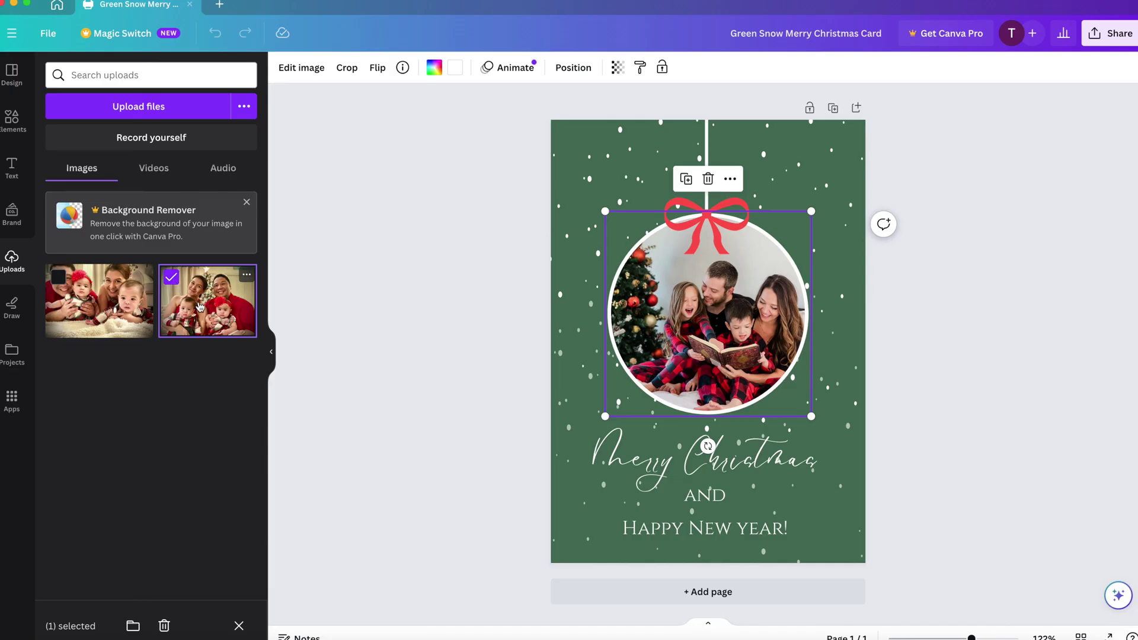
drag(218, 321, 647, 294)
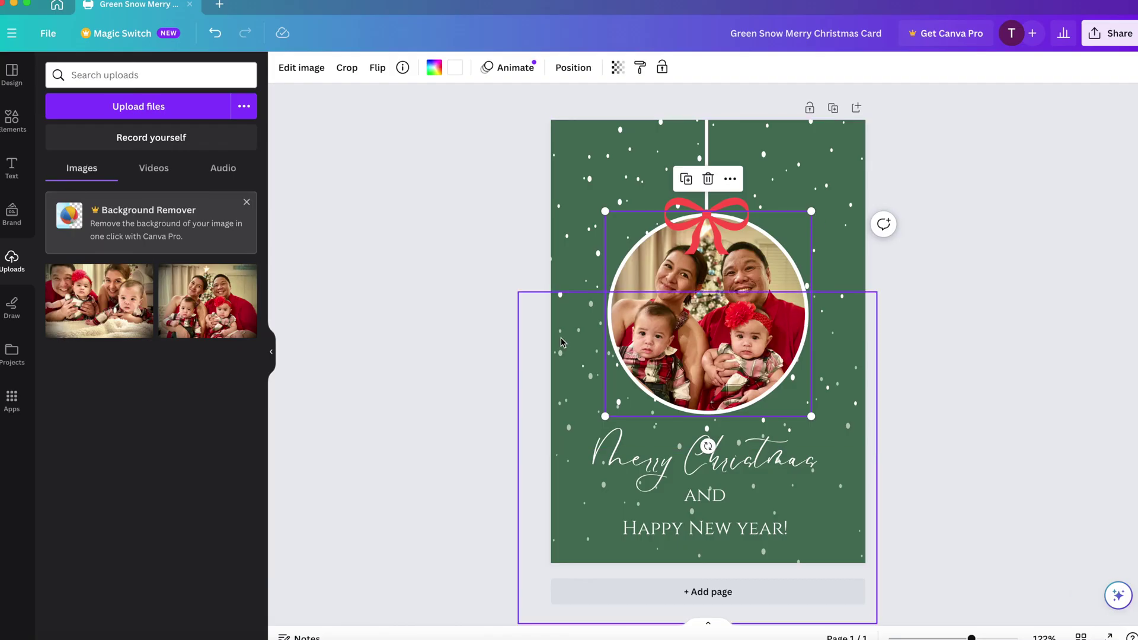
click(979, 461)
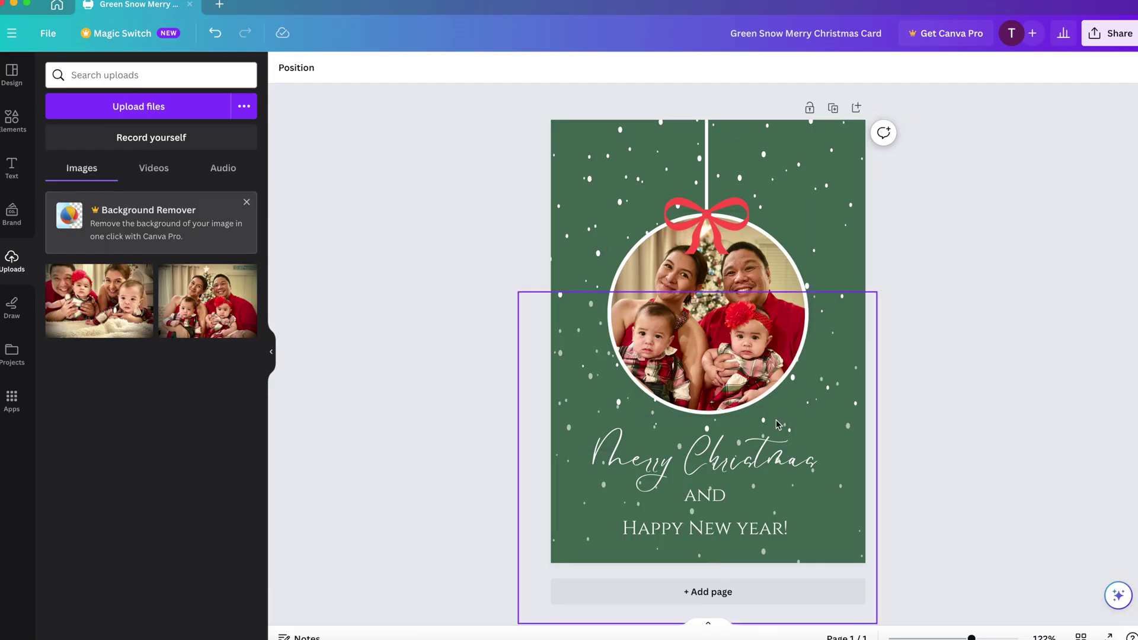
Move the round photo frame, bow and hanging string together slightly up the card
click(740, 356)
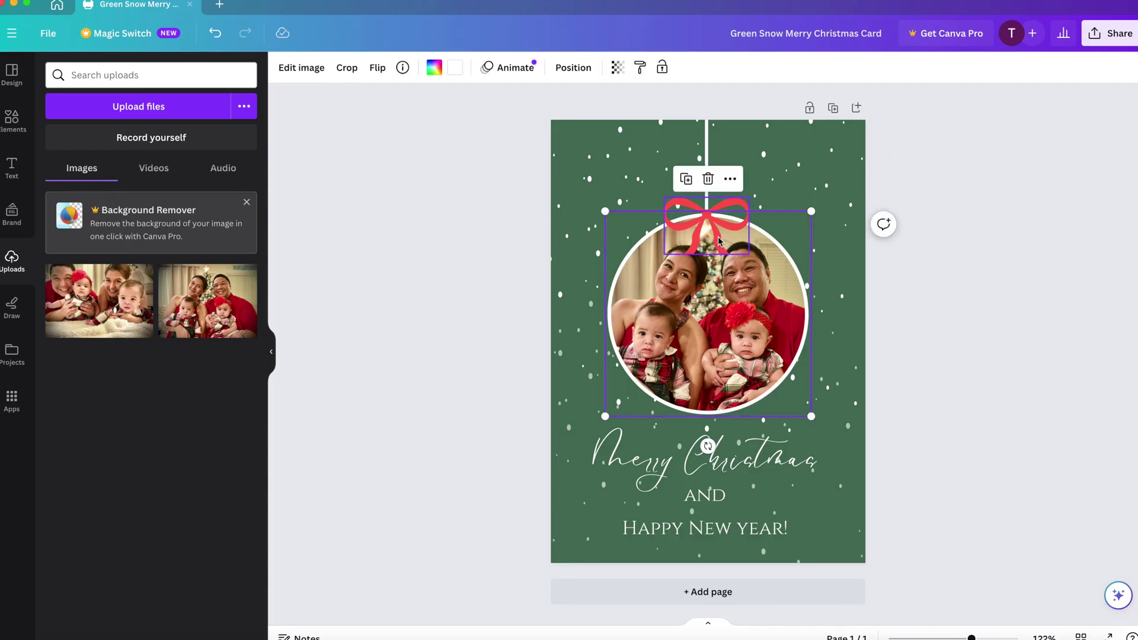
click(706, 147)
click(759, 345)
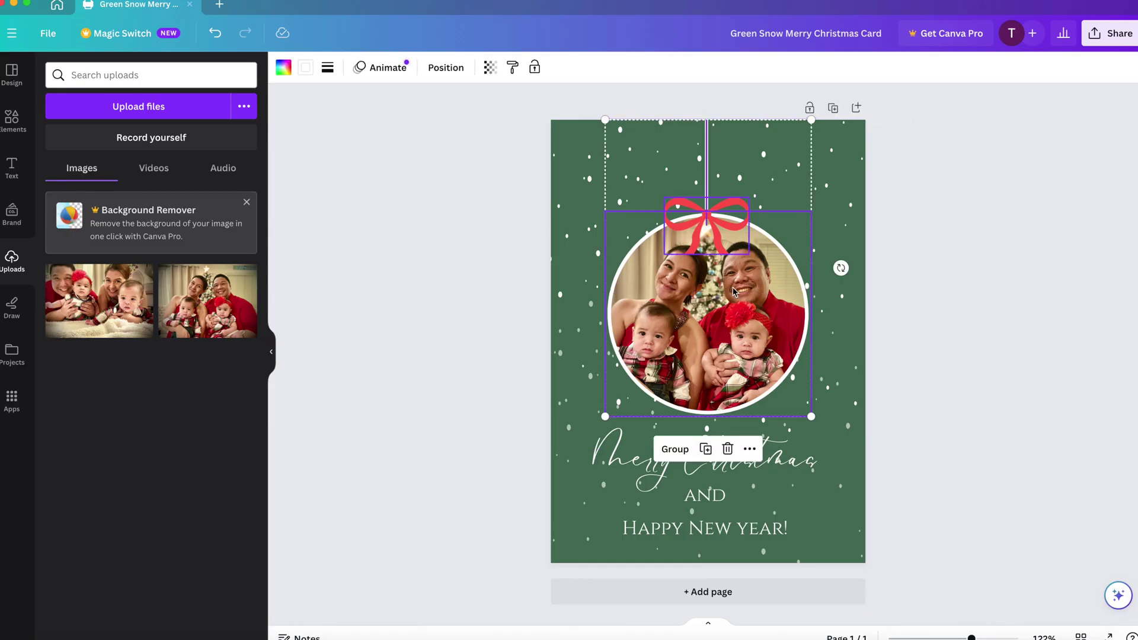
drag(732, 287, 732, 257)
Move the three greeting lines "Merry Christmas", "and" and "Happy New Year!" together up to just below the photo
click(705, 524)
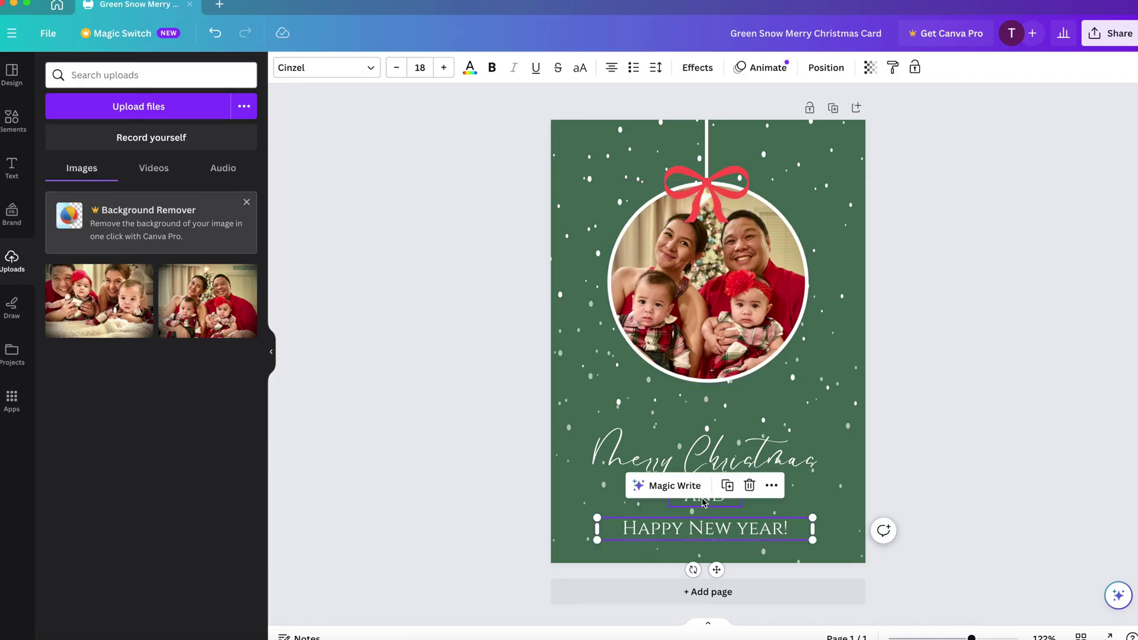
shift+click(713, 499)
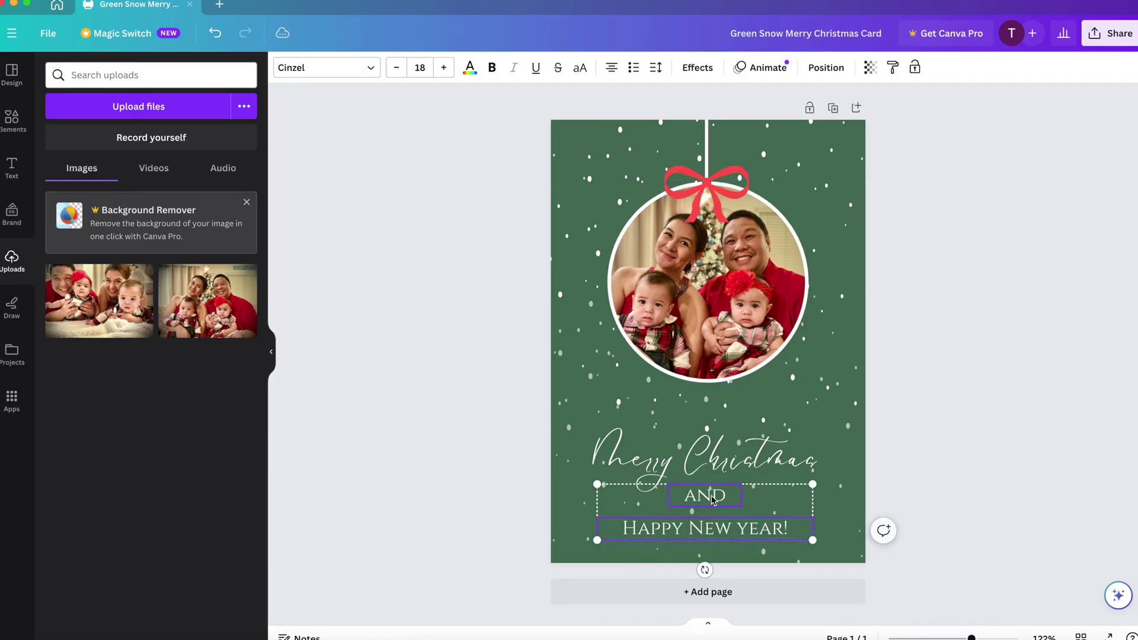
shift+click(692, 468)
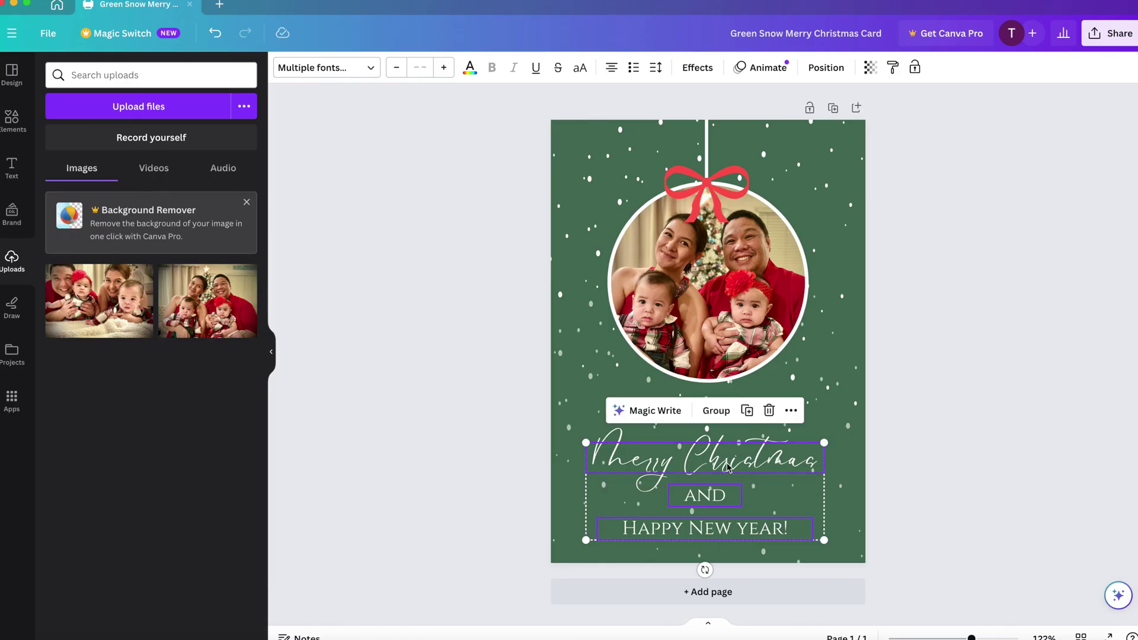
drag(727, 468, 727, 426)
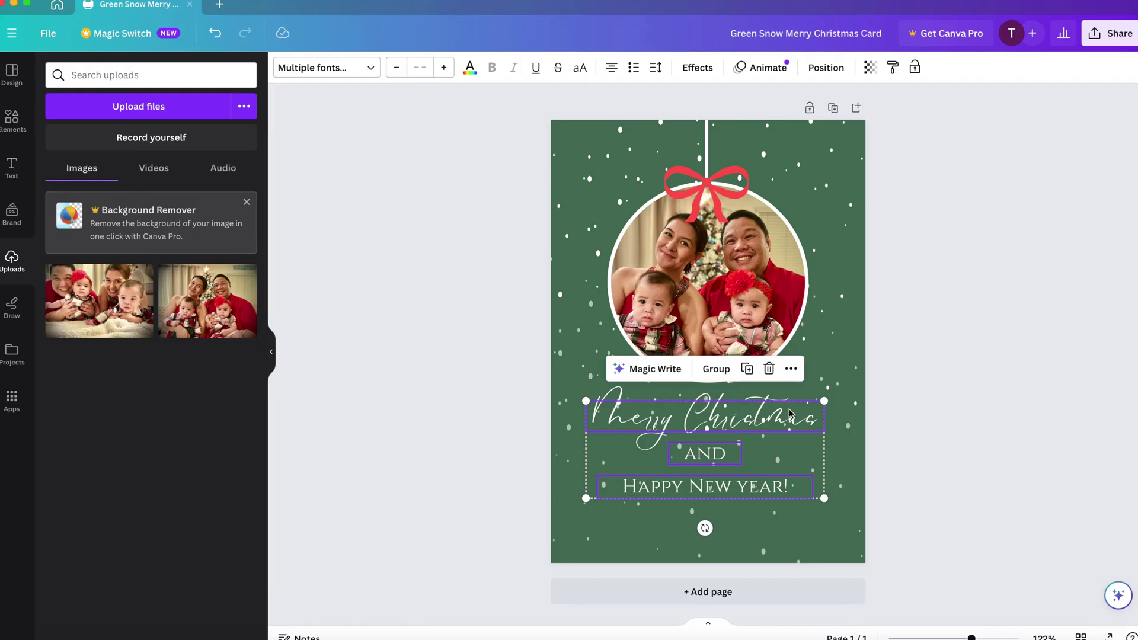
click(774, 446)
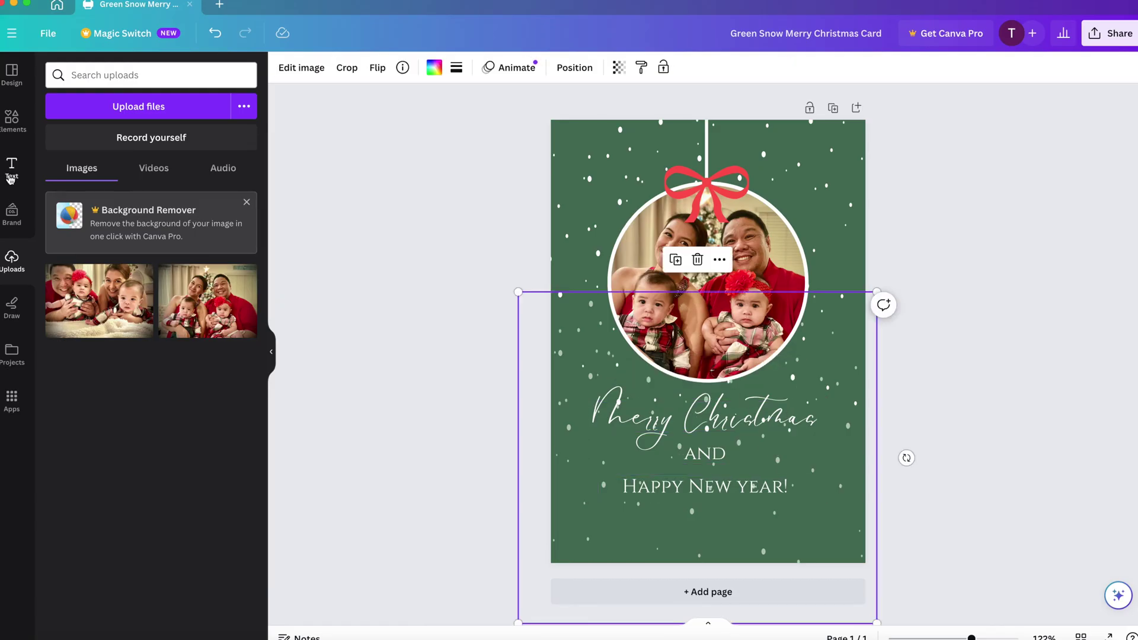
Add a subheading text box and place it below the "Happy New Year!" line
click(10, 178)
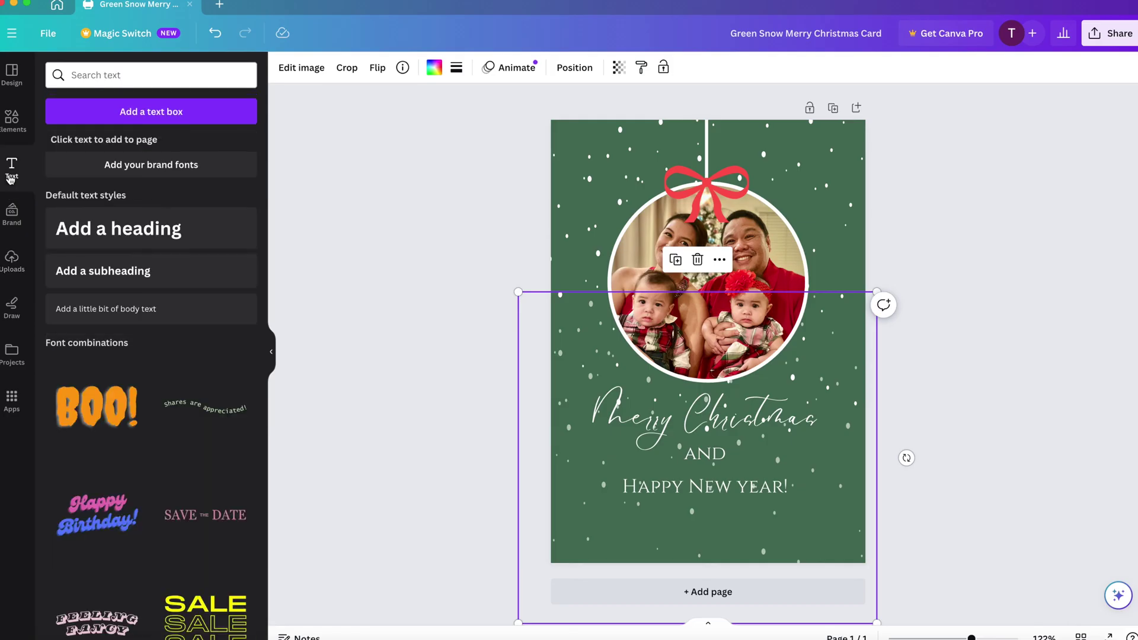
scroll(132, 355, down, 5)
scroll(133, 326, up, 5)
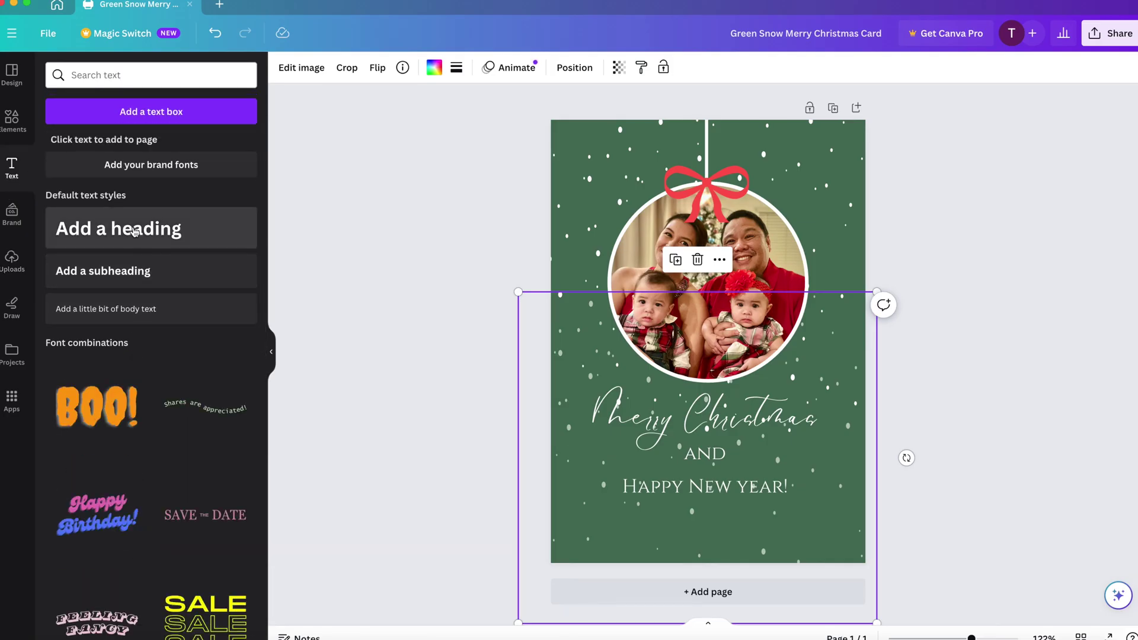
click(131, 281)
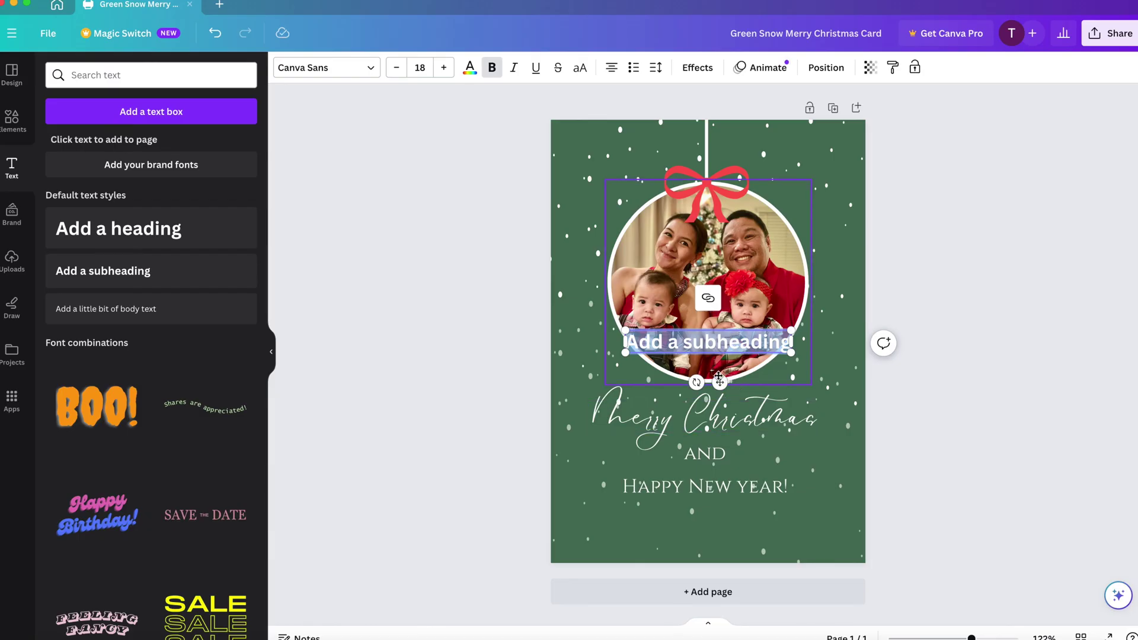
drag(720, 382, 721, 560)
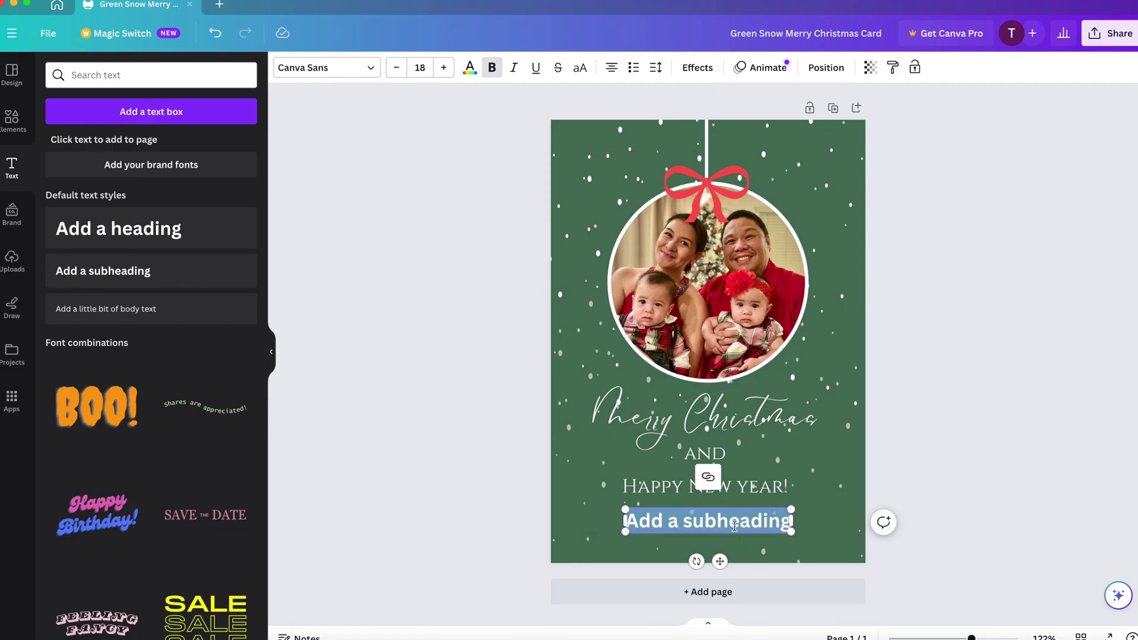
Replace the placeholder subheading with "from" followed by the family's surname
text(from)
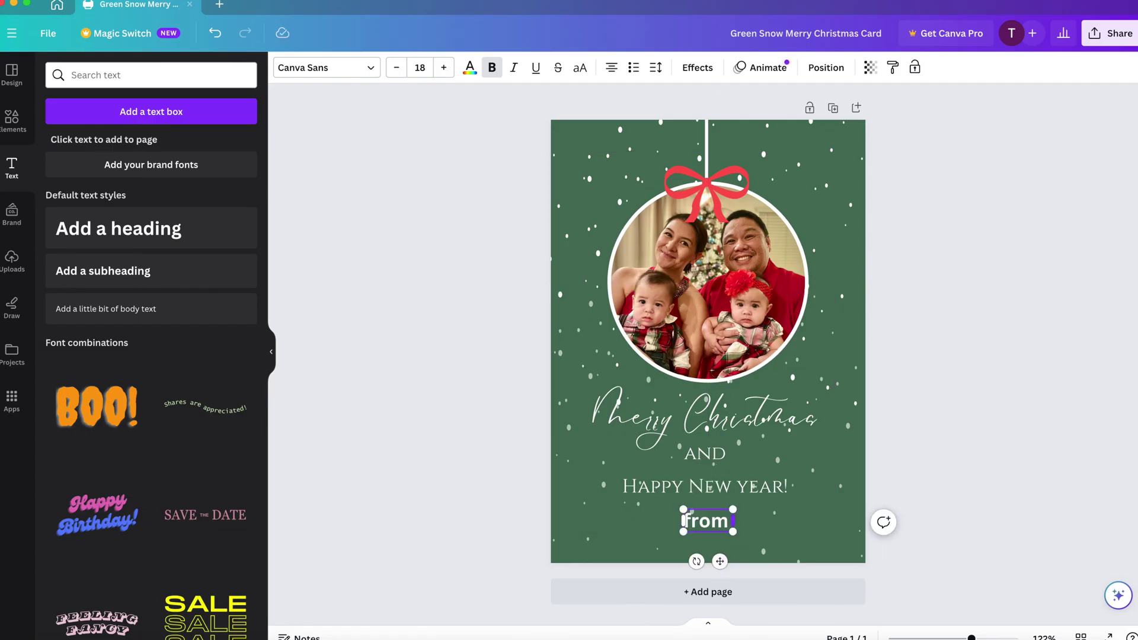
text( The Br)
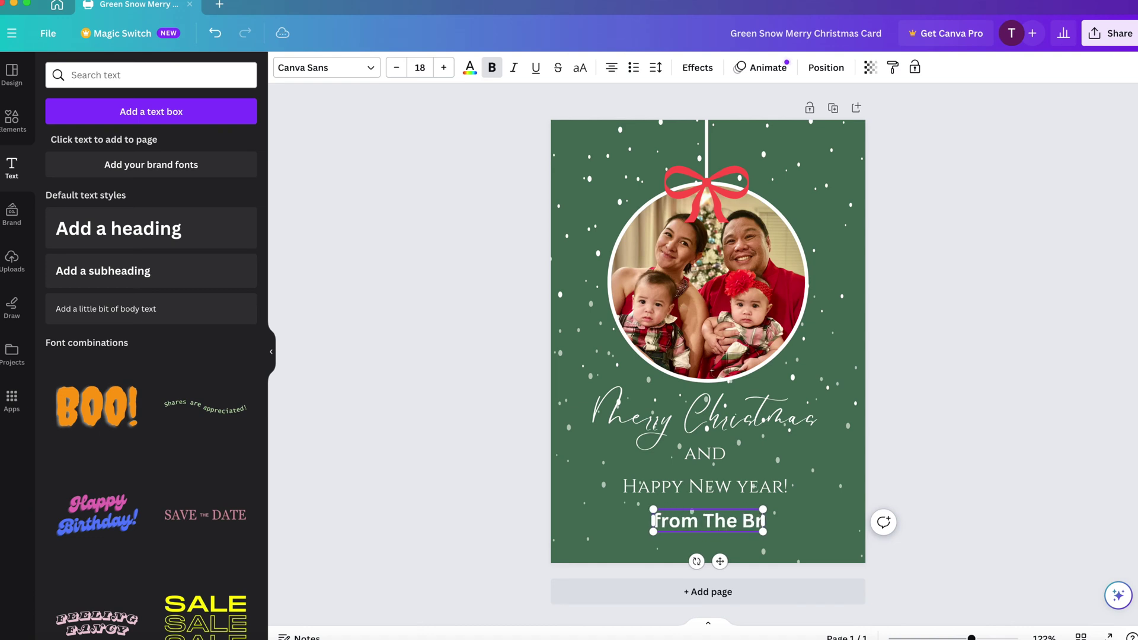
text(owns)
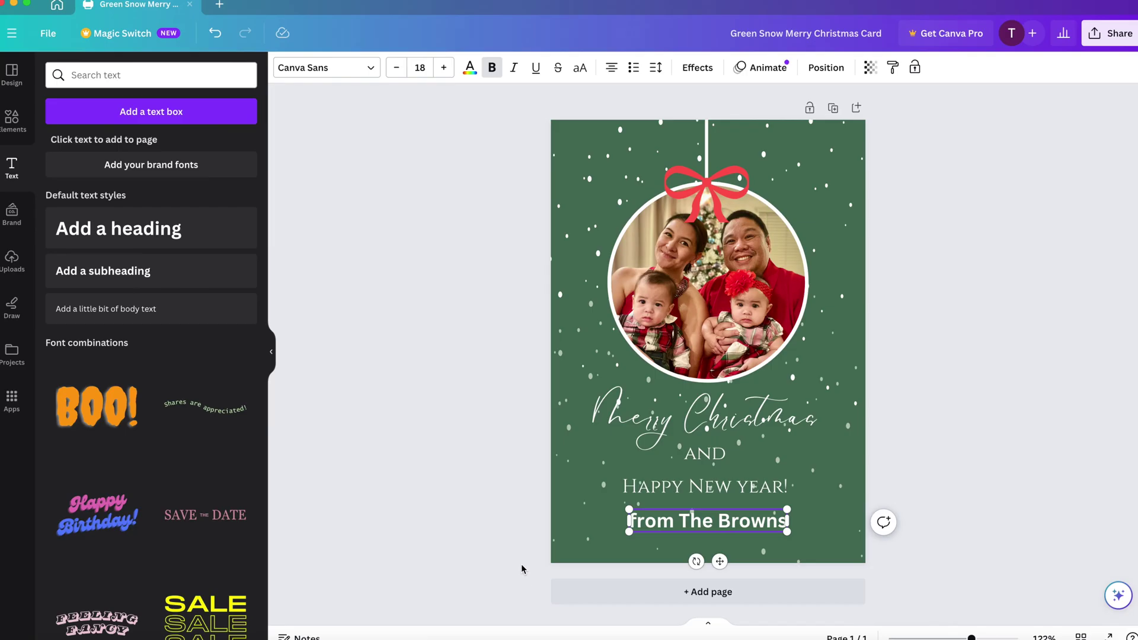
Replace the family surname after "from" with the first names of the four family members
key(BackSpace)
key(BackSpace)
key(BackSpace)
key(BackSpace)
key(BackSpace)
key(BackSpace)
key(BackSpace)
key(BackSpace)
key(BackSpace)
key(BackSpace)
text(Mikey,)
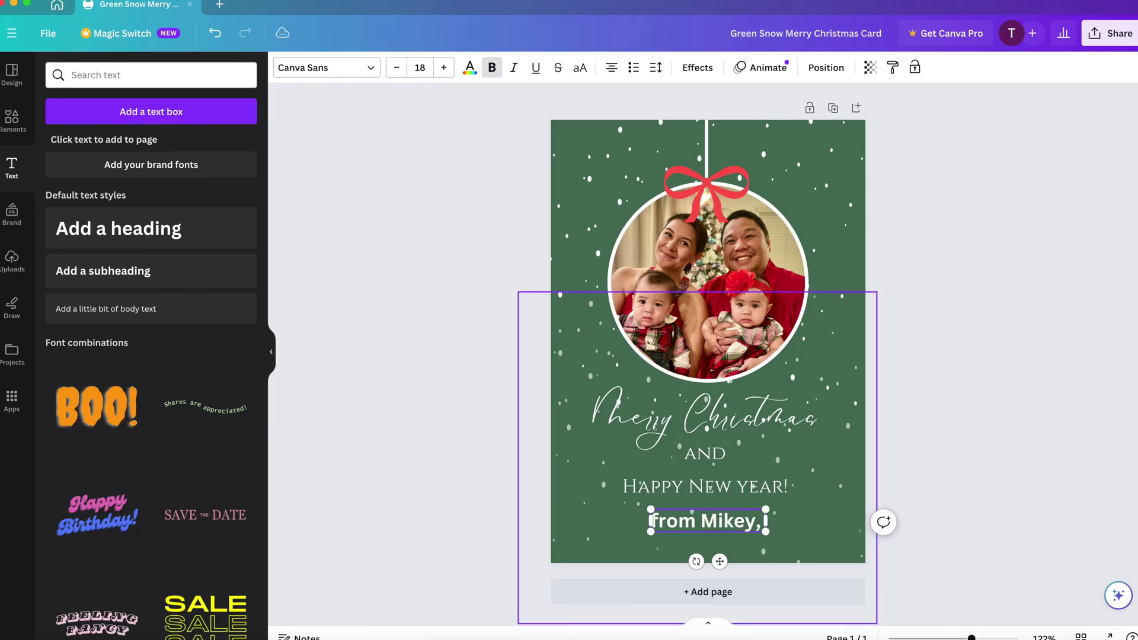
text( Trixie, Troy)
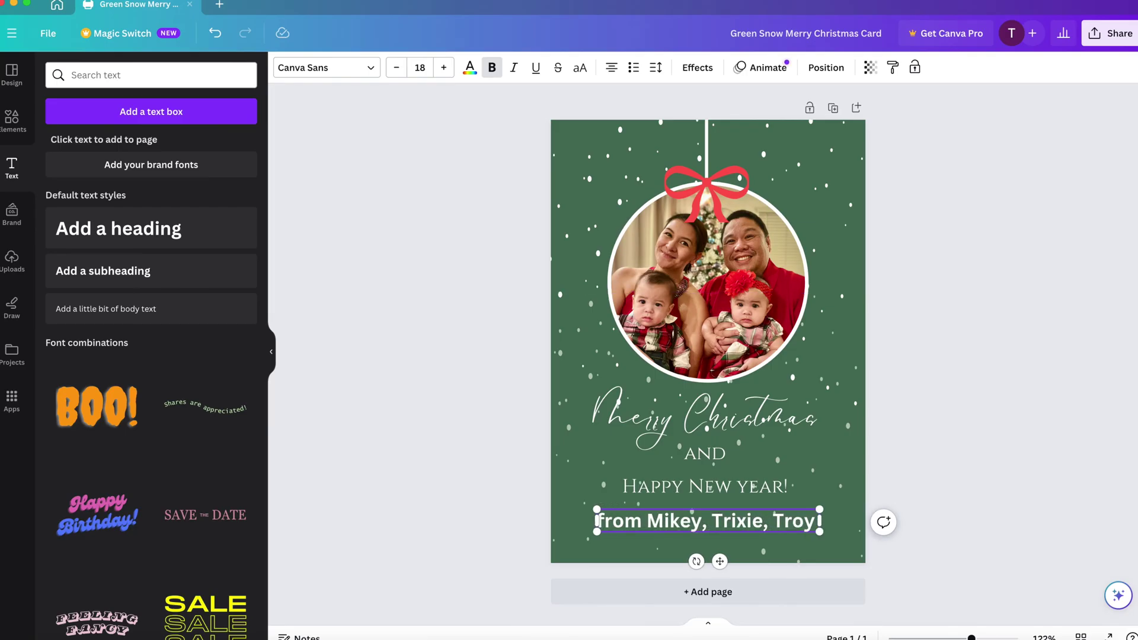
text( & Mischa)
Scale the sign-off line down to font size 15.1 and centre it across the card
drag(557, 510, 605, 513)
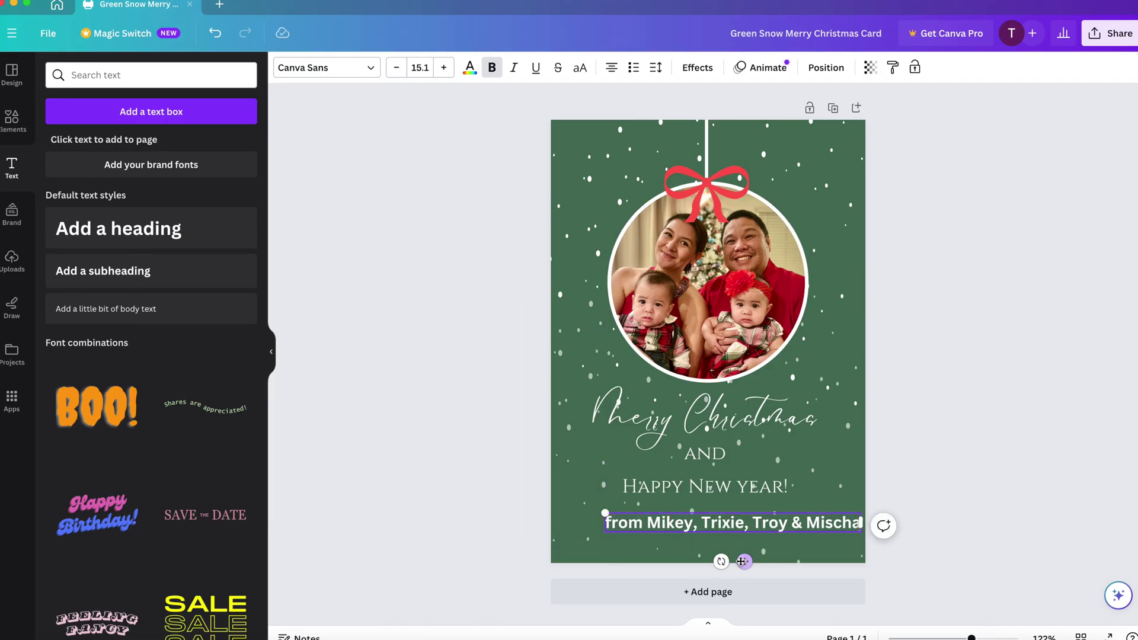
drag(744, 562, 720, 562)
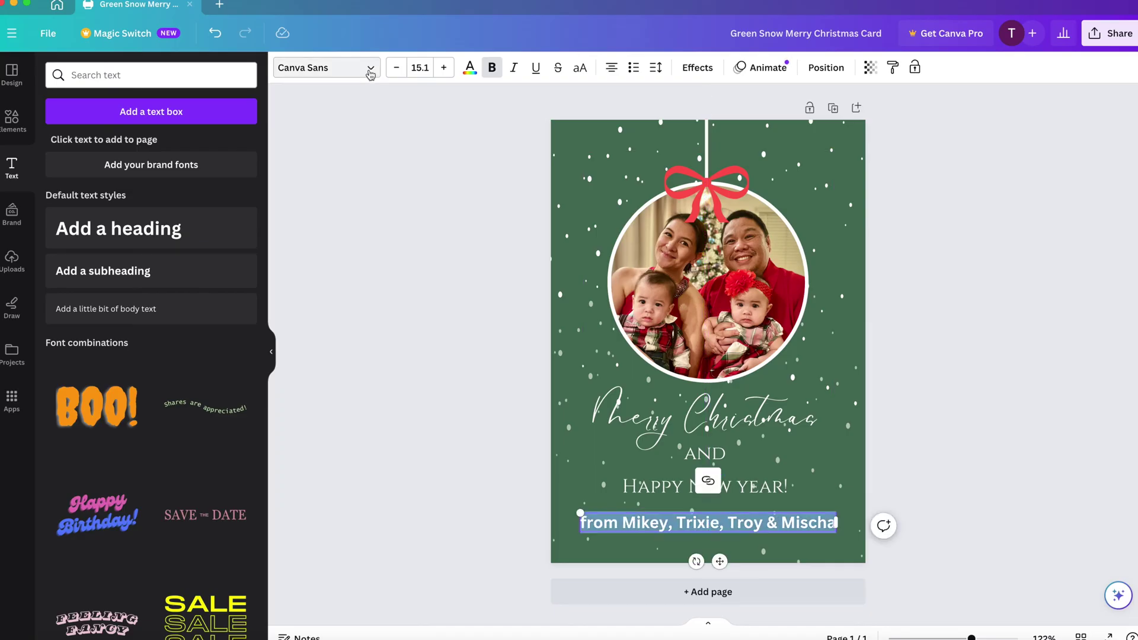
Change the sign-off line's font to Breathing
click(370, 74)
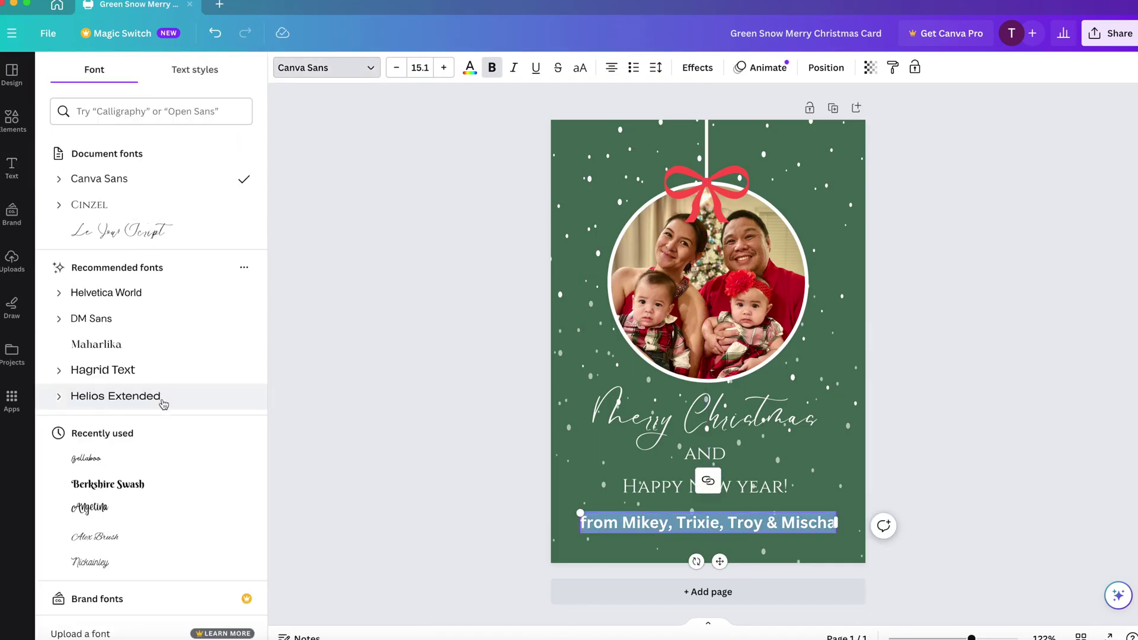
scroll(162, 398, down, 5)
scroll(162, 398, up, 1)
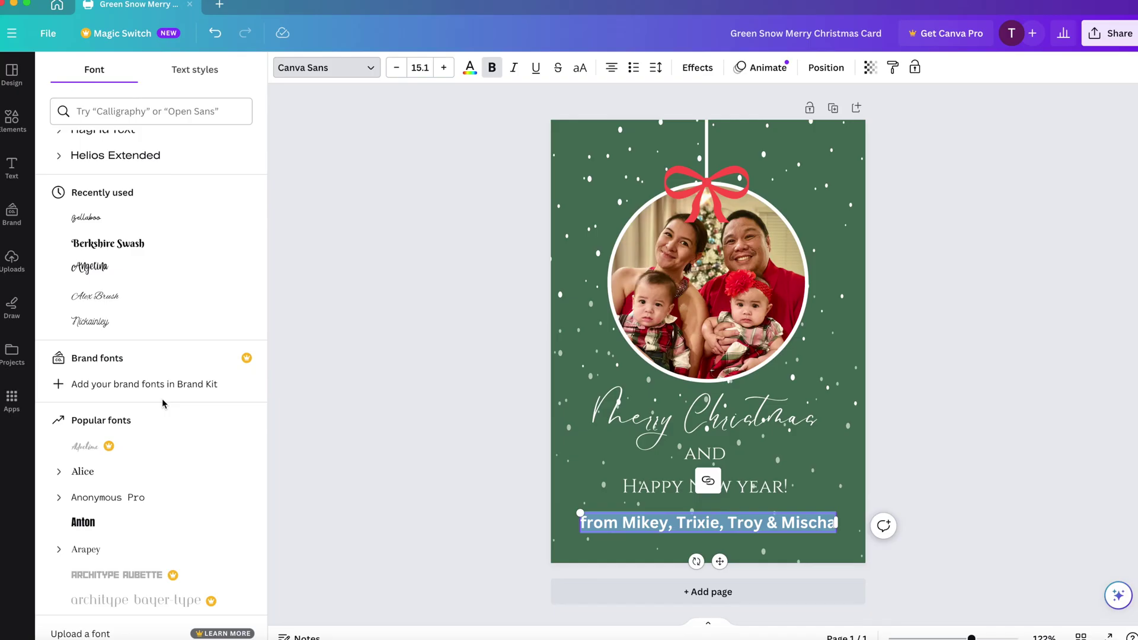
scroll(162, 398, down, 20)
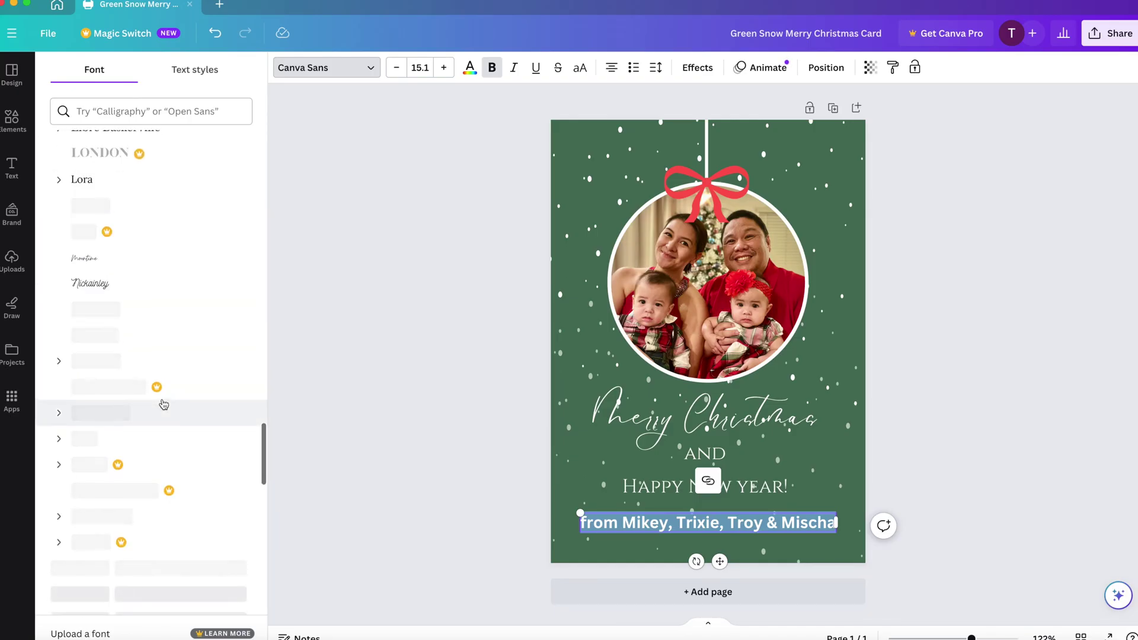
scroll(163, 404, down, 10)
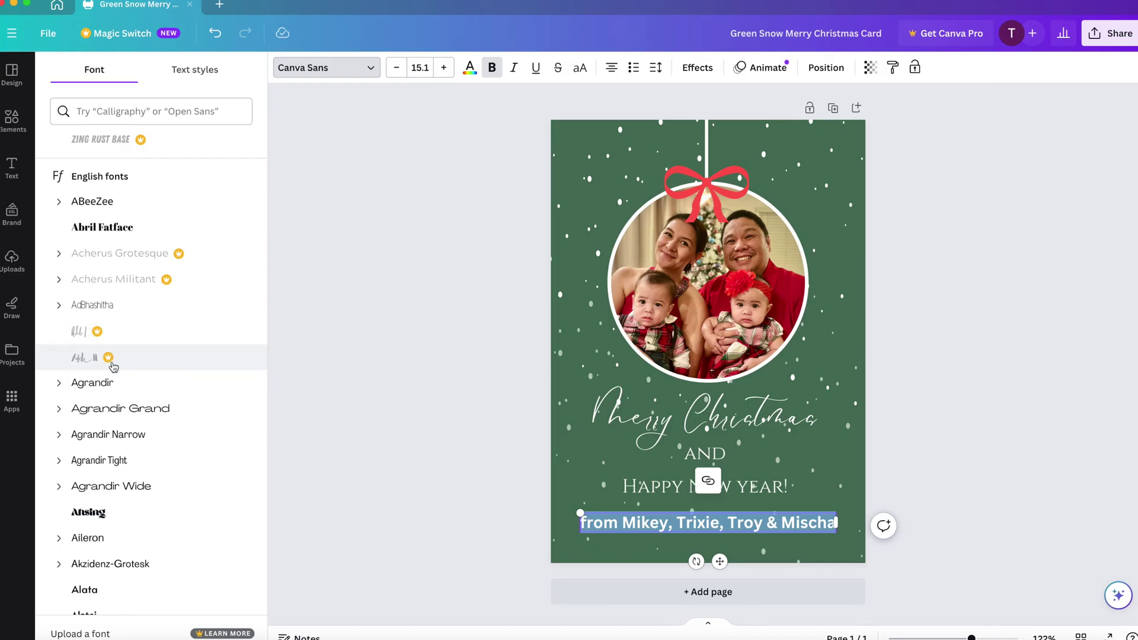
scroll(153, 425, down, 10)
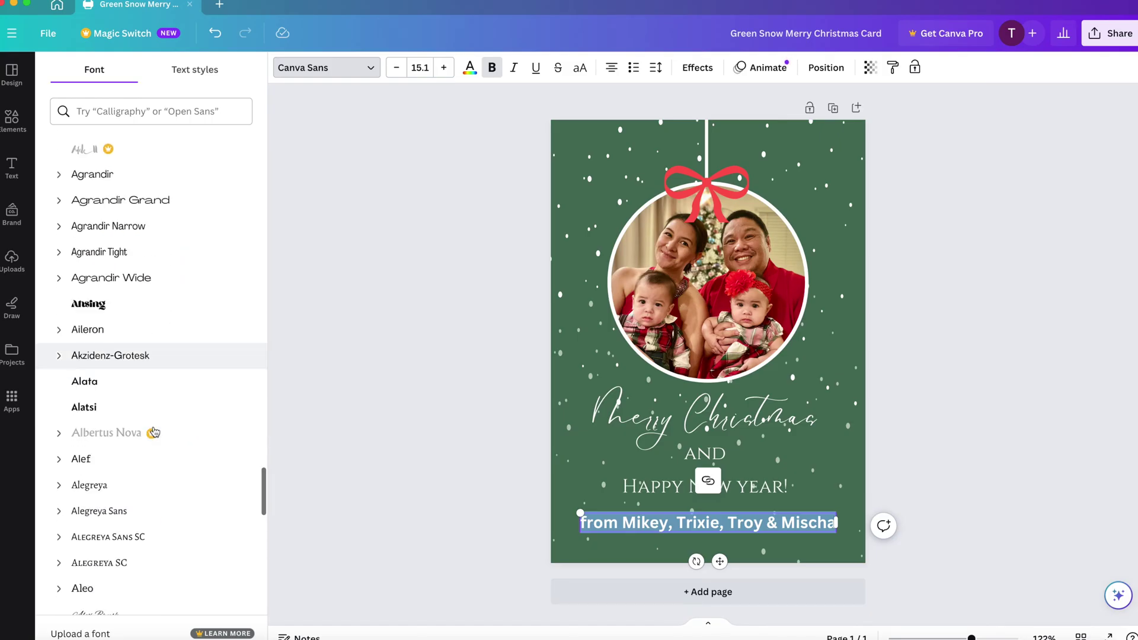
scroll(154, 431, down, 5)
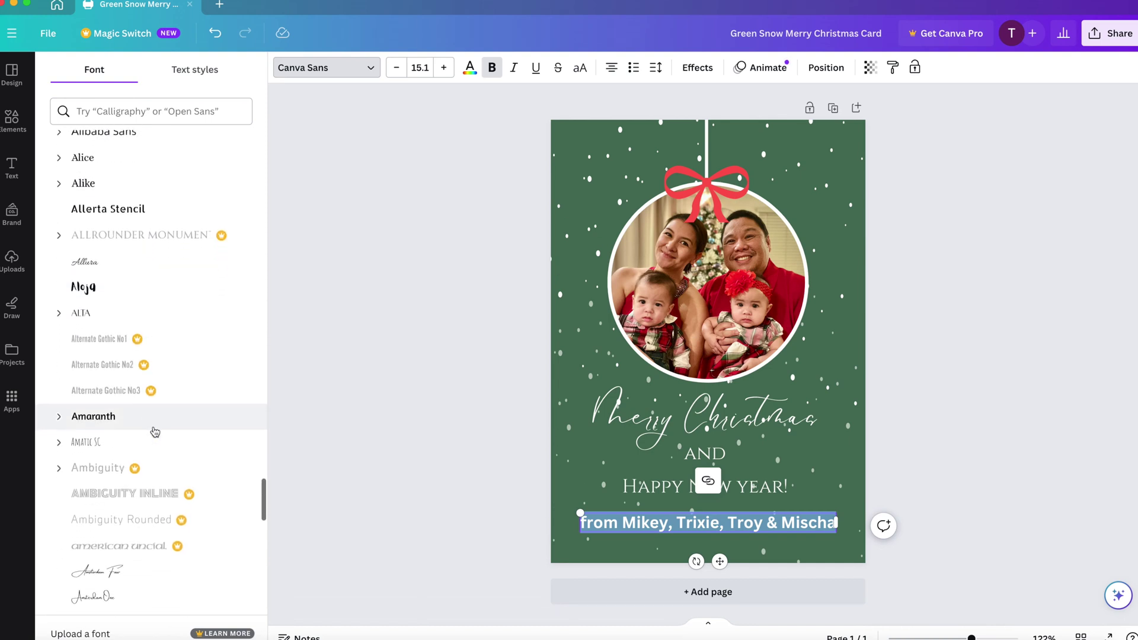
scroll(155, 431, down, 10)
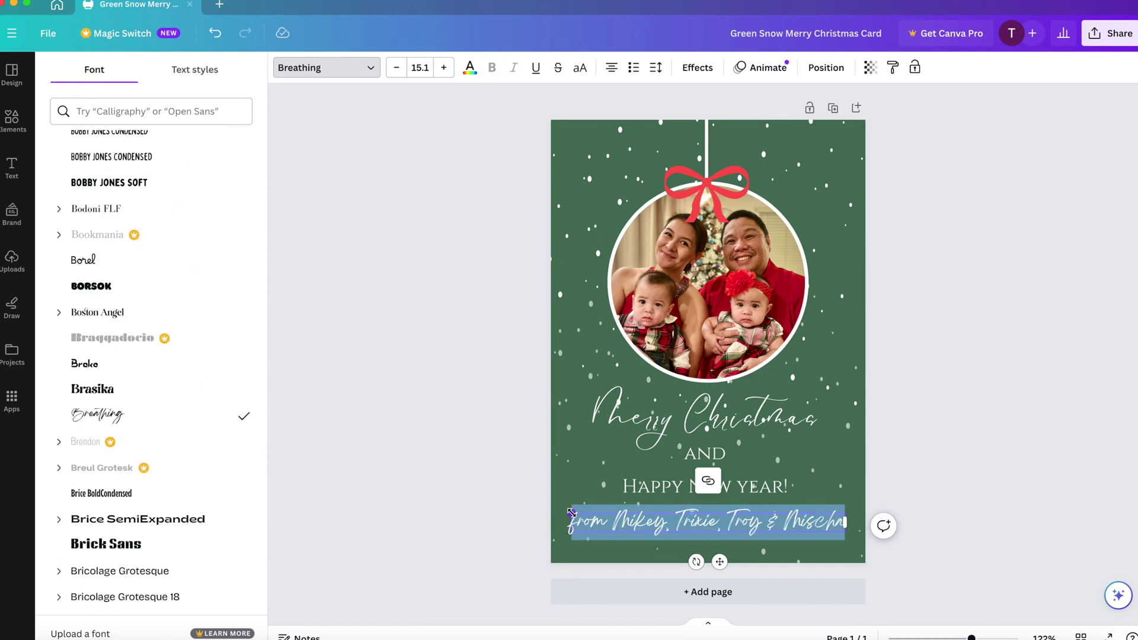
Scale the sign-off line down to font size 10.4 and centre it under the greeting
drag(571, 511, 654, 519)
drag(760, 564, 725, 565)
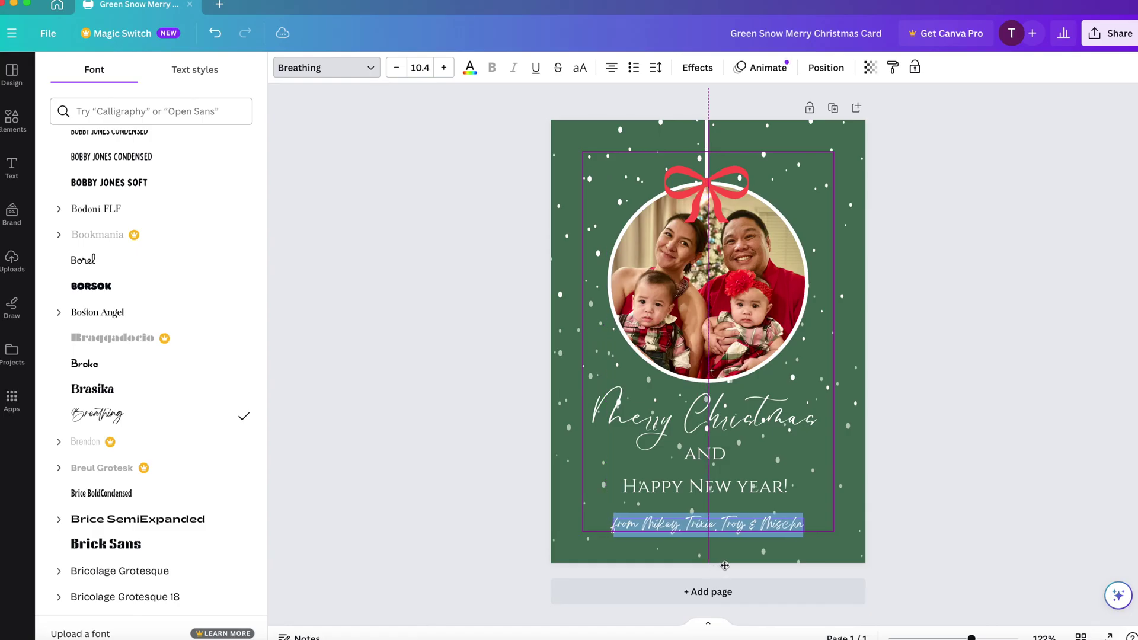
drag(725, 566, 722, 564)
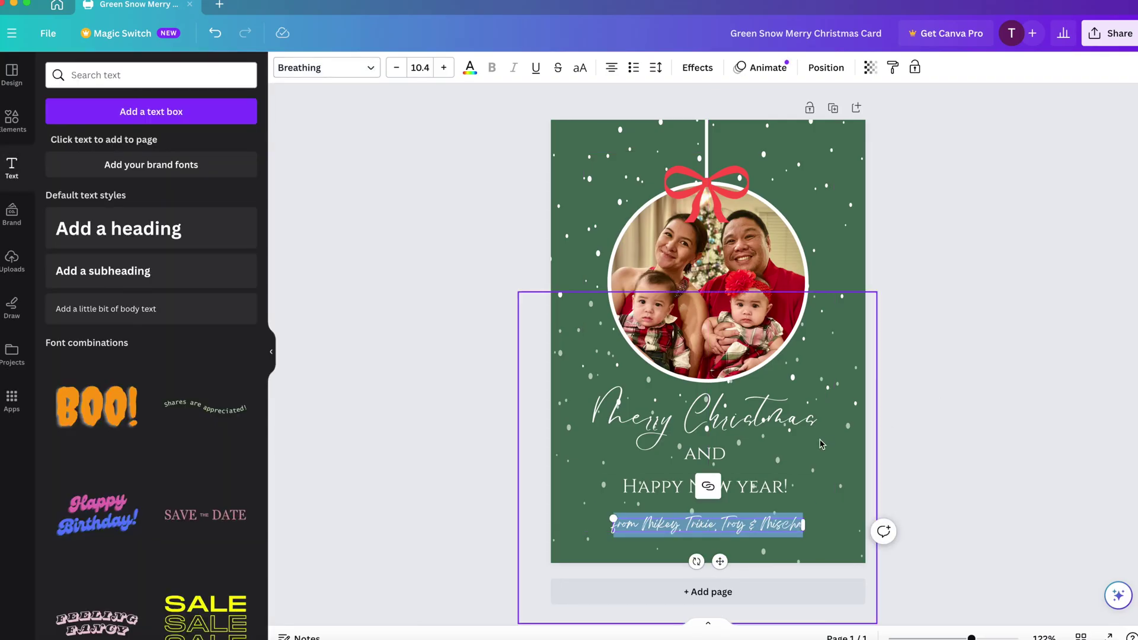
Set the circular family photo's brightness to 10 and its saturation to 5
click(859, 409)
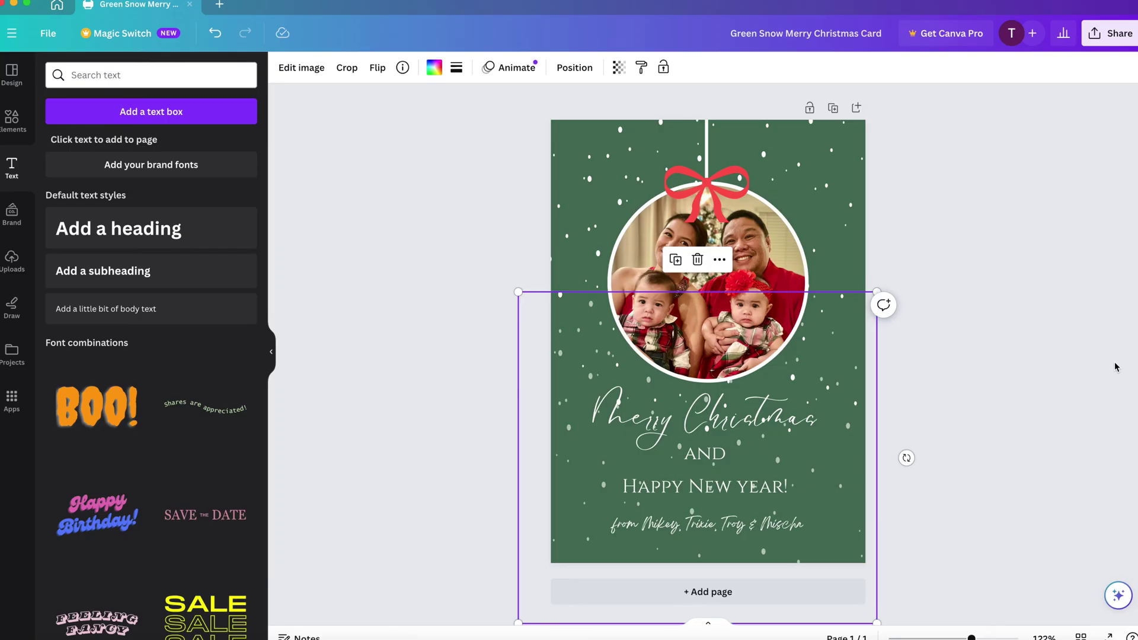
click(728, 322)
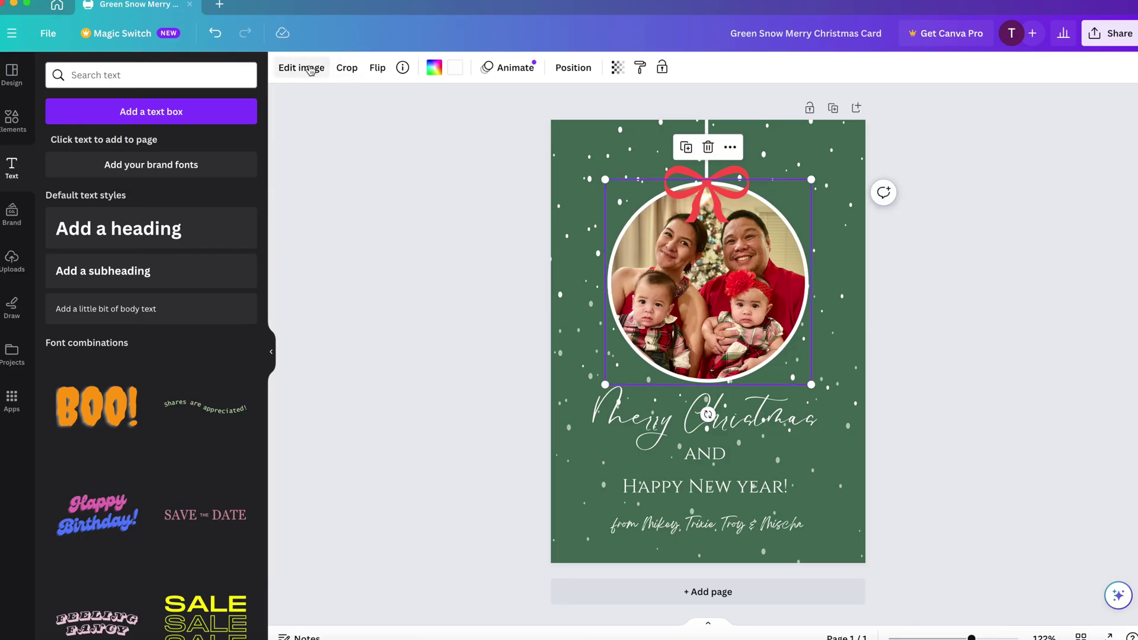
click(309, 68)
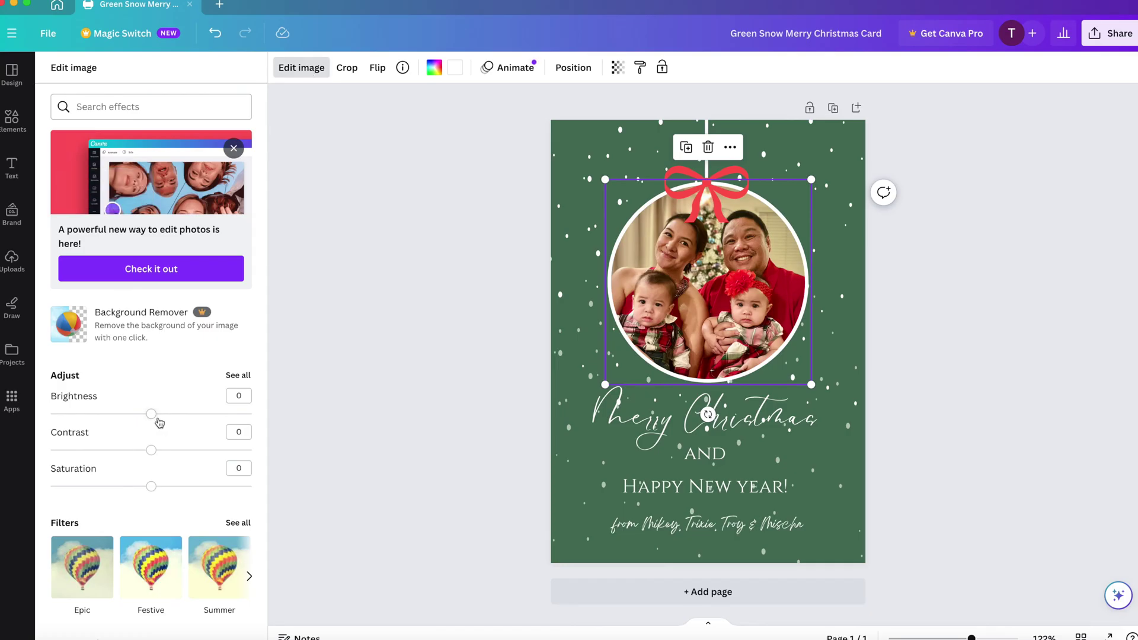
mouse_move(157, 421)
mouse_down()
mouse_move(172, 419)
mouse_move(163, 425)
mouse_up()
drag(152, 488, 157, 494)
Try the Afterglow, Summer, Selfie, Epic, Festive and Solar filters on the family photo
scroll(157, 554, down, 3)
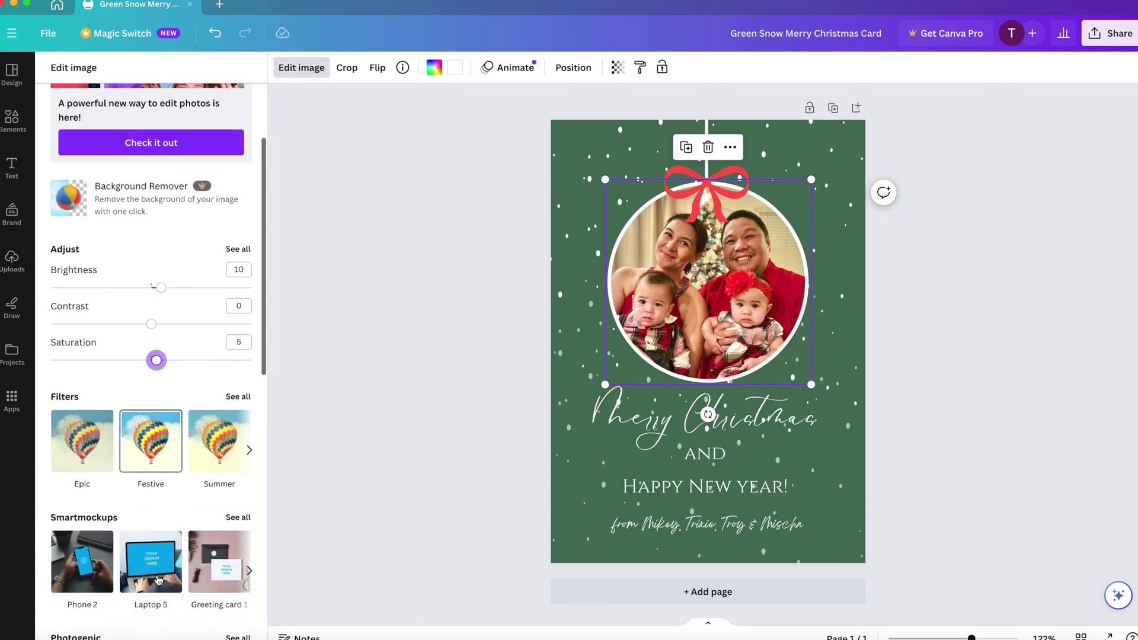
click(235, 397)
click(139, 226)
click(106, 224)
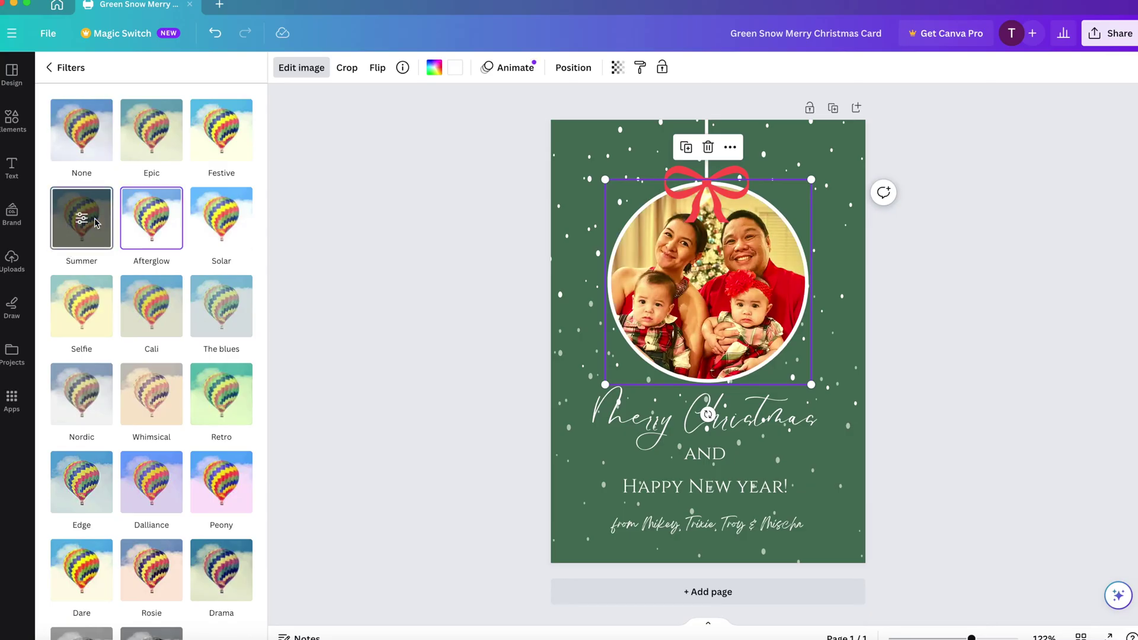
click(102, 284)
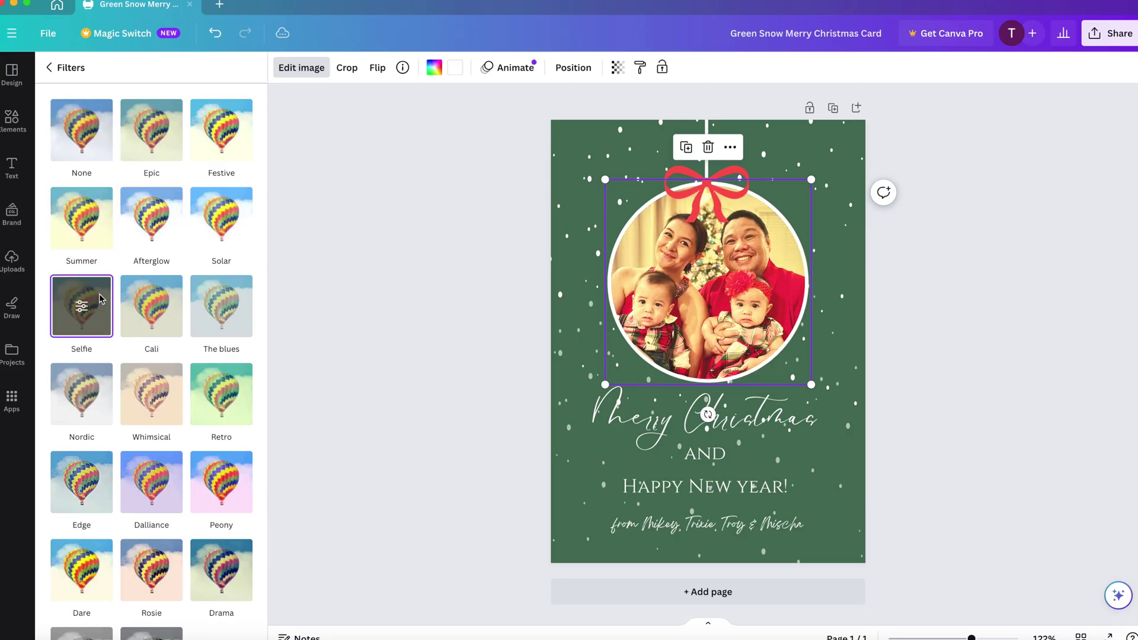
click(153, 135)
click(220, 131)
click(221, 216)
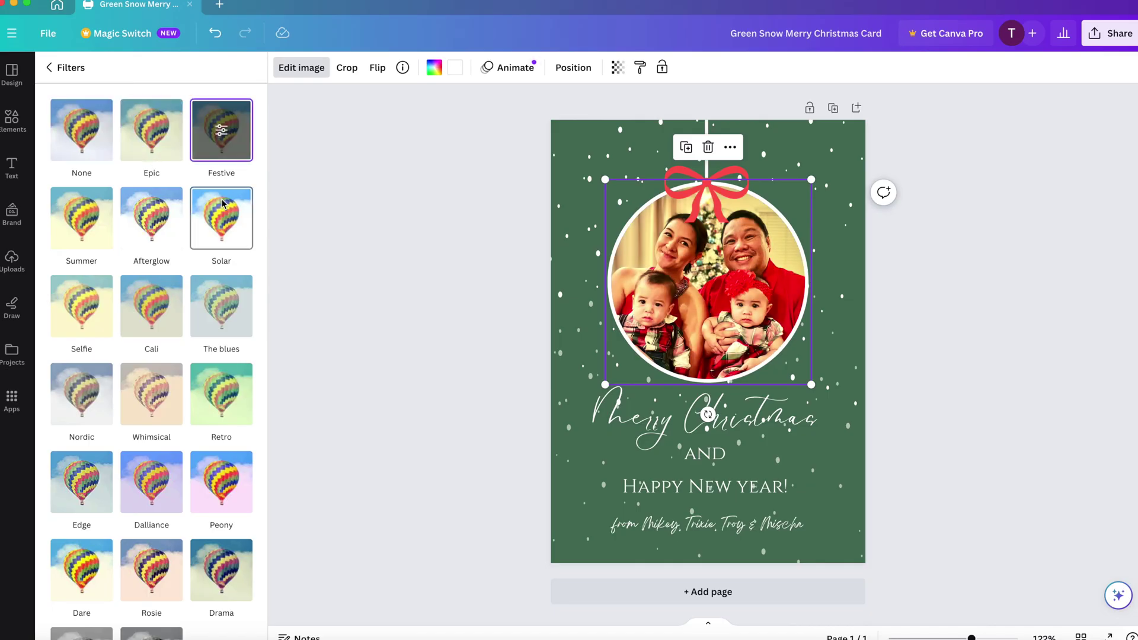
Try the Edge and Greyscale filters on the family photo and reset its filter to None
scroll(148, 385, down, 2)
click(81, 410)
click(77, 587)
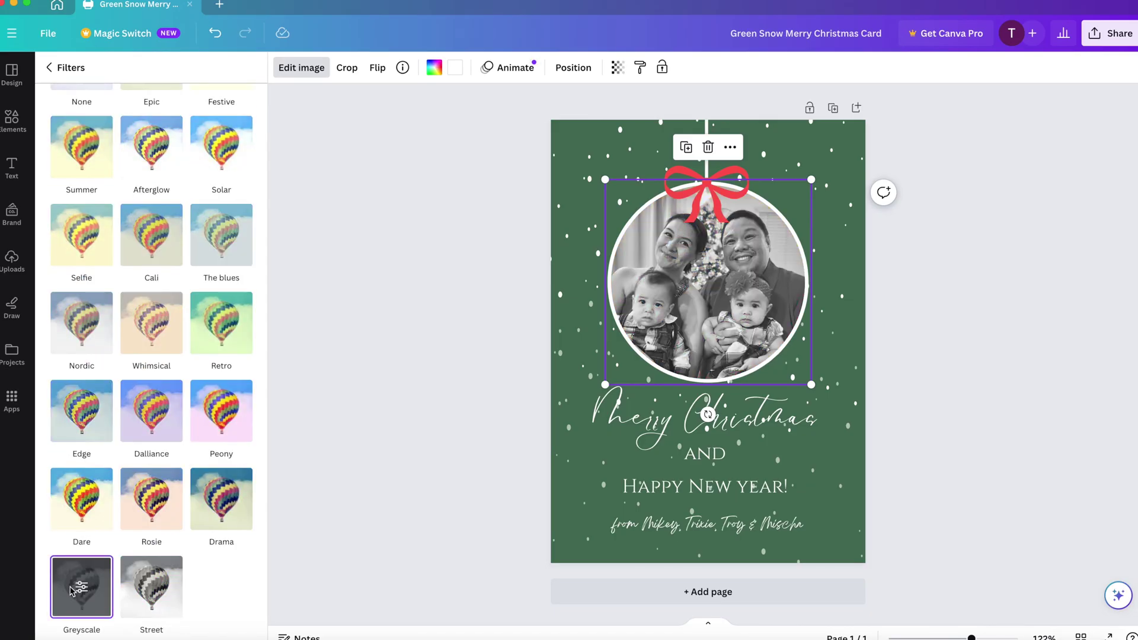
scroll(134, 474, up, 2)
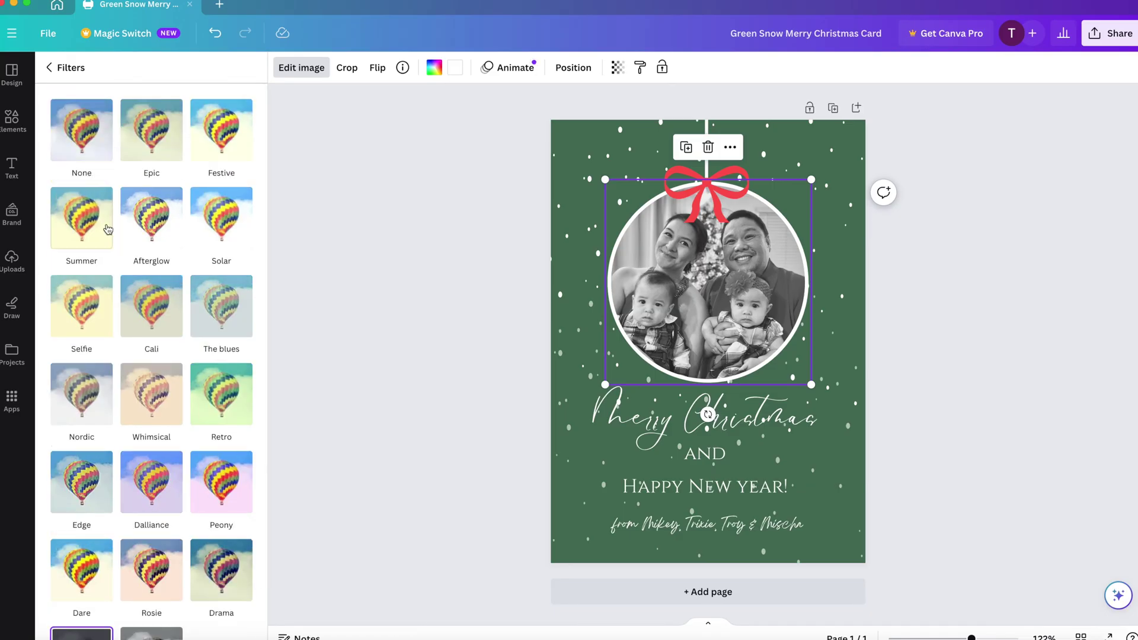
click(74, 147)
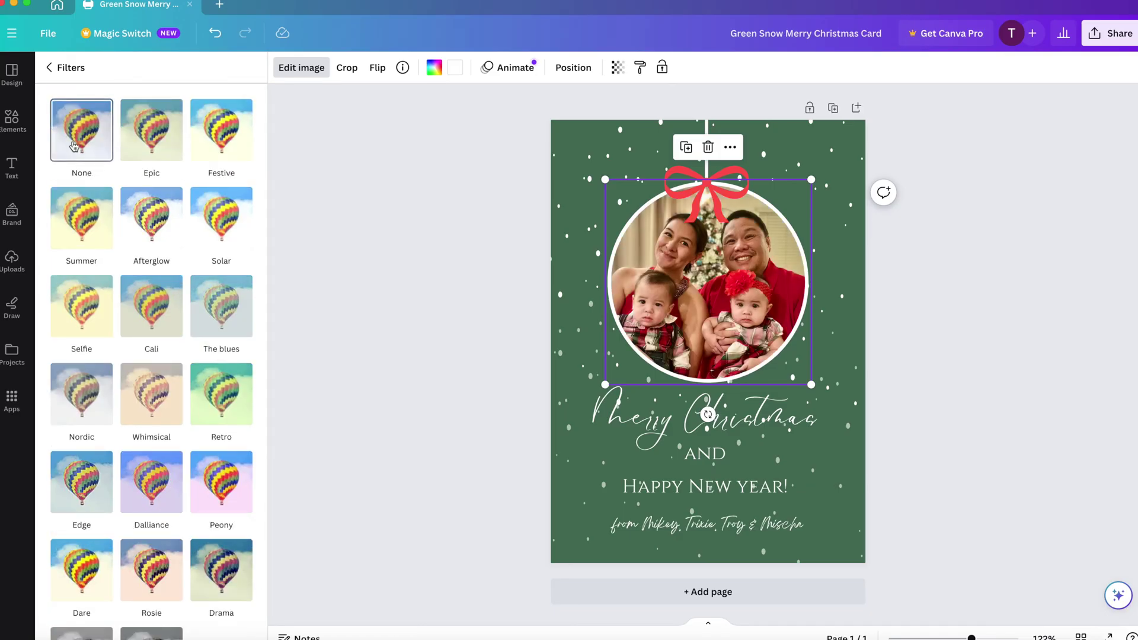
click(397, 196)
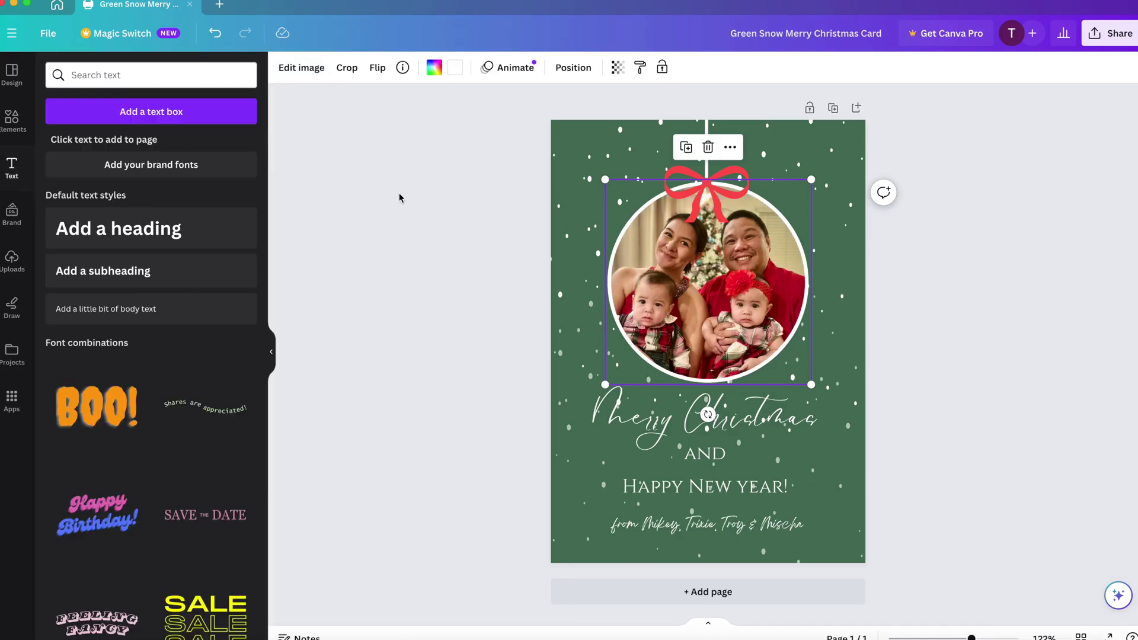
Download the finished card with PNG as the file type
click(43, 37)
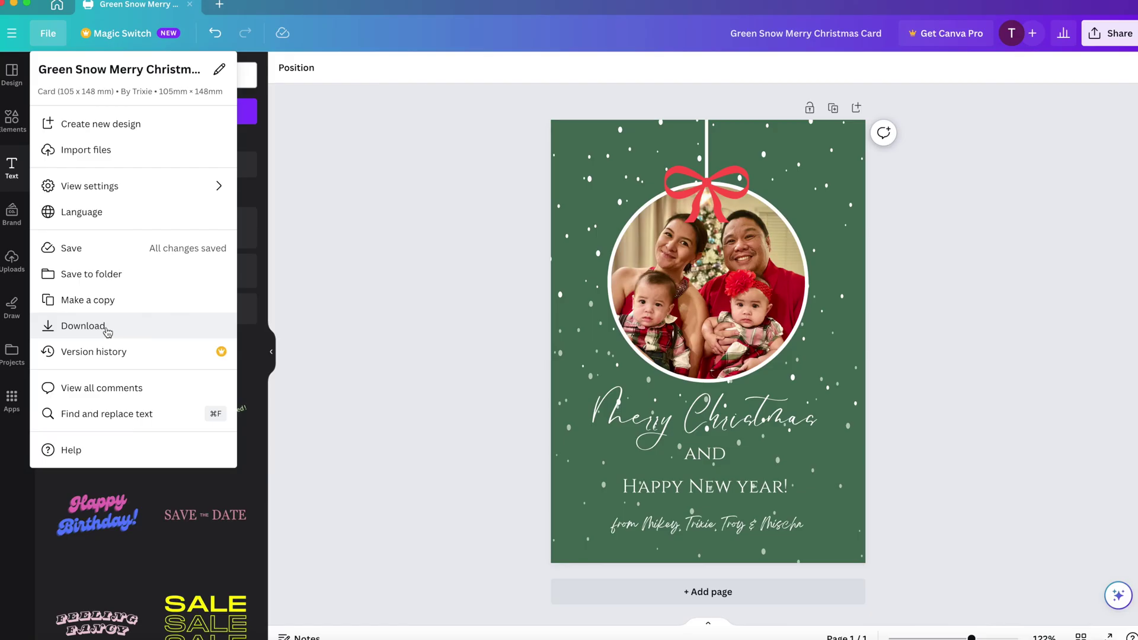
click(107, 331)
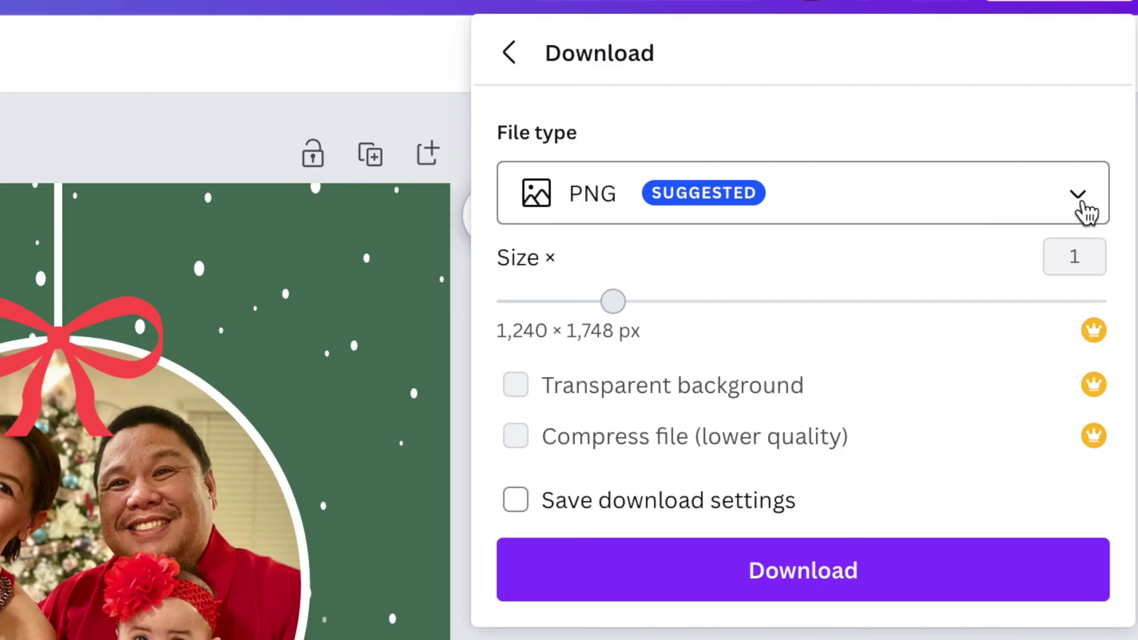
click(1086, 212)
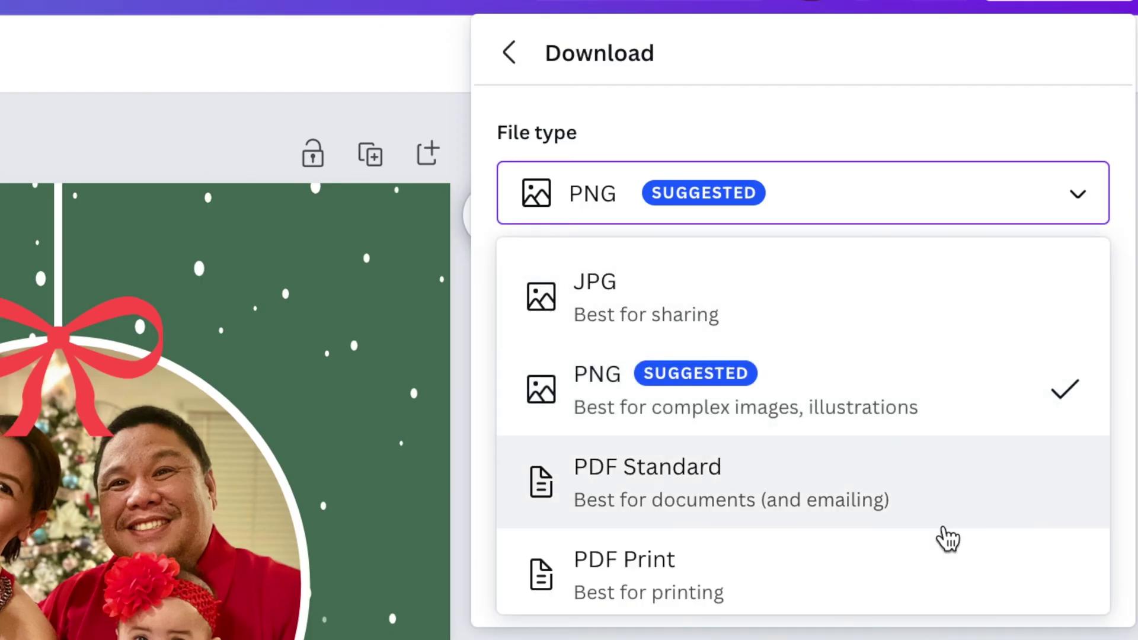
scroll(942, 545, down, 1)
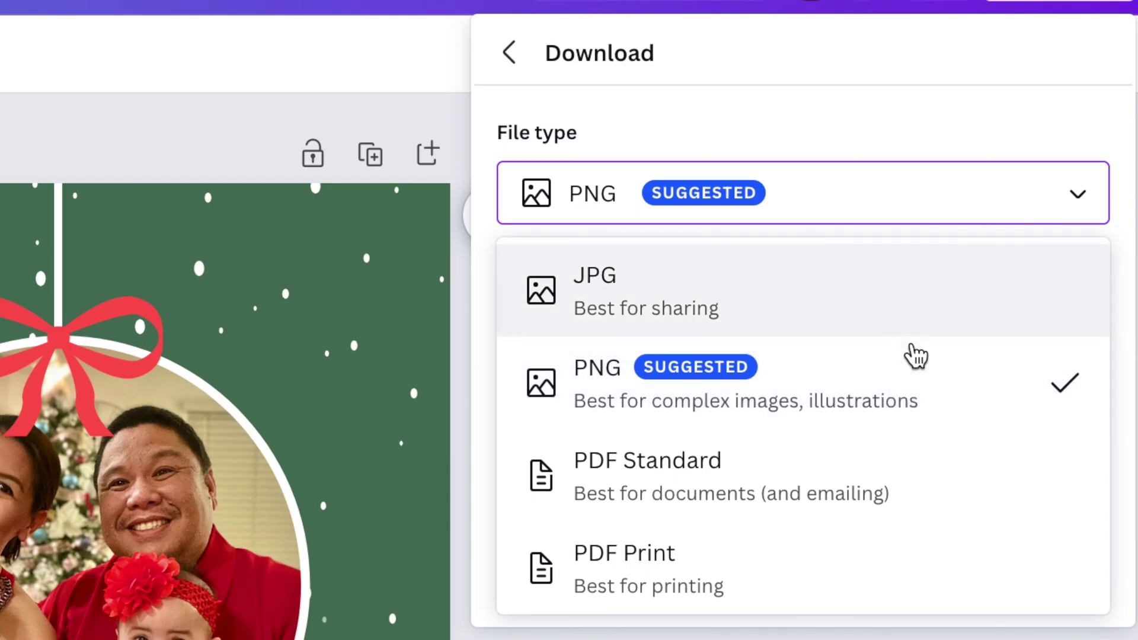
click(919, 394)
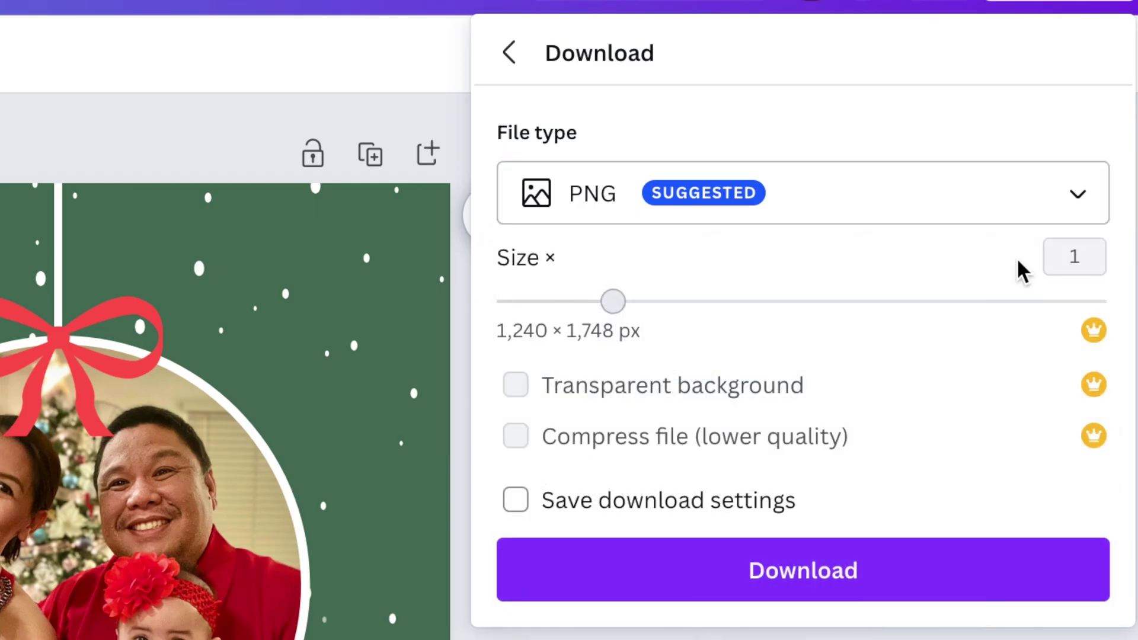
click(1078, 198)
click(1079, 198)
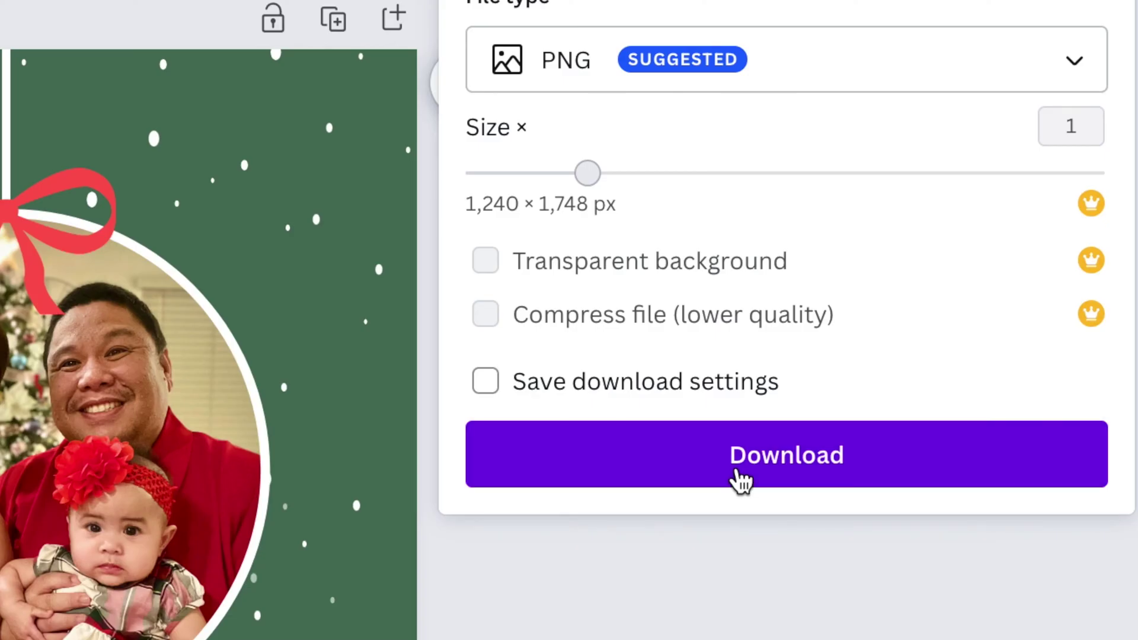
click(741, 478)
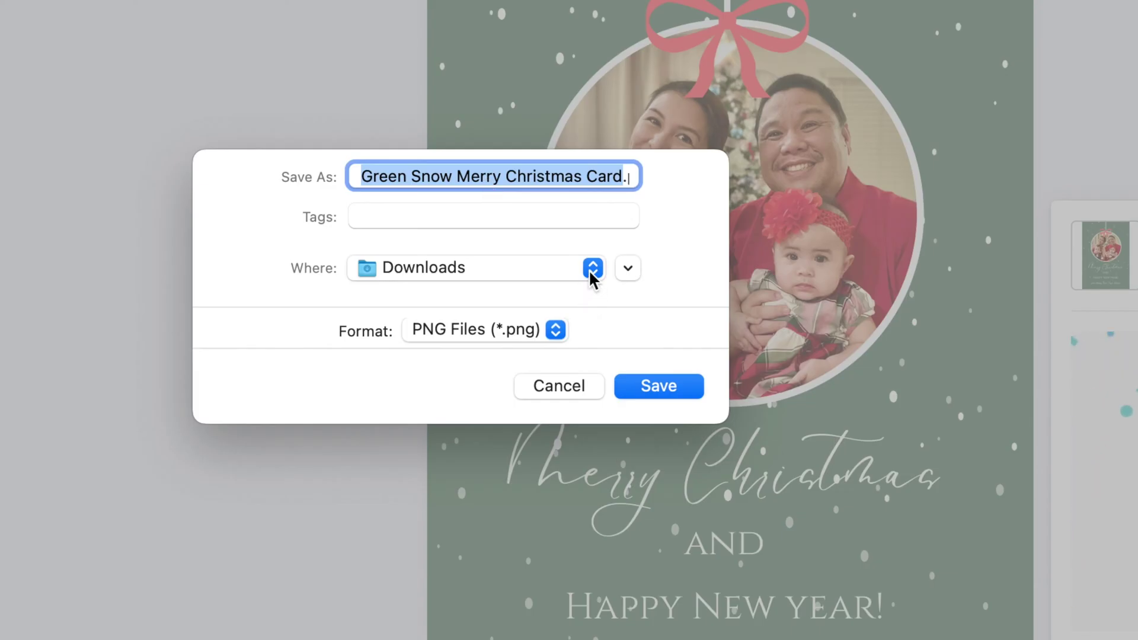
Save the downloaded image to the Desktop under the file name Family Christmas Card
click(590, 269)
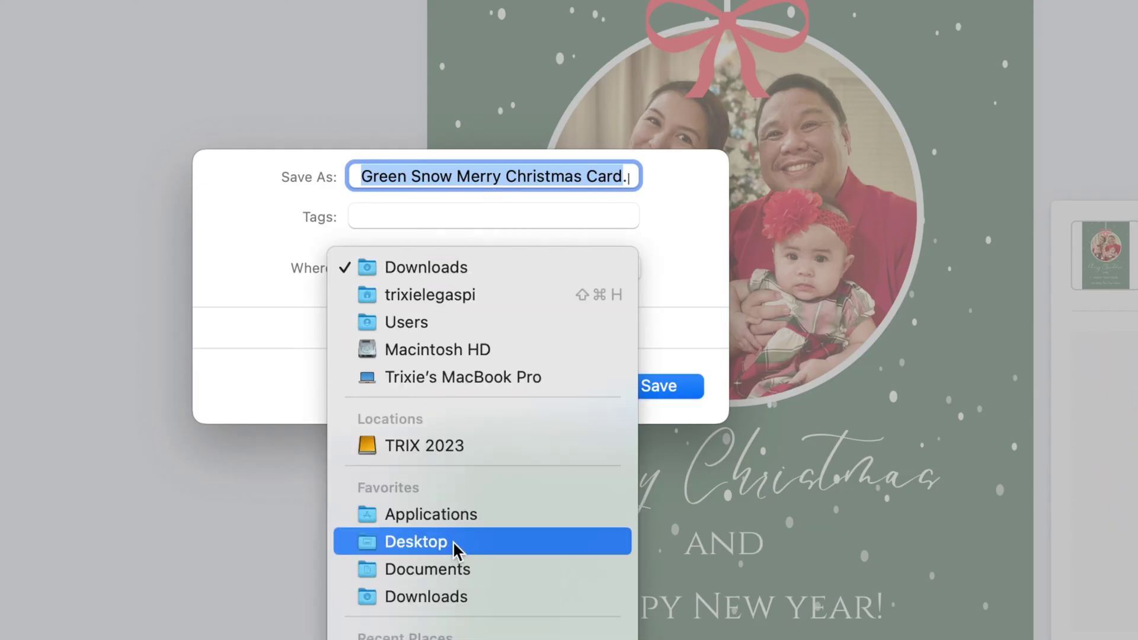
click(453, 542)
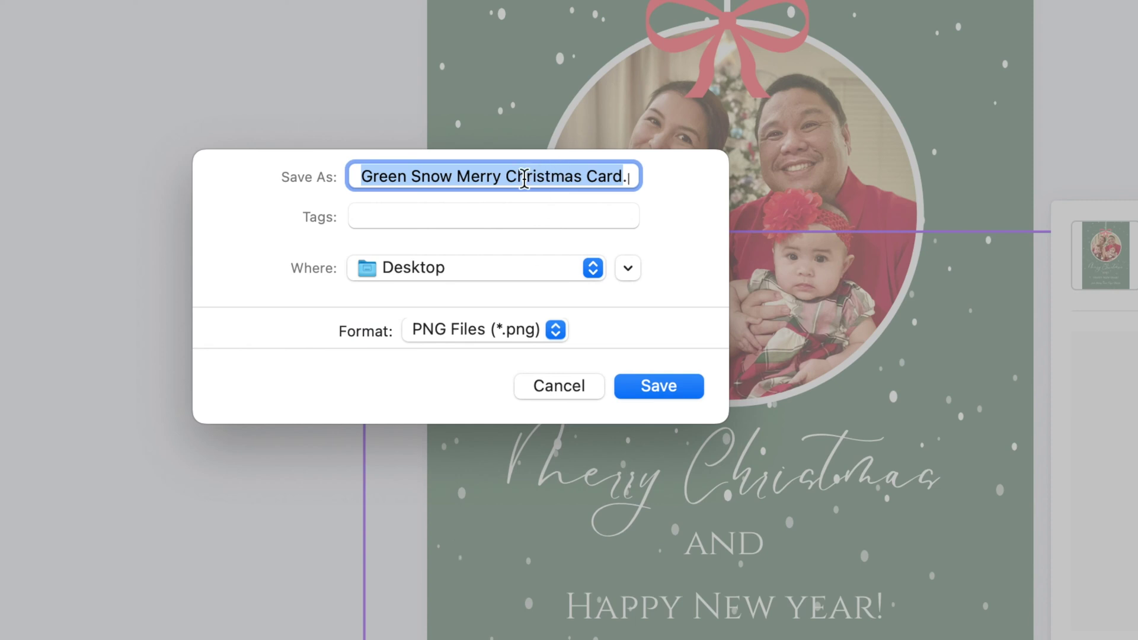
text(Family Christmas Card)
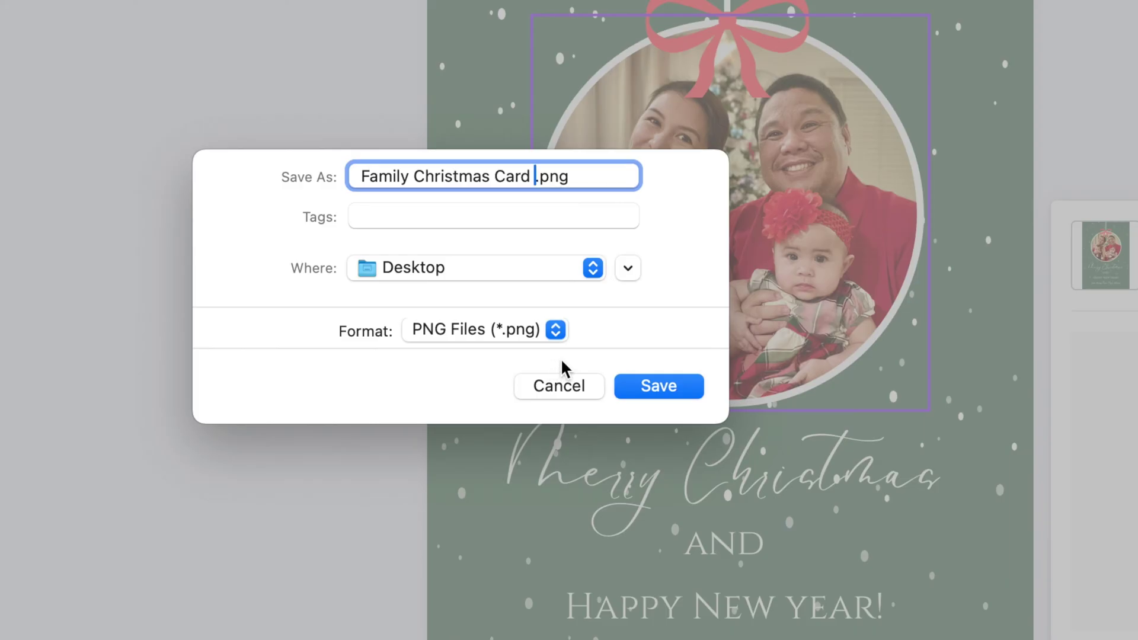
click(657, 393)
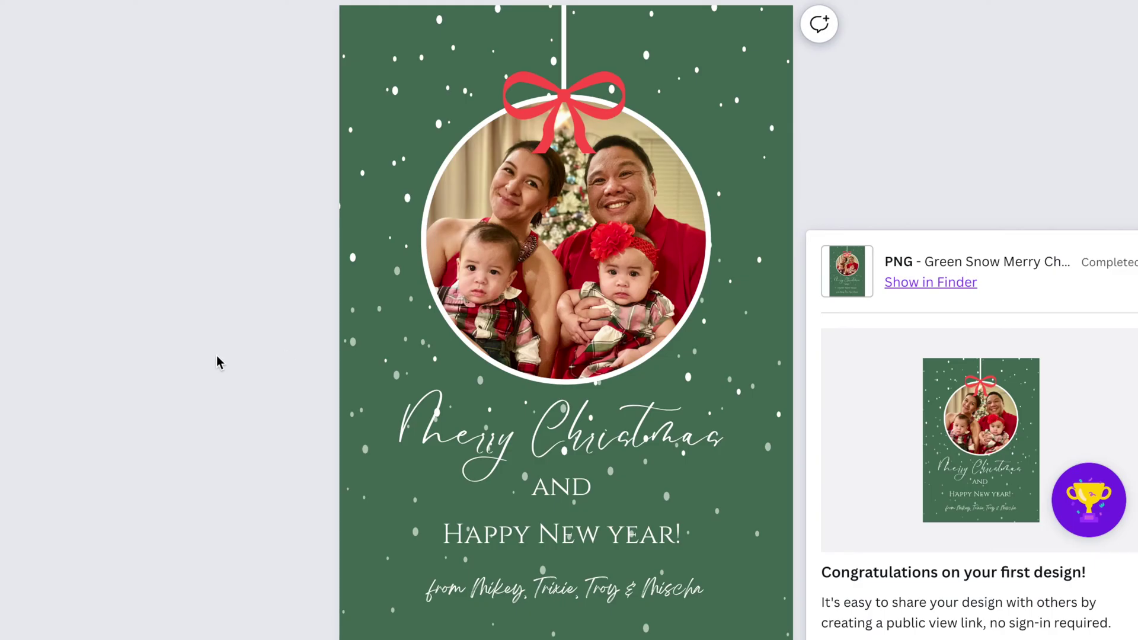
click(218, 362)
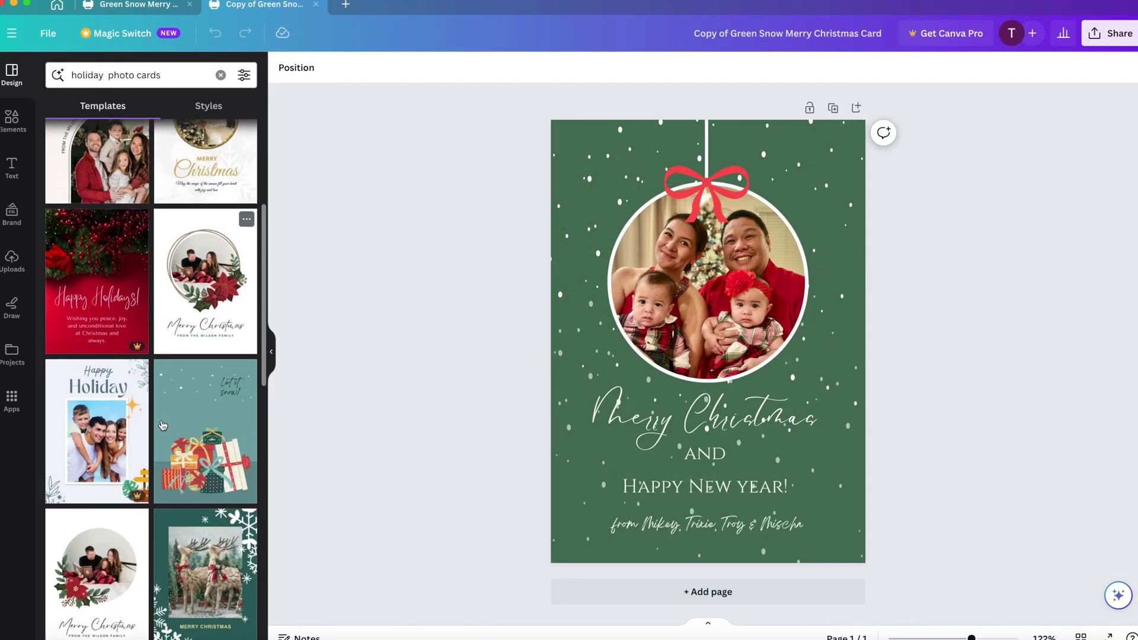
Try the Aesthetic Christmas Card with Photo template and a similar Simple Minimalist photo Christmas template on the copied card
scroll(163, 426, down, 5)
scroll(163, 426, down, 5)
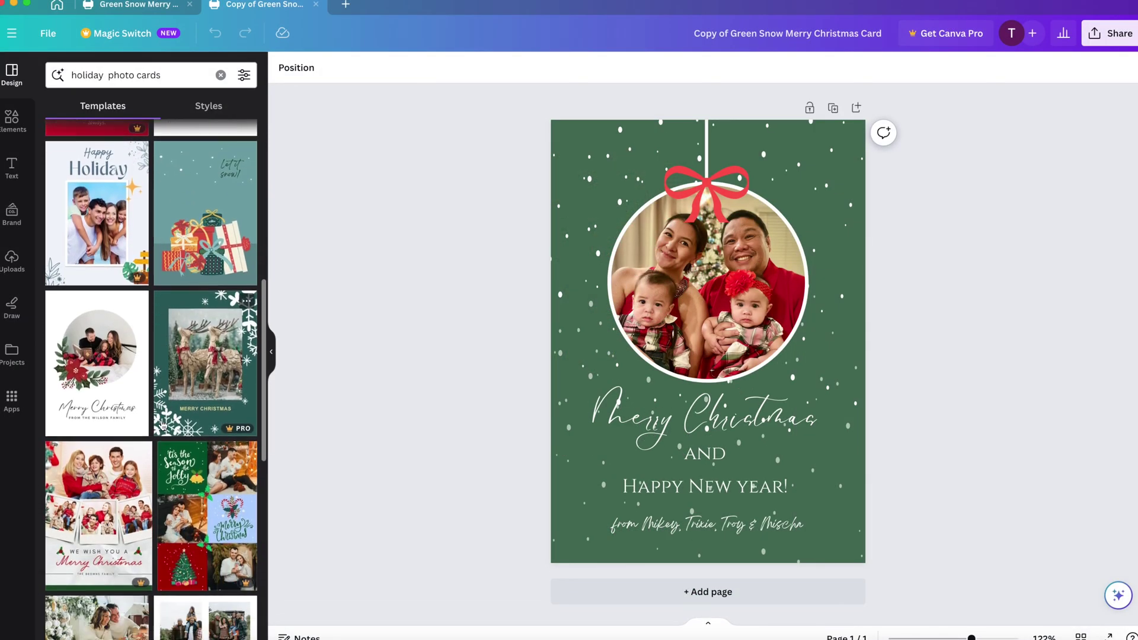
scroll(163, 426, down, 10)
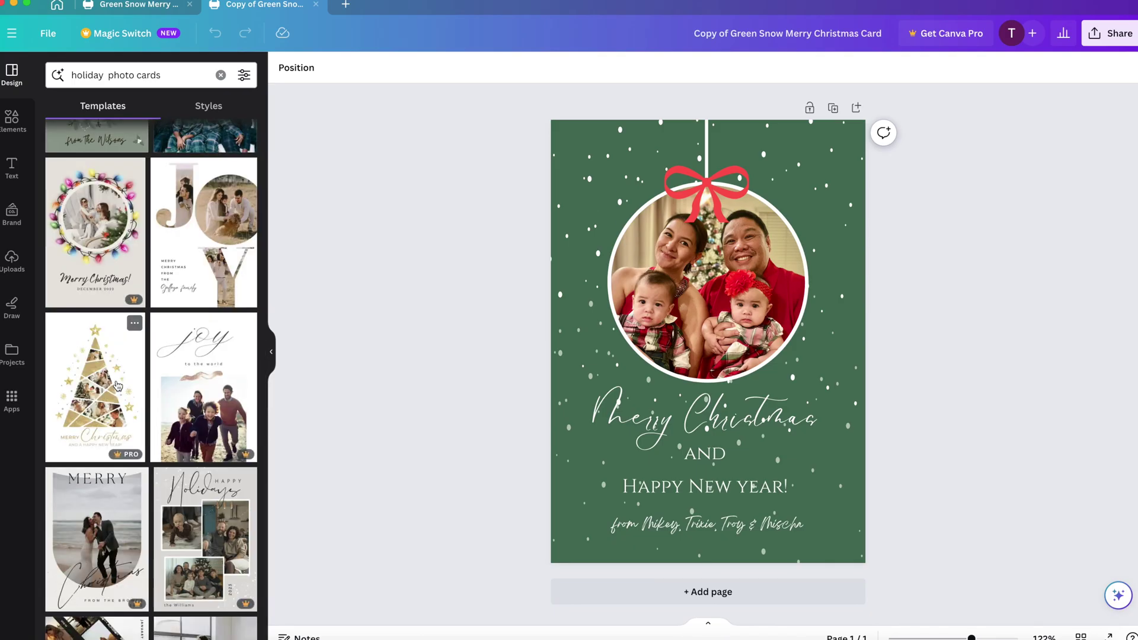
scroll(118, 386, down, 3)
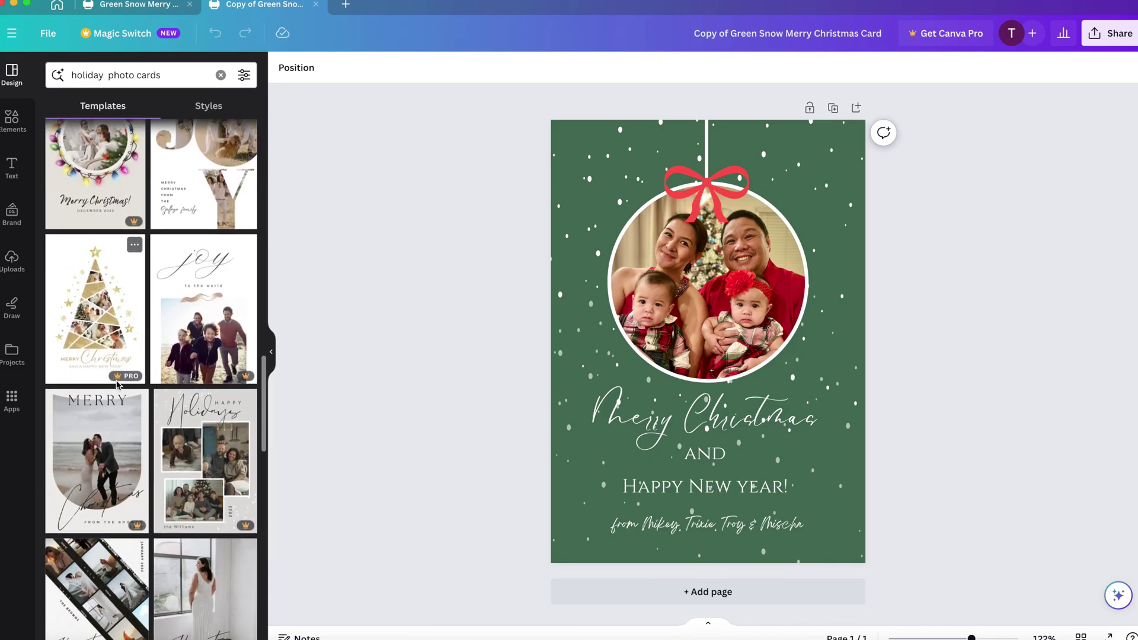
click(116, 384)
click(92, 379)
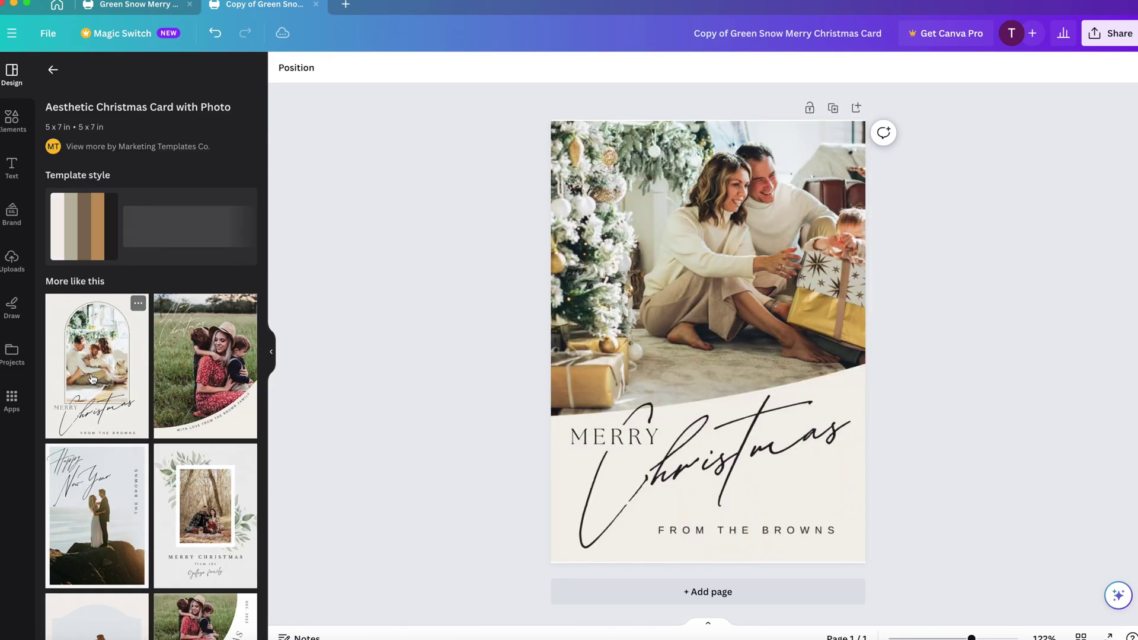
click(180, 394)
Try the White Simple Calligraphy Photo Collage Christmas Card and the red Holiday Photo Card templates on the copied card
scroll(179, 394, down, 10)
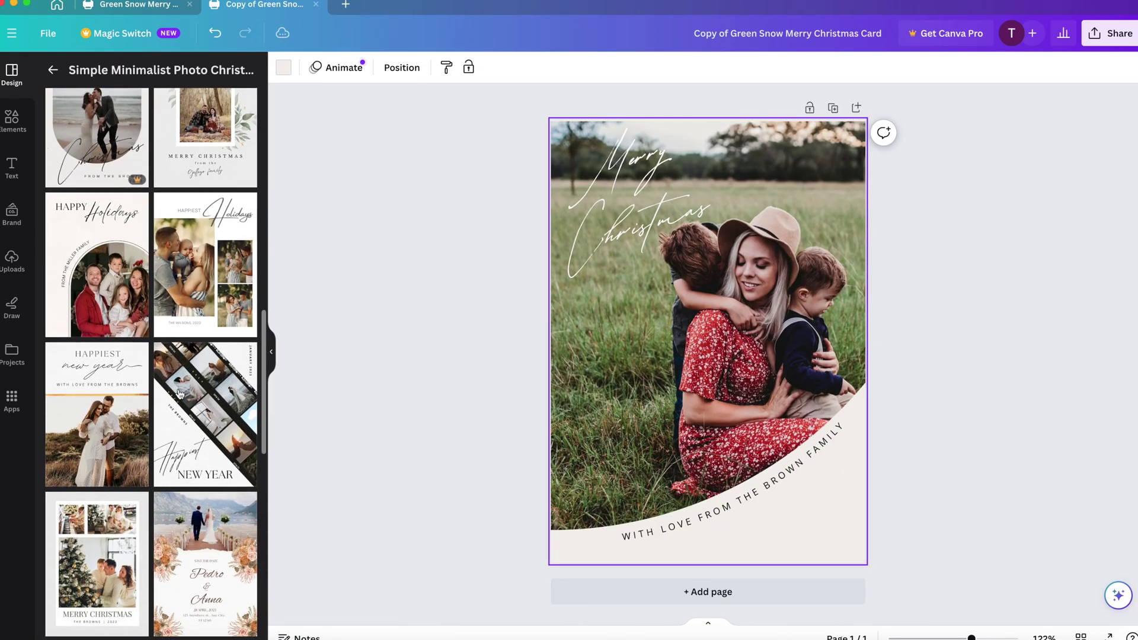
click(53, 69)
click(107, 216)
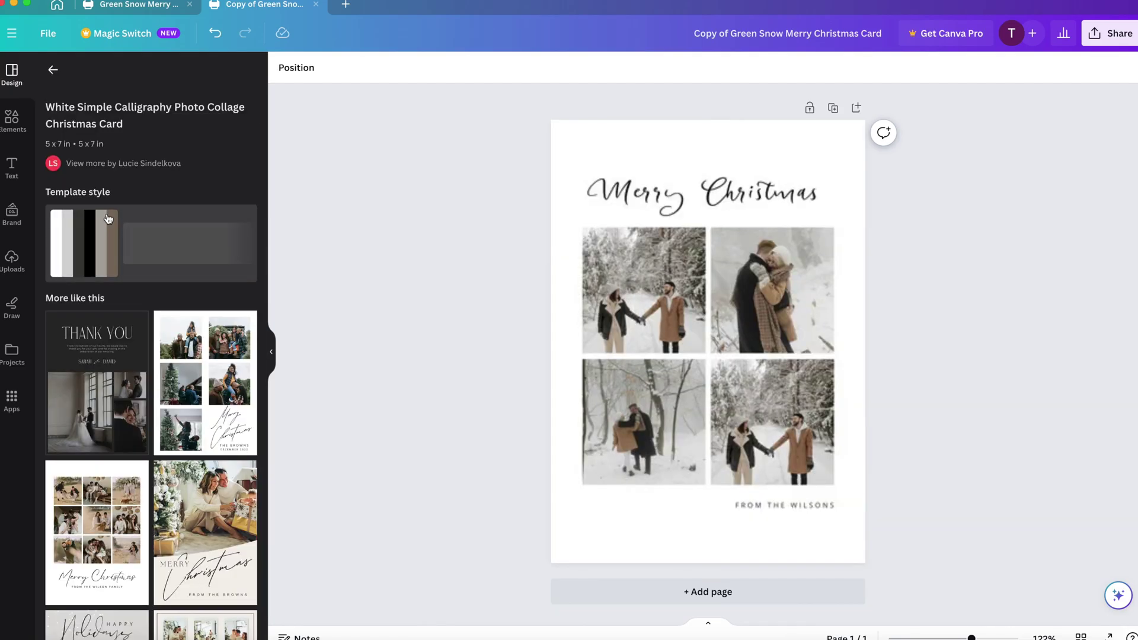
click(53, 70)
scroll(104, 409, down, 5)
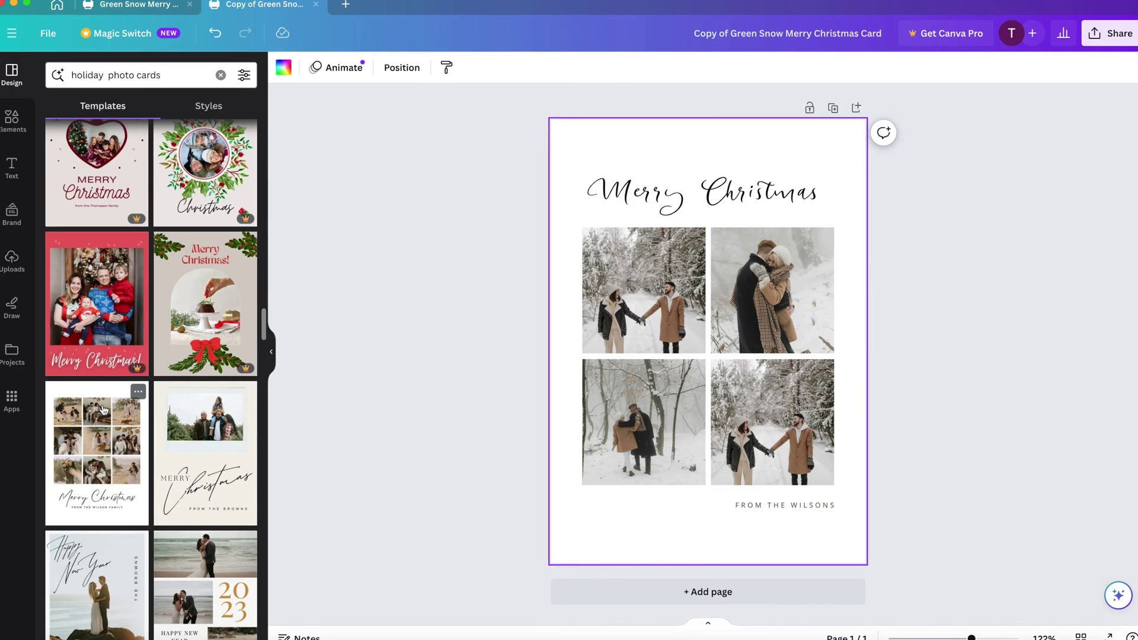
click(89, 286)
Apply the Blue Modern Christmas Family Photo Card template to the copied card and change its year to 2023
scroll(100, 332, down, 10)
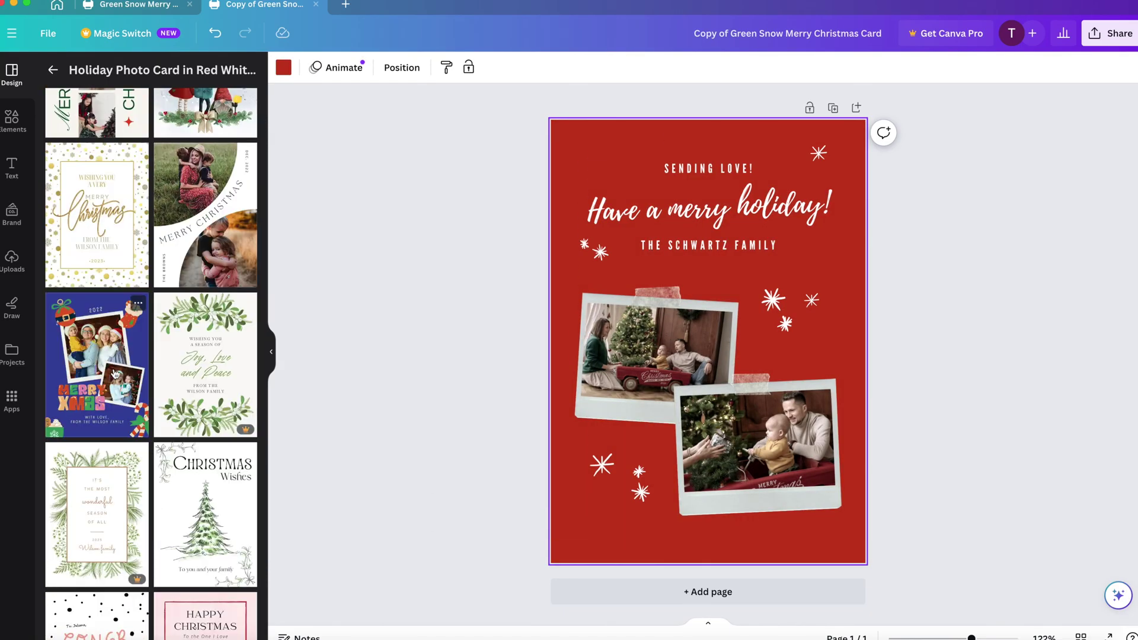
click(116, 374)
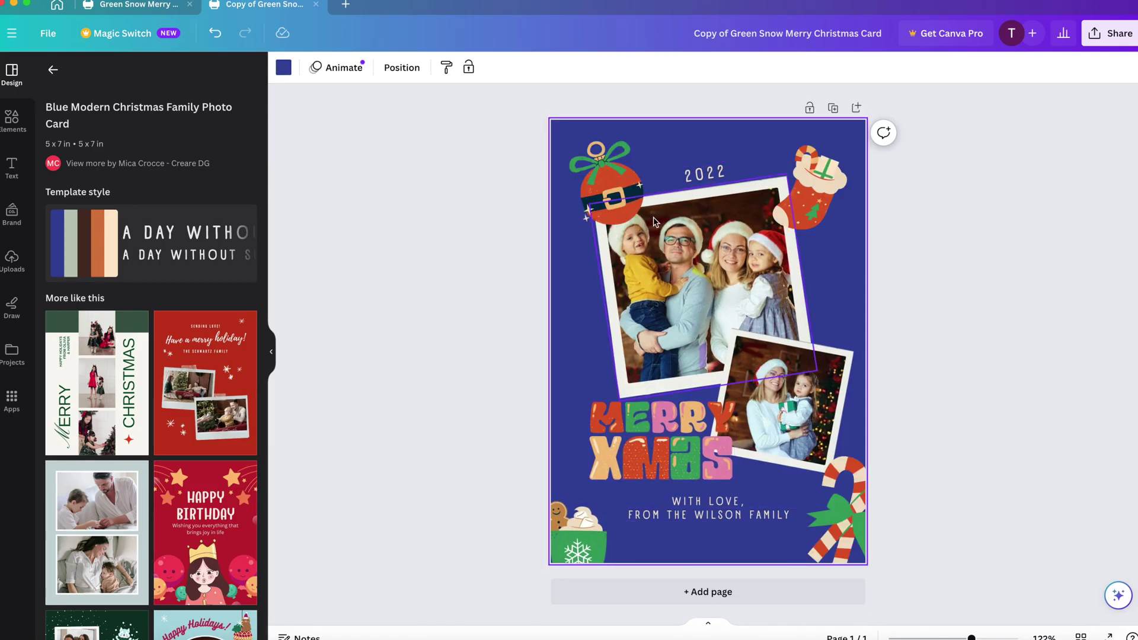
double_click(721, 174)
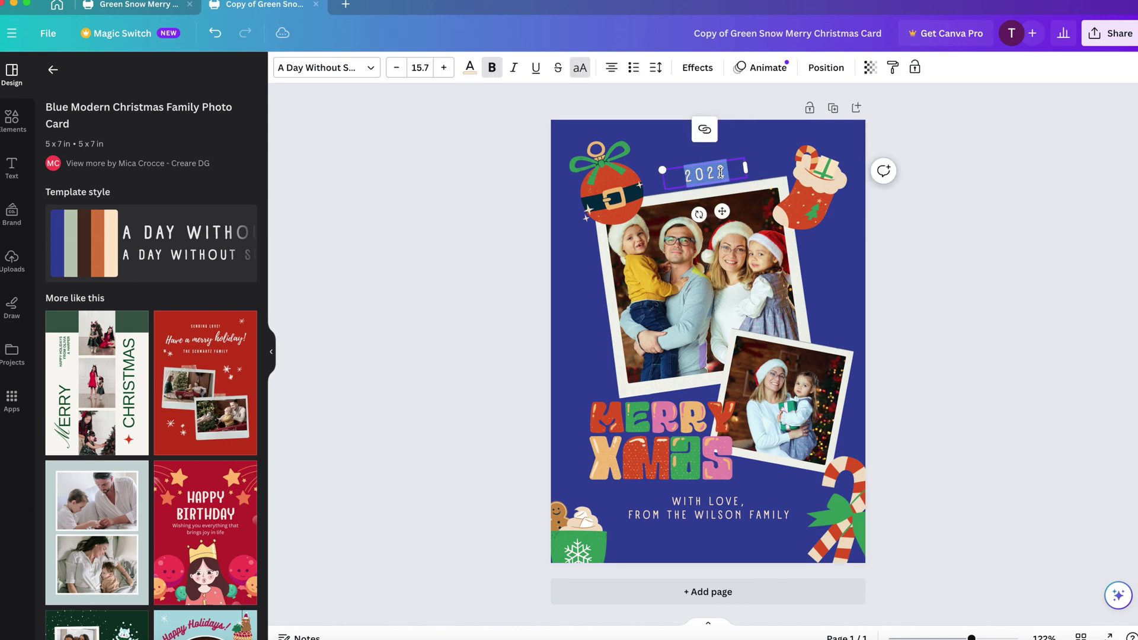
text(2023)
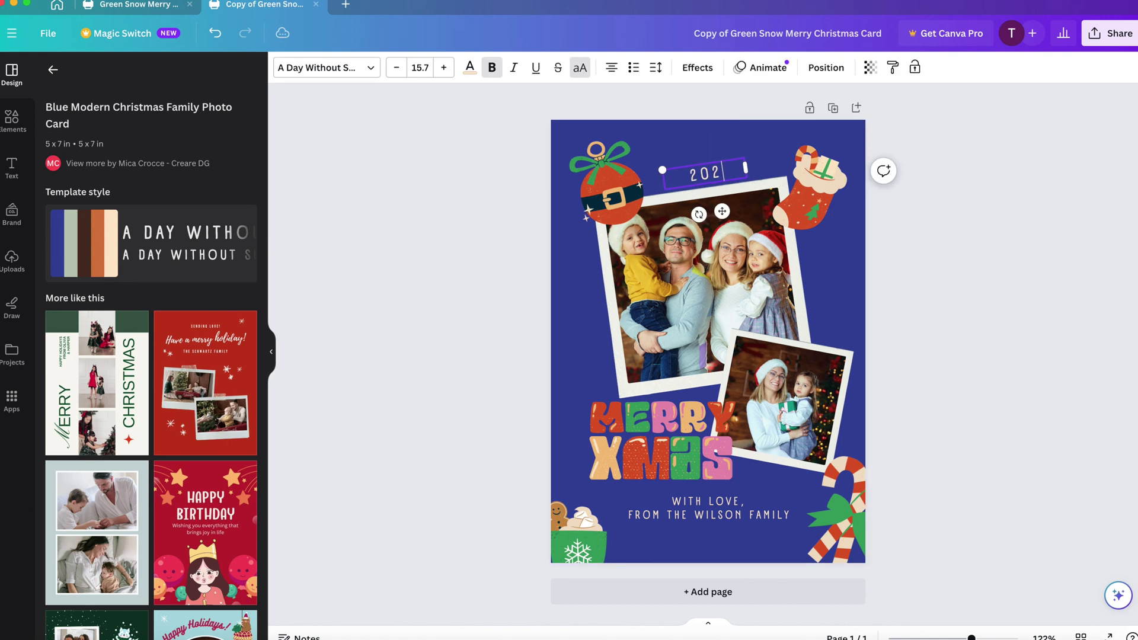
click(714, 291)
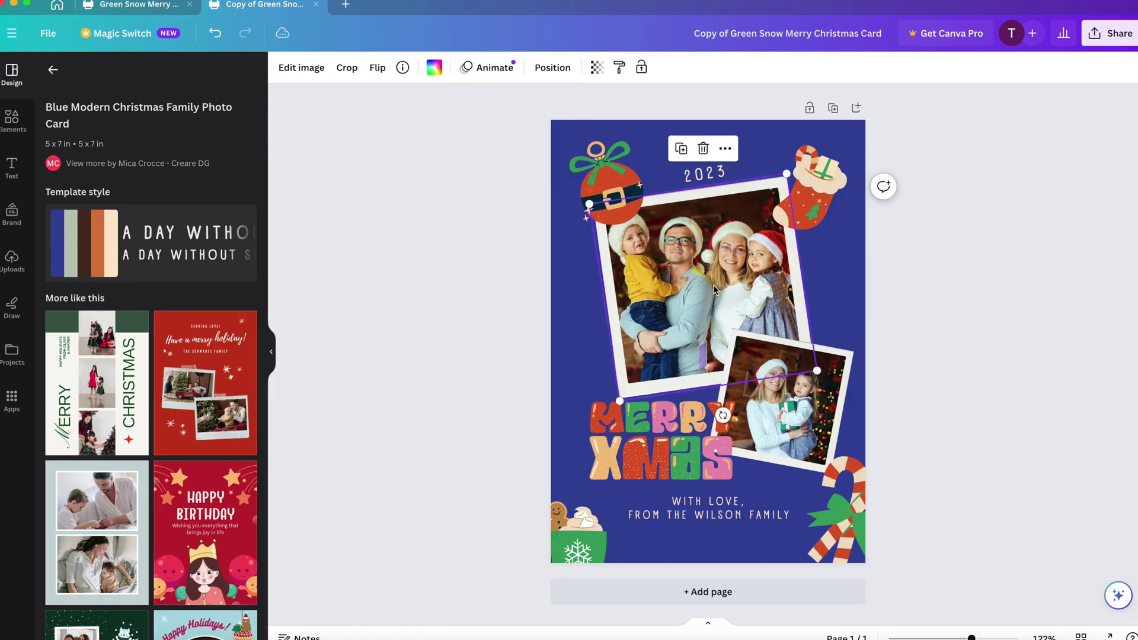
Replace the two sample photos on the blue card with the uploaded family portrait and the photo of the two babies
click(770, 403)
double_click(689, 519)
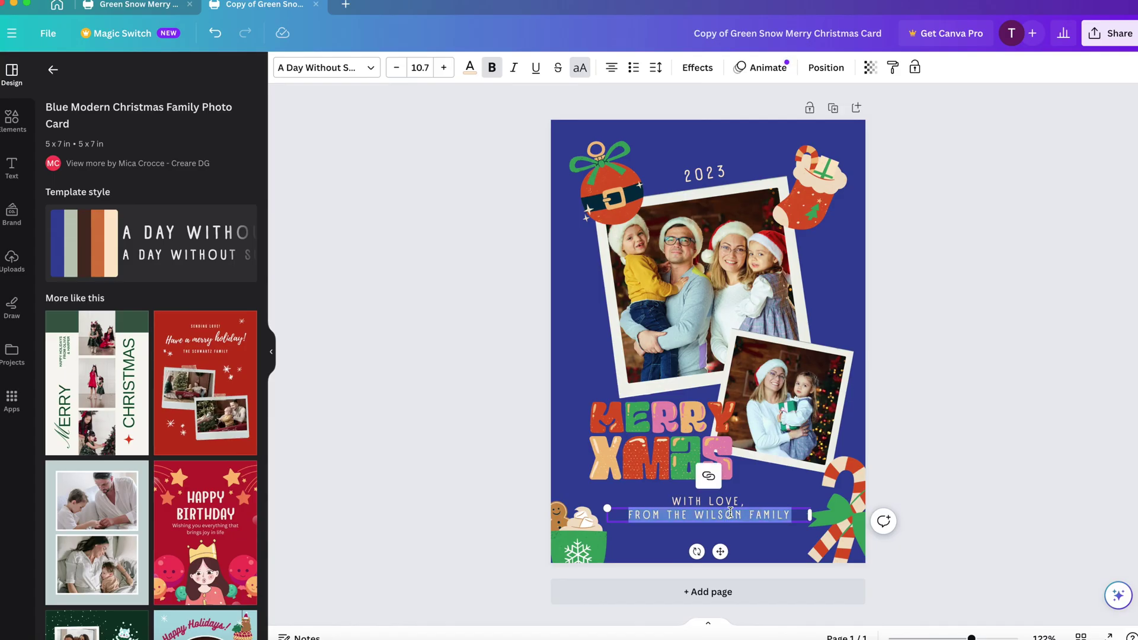
click(563, 457)
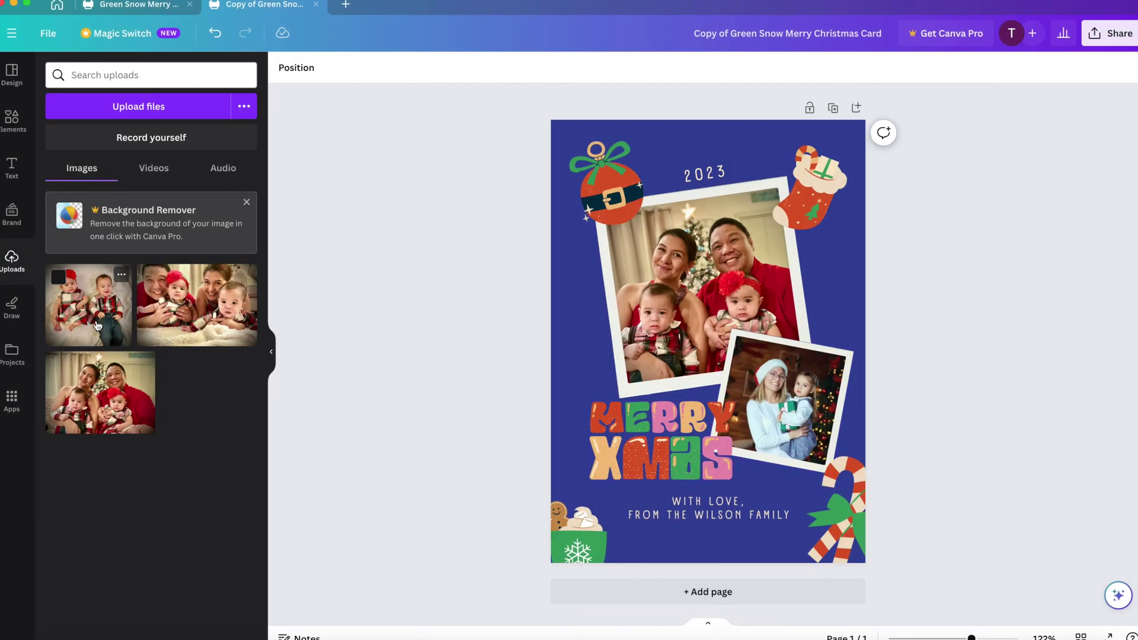
drag(97, 325, 784, 417)
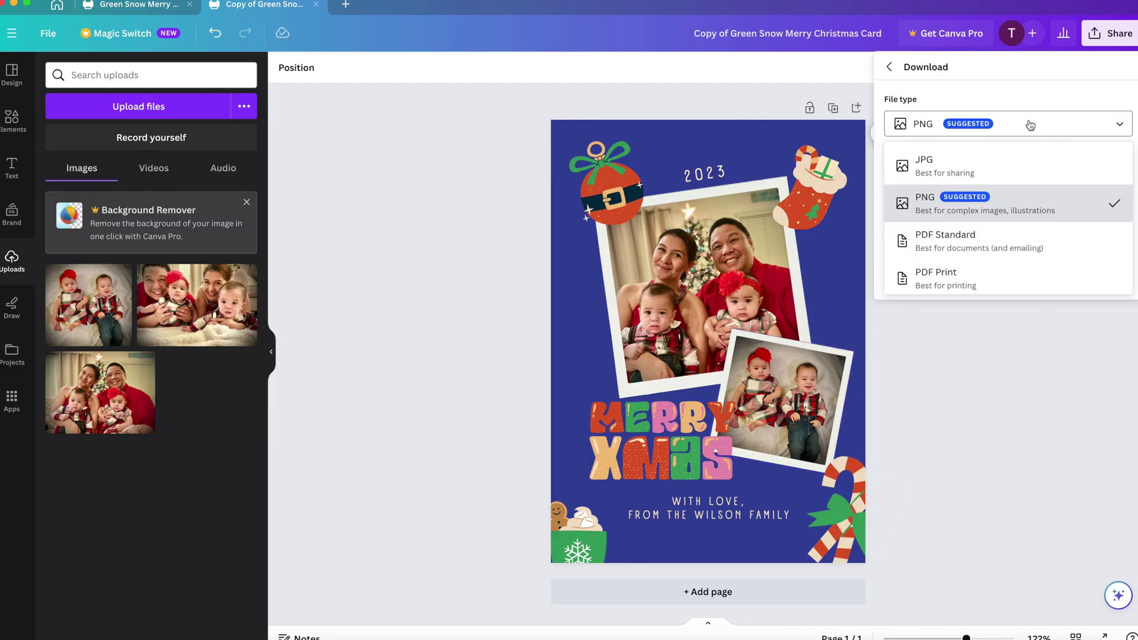
Set the card's download file type to PDF Print
click(1028, 122)
click(1010, 274)
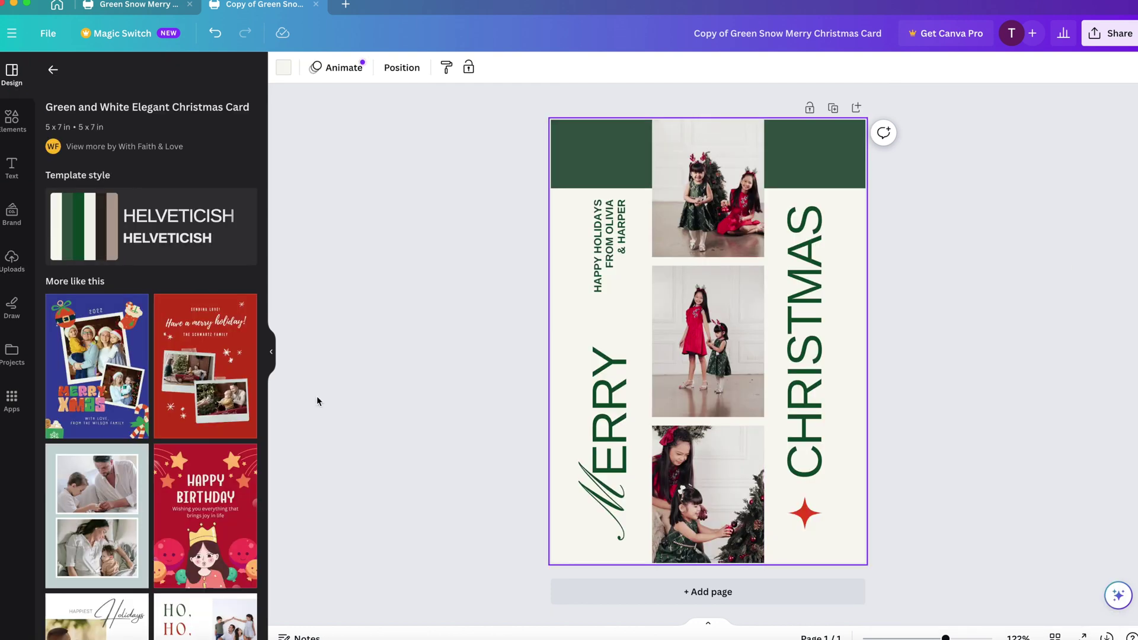
Try the Beige Green Red Collage Merry Christmas Holiday Card and the dark green Holidays photo card templates on the copied card
scroll(174, 385, down, 6)
click(174, 398)
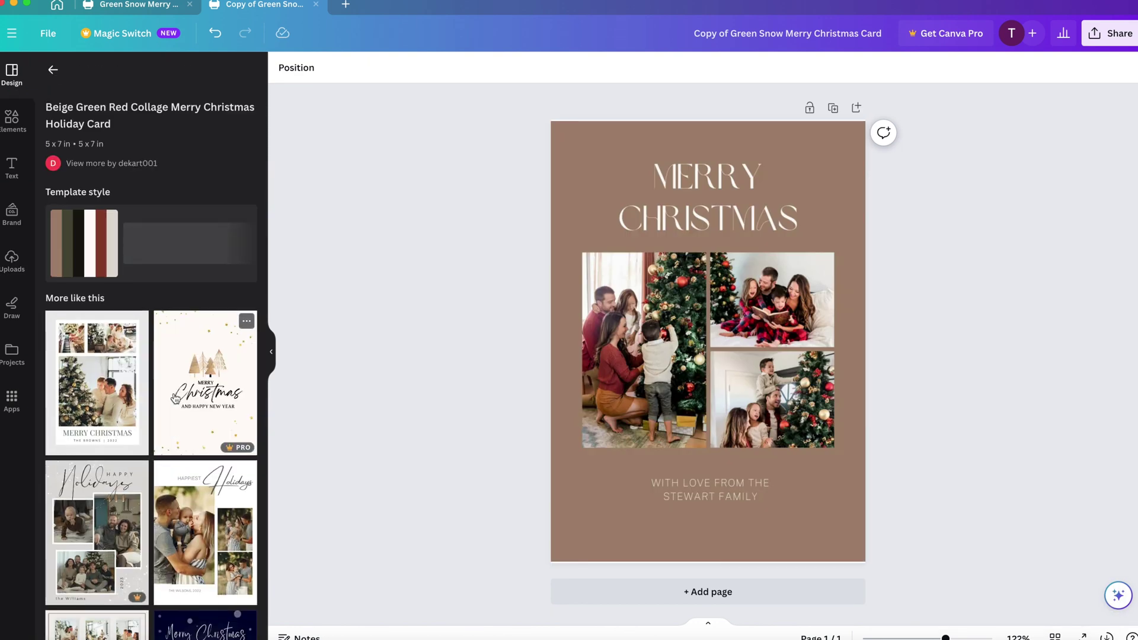
scroll(175, 398, down, 2)
scroll(175, 398, down, 2)
click(137, 520)
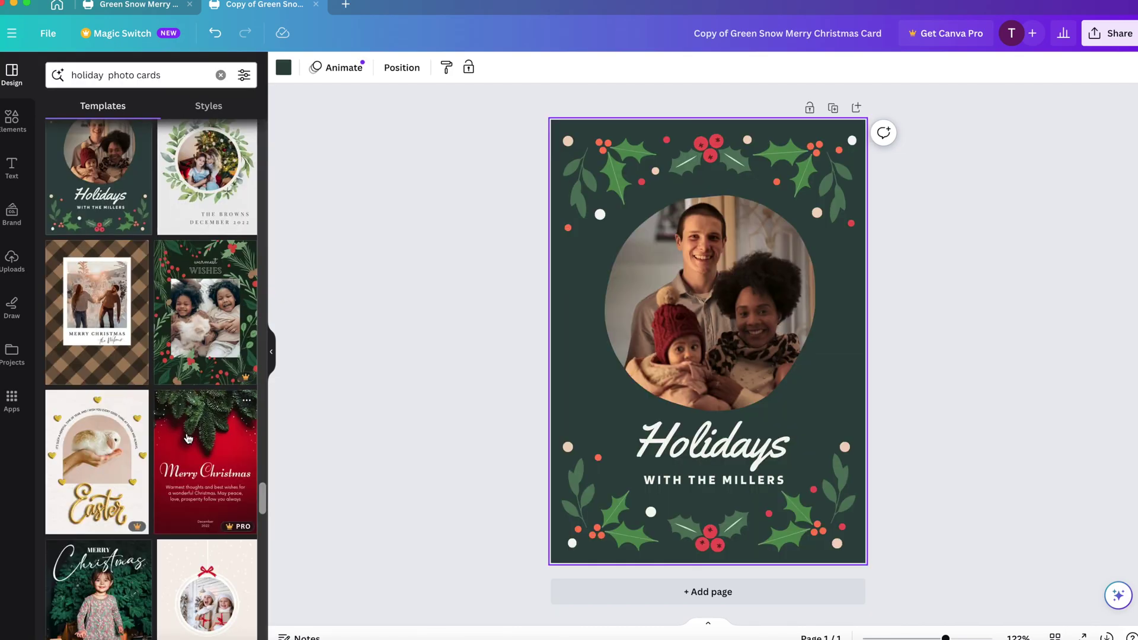
Try the Happy New Year 2023 family photo template and replace it with the Red Festive Merry Christmas Photo Card template
scroll(187, 438, down, 6)
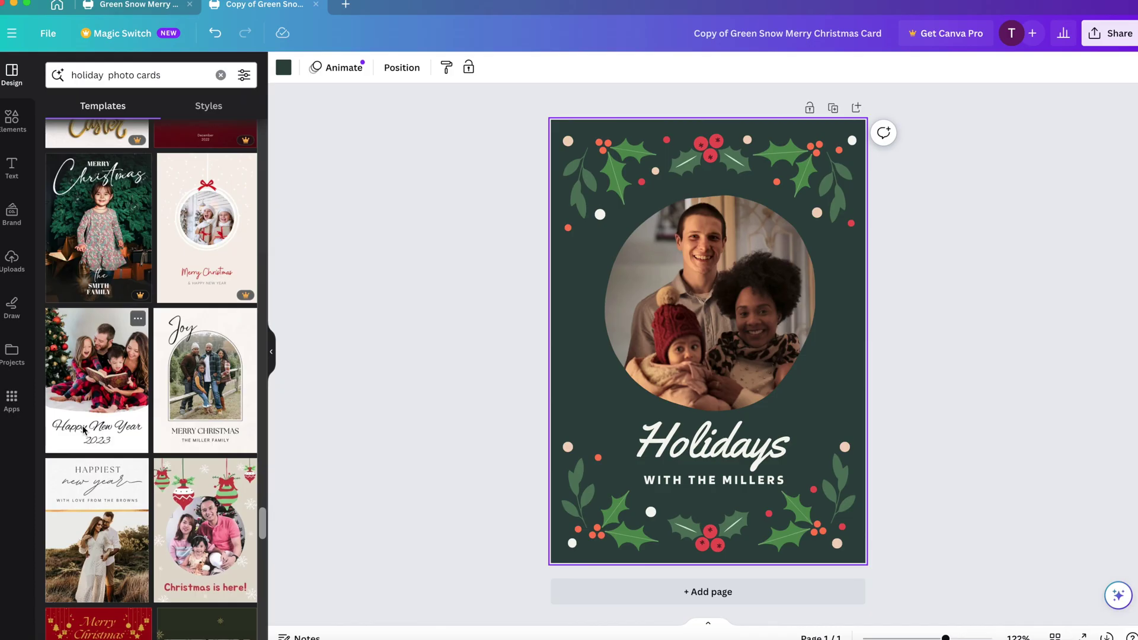
click(134, 433)
scroll(84, 431, down, 8)
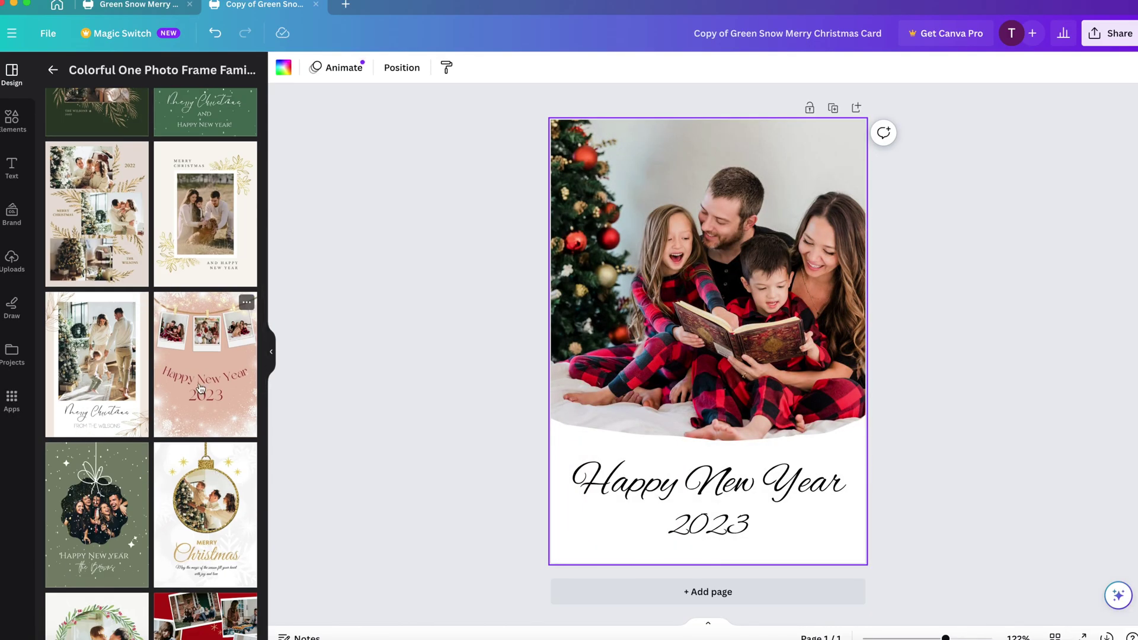
scroll(201, 388, down, 5)
click(203, 441)
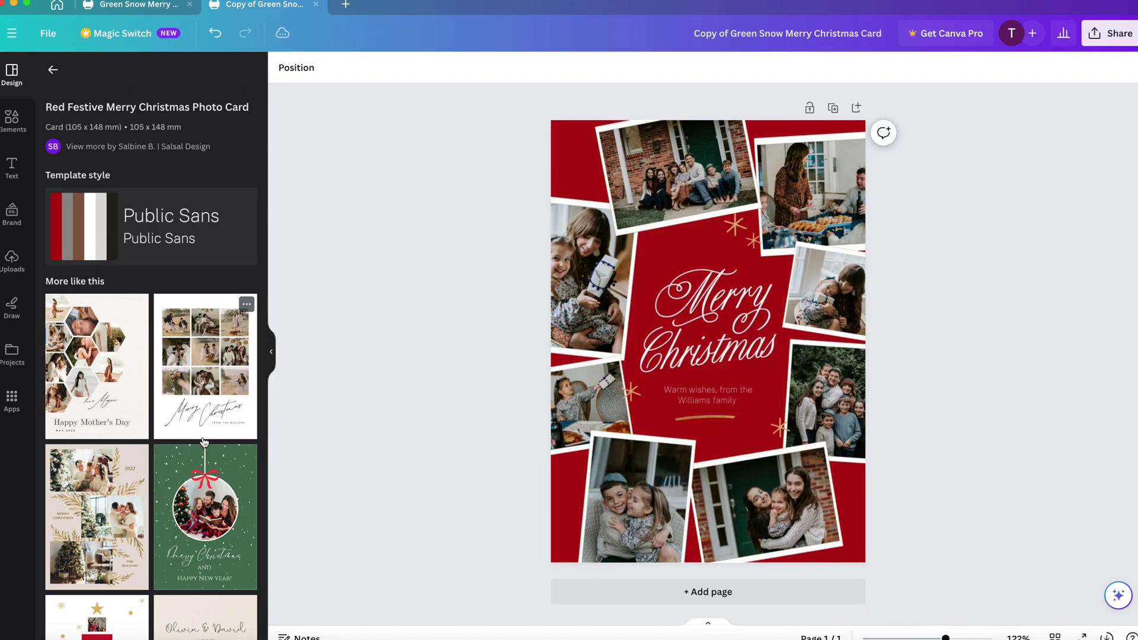
click(672, 171)
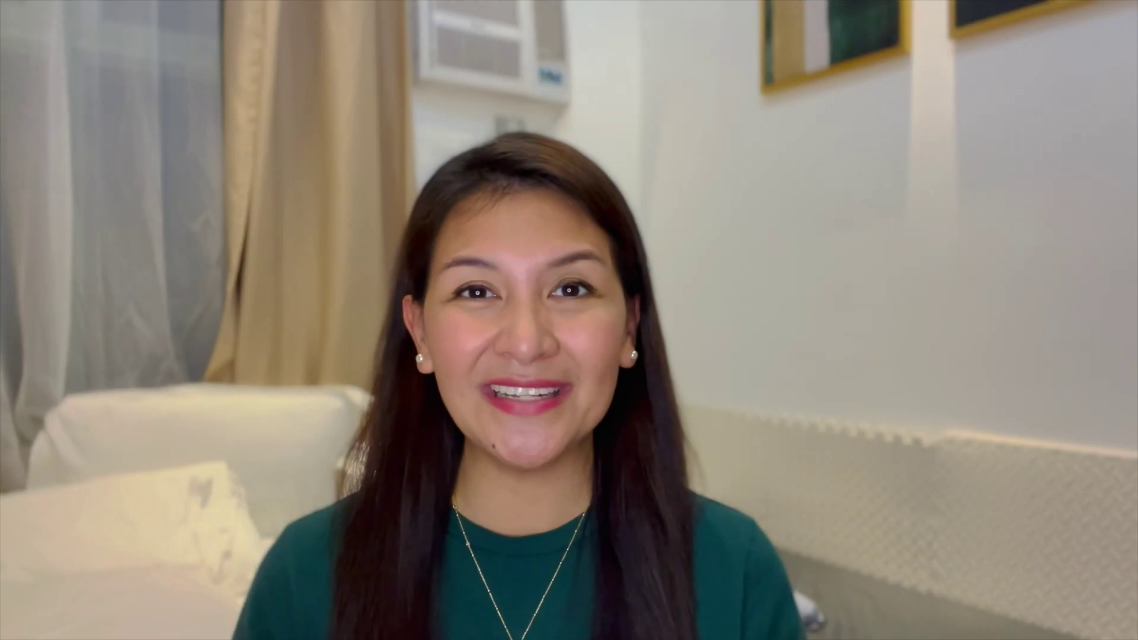